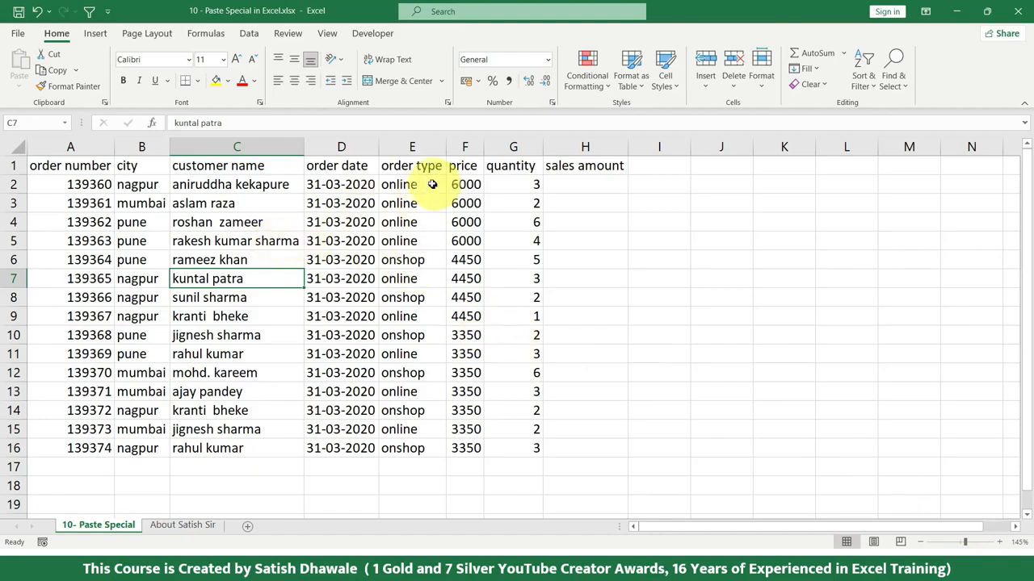
Step: Copy the order table A1:G16 and examine the options in the Paste Special dialog
left_click_drag(422, 171, 404, 270)
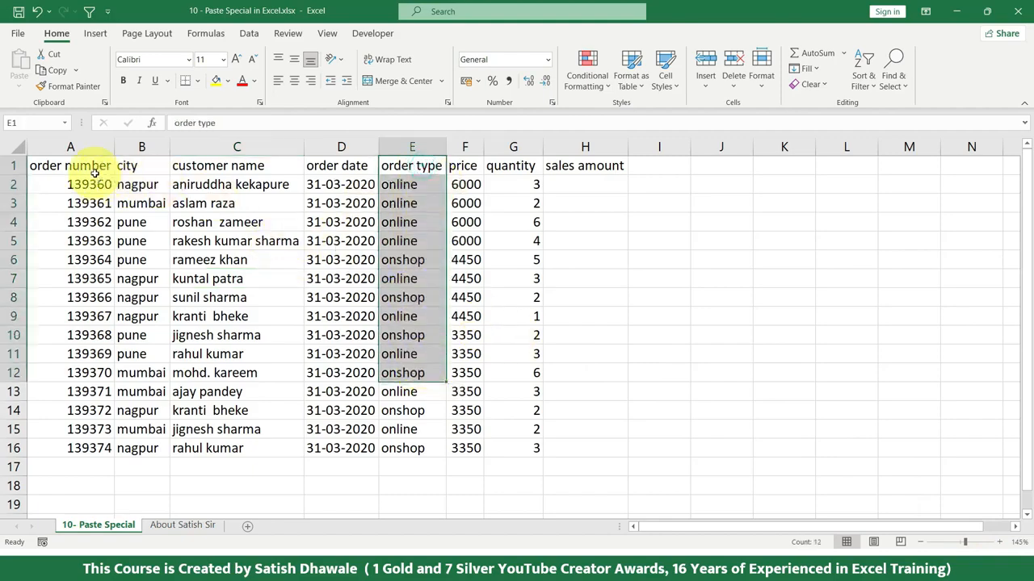
left_click_drag(93, 172, 499, 448)
key("ctrl+c")
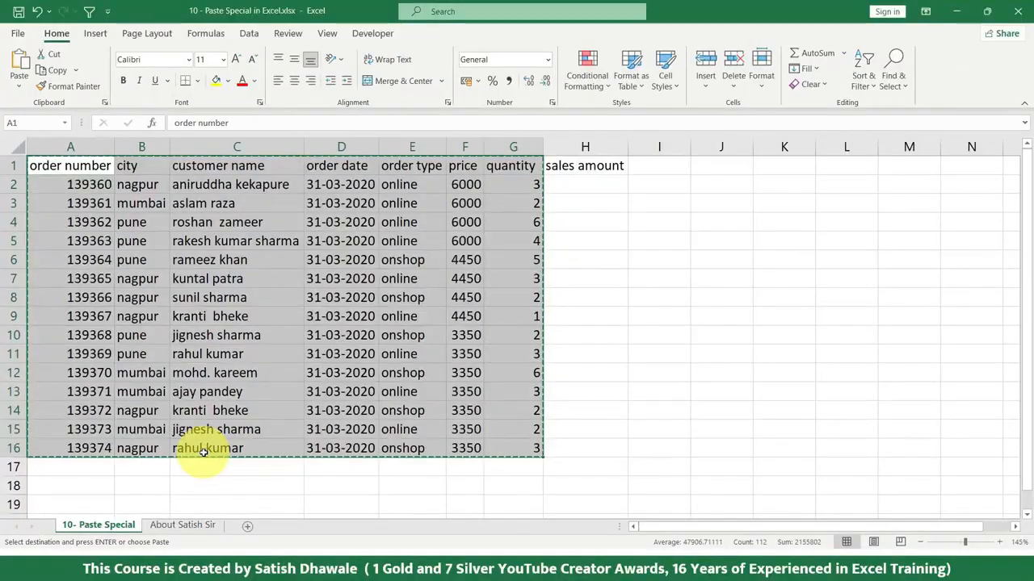
left_click(16, 91)
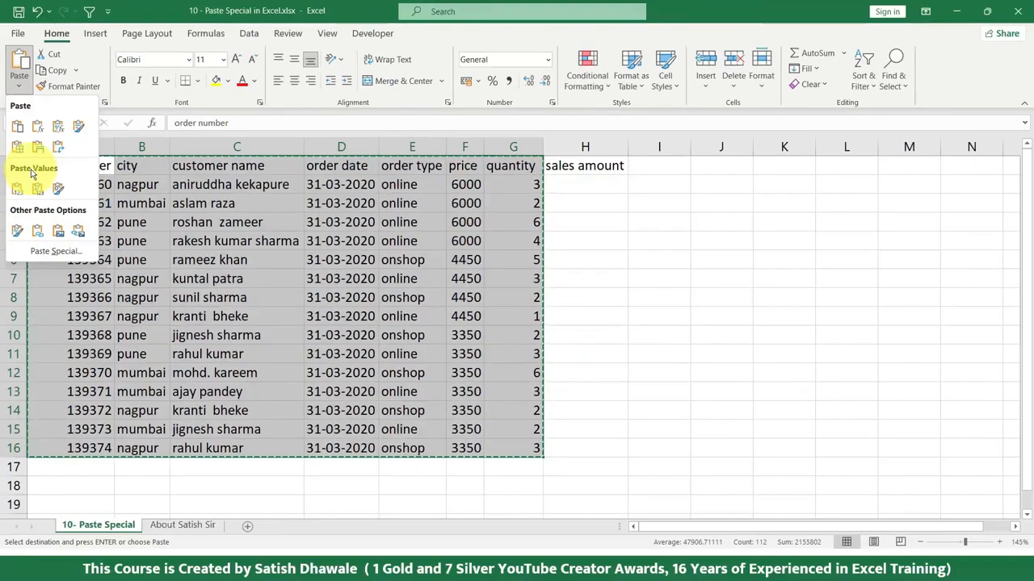
left_click(56, 253)
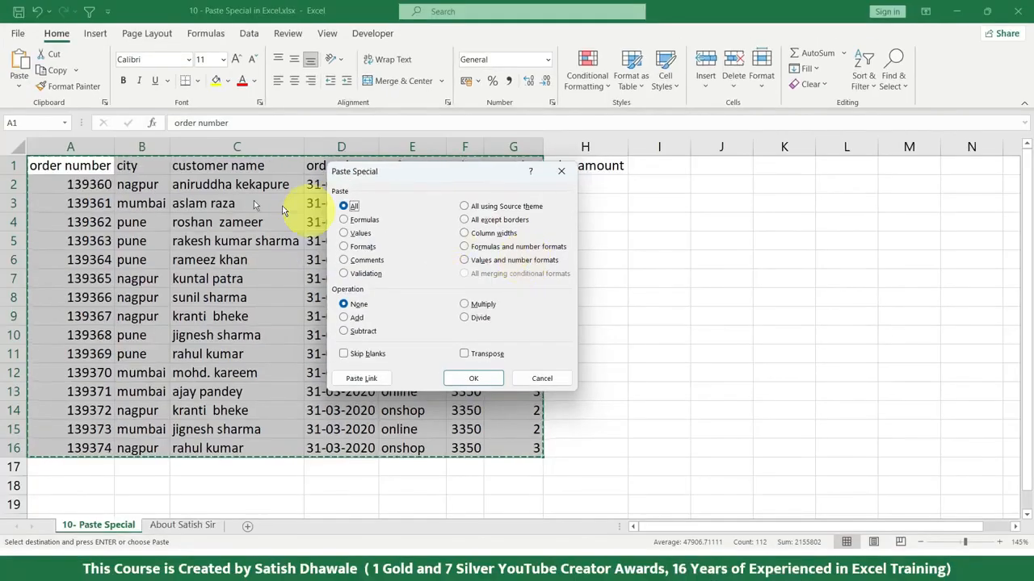
key("Escape")
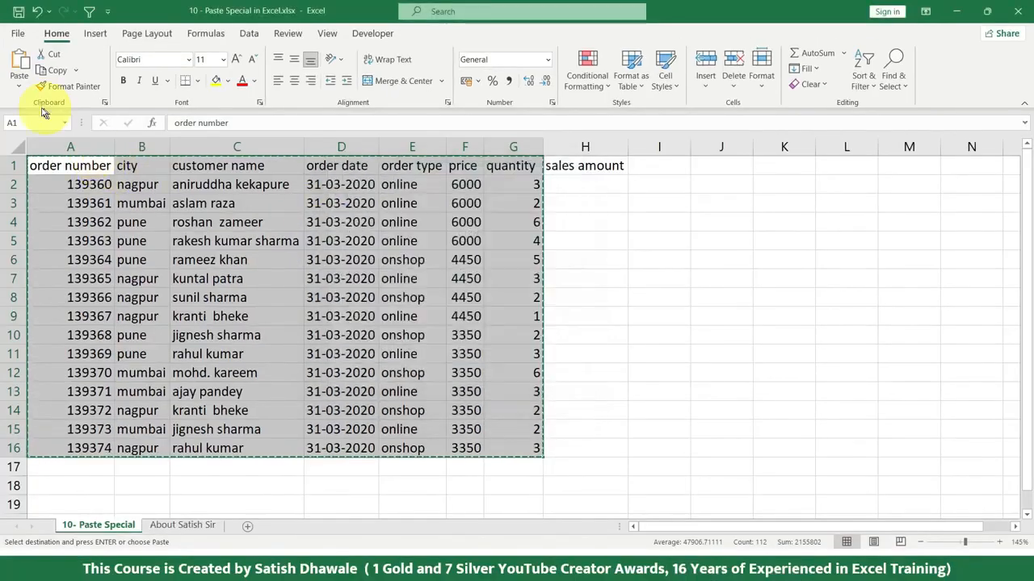
Step: Review the available paste options once more, and cancel the copy of the order table
left_click(18, 84)
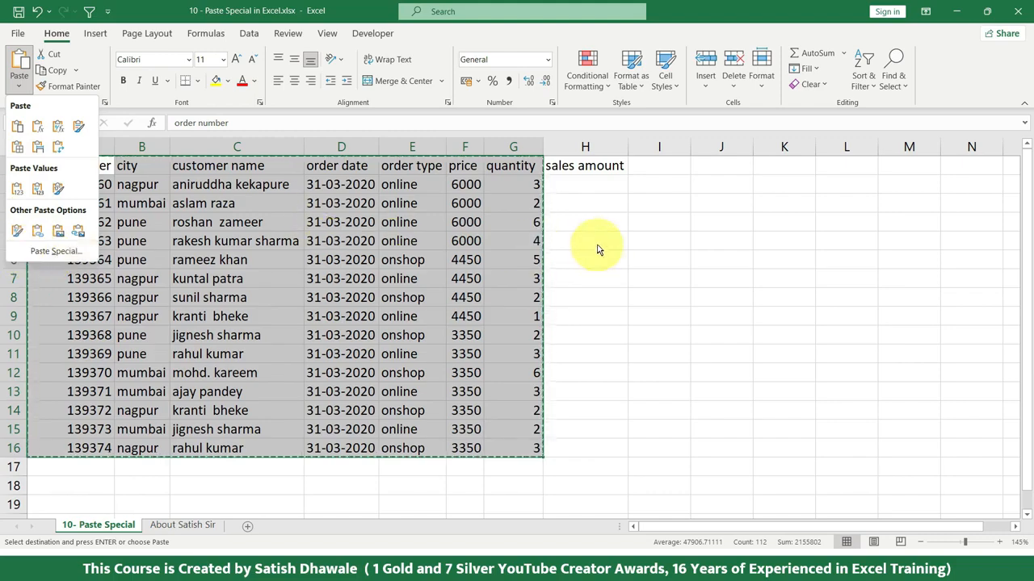
left_click(56, 251)
key("Escape")
left_click(18, 80)
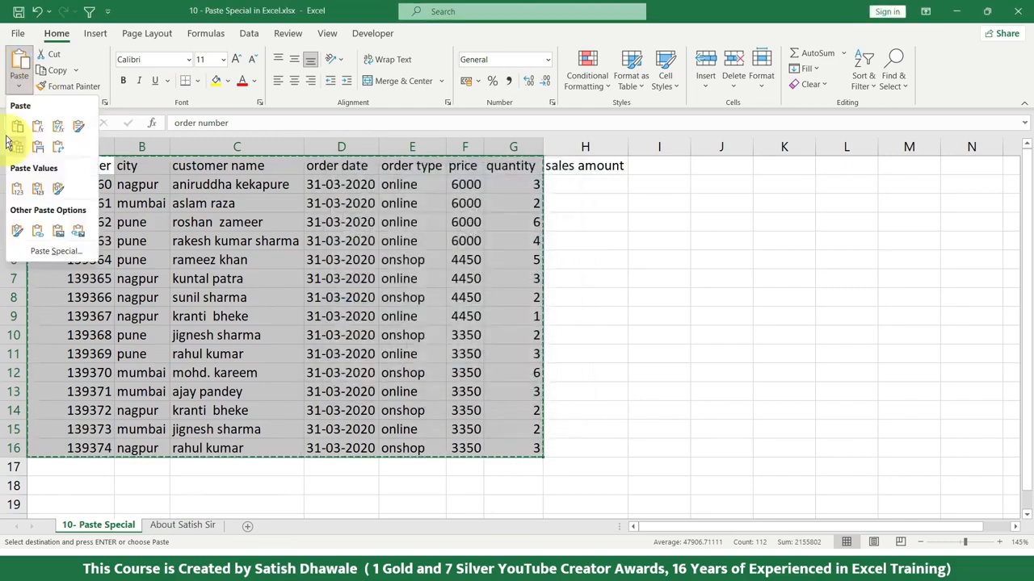
left_click(587, 269)
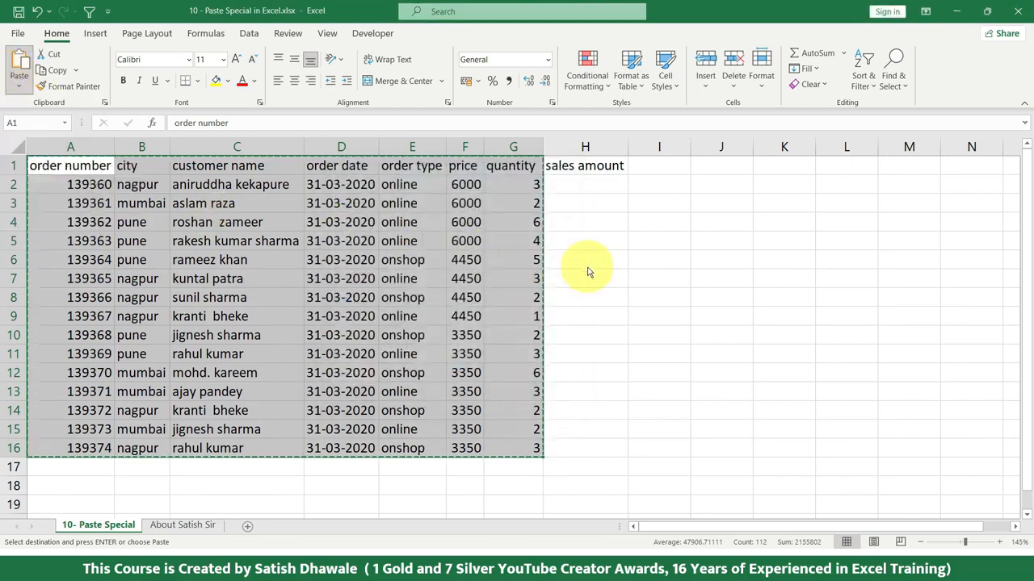
key("Escape")
left_click(587, 260)
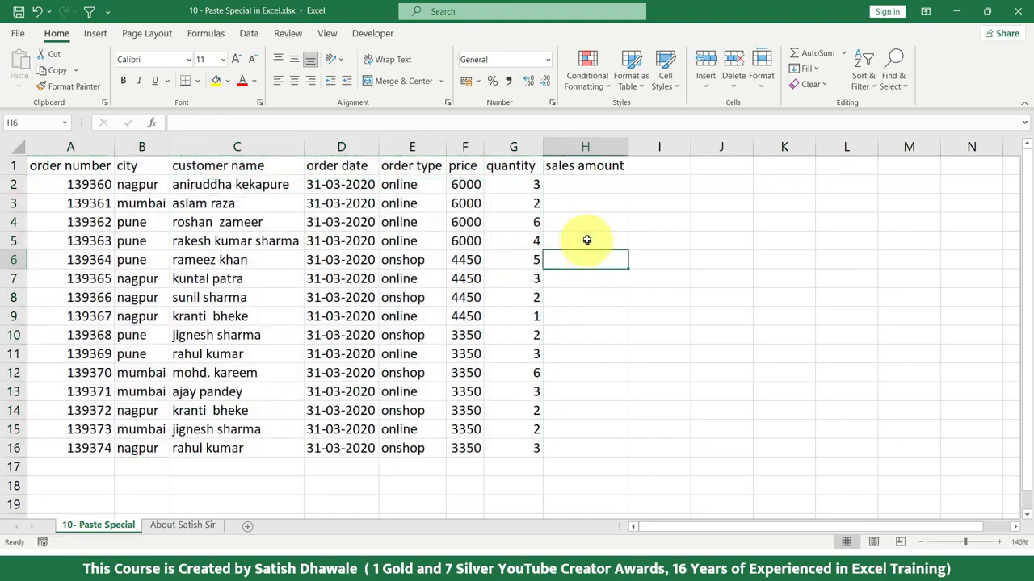
Step: Calculate the sales amount in H2 with =F2*G2 and fill the formula down to H16
left_click(604, 184)
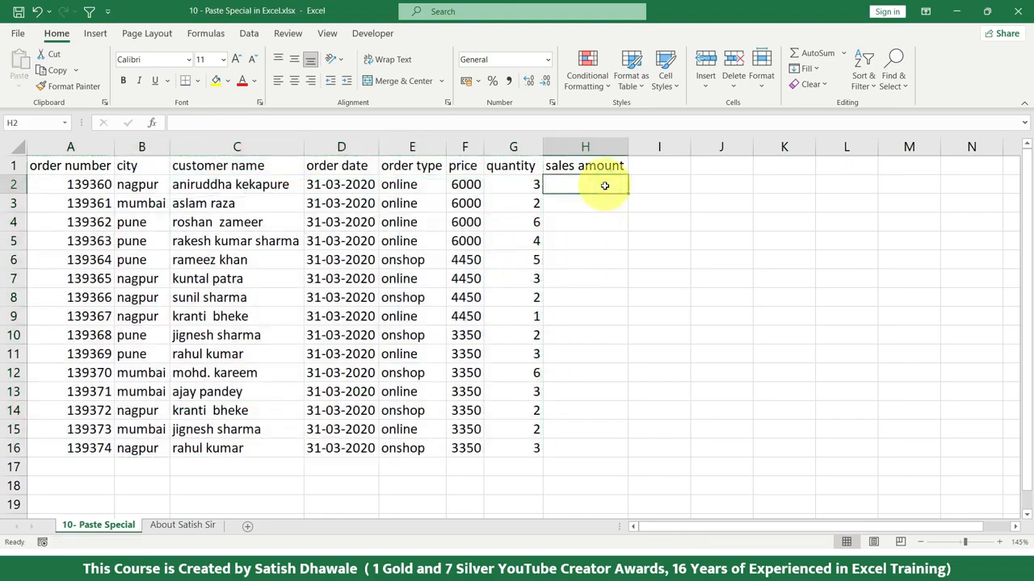
type("=")
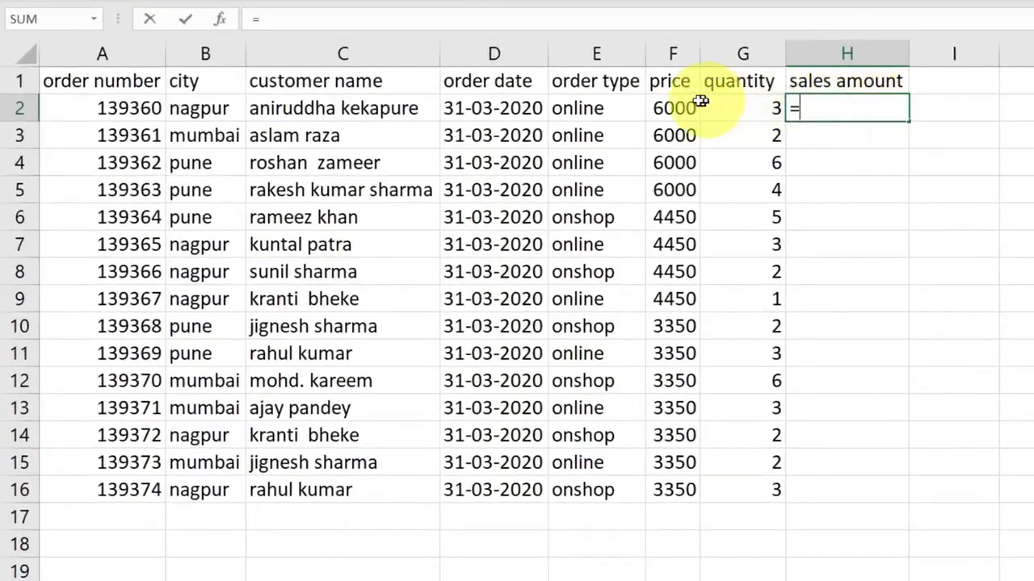
left_click(461, 182)
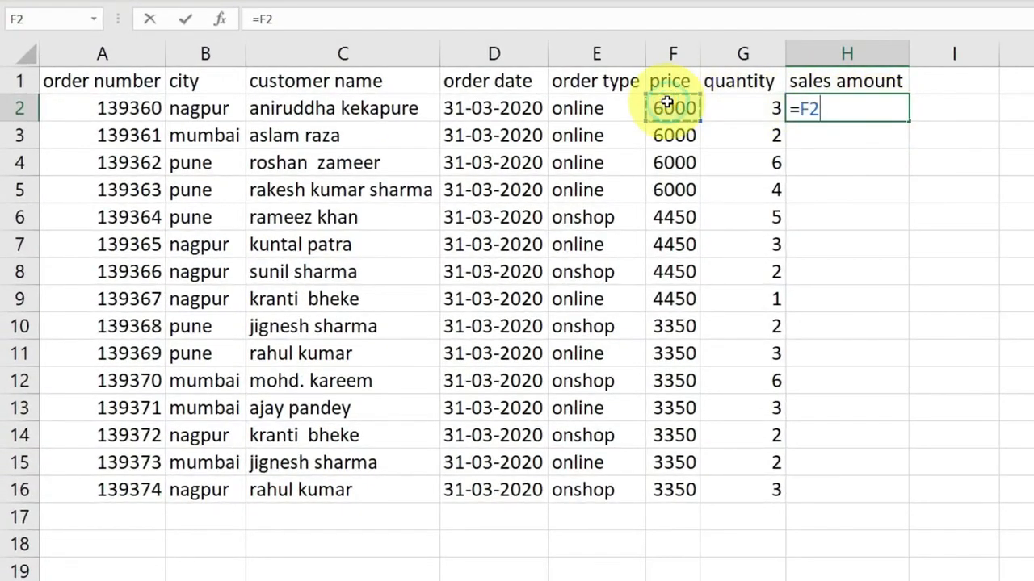
type("*")
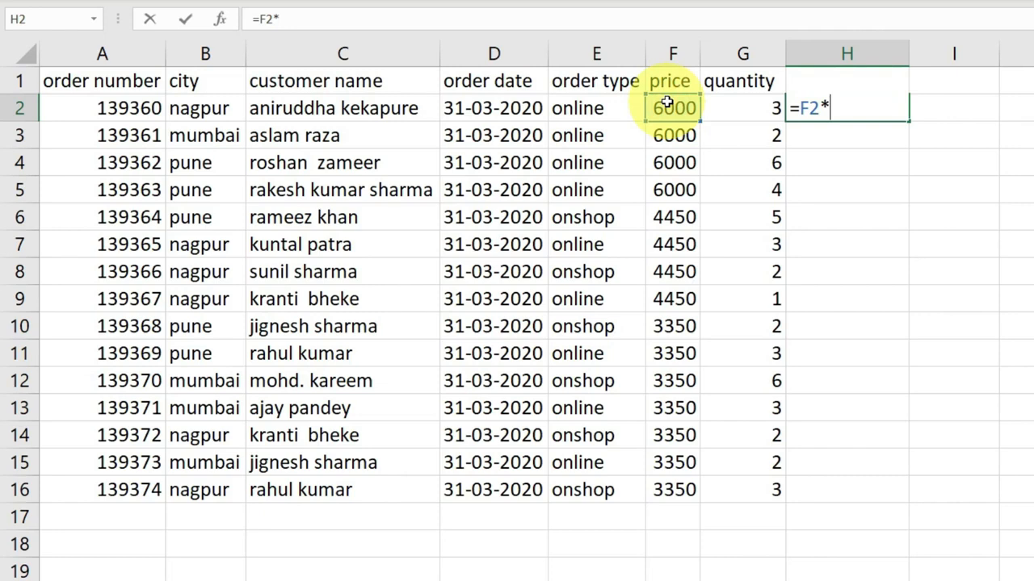
left_click(737, 107)
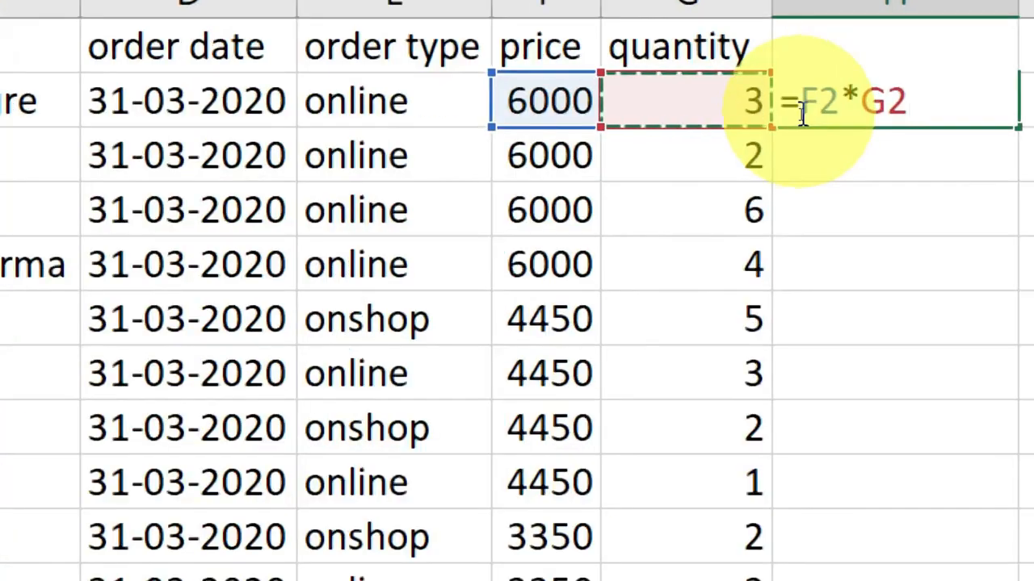
key("Return")
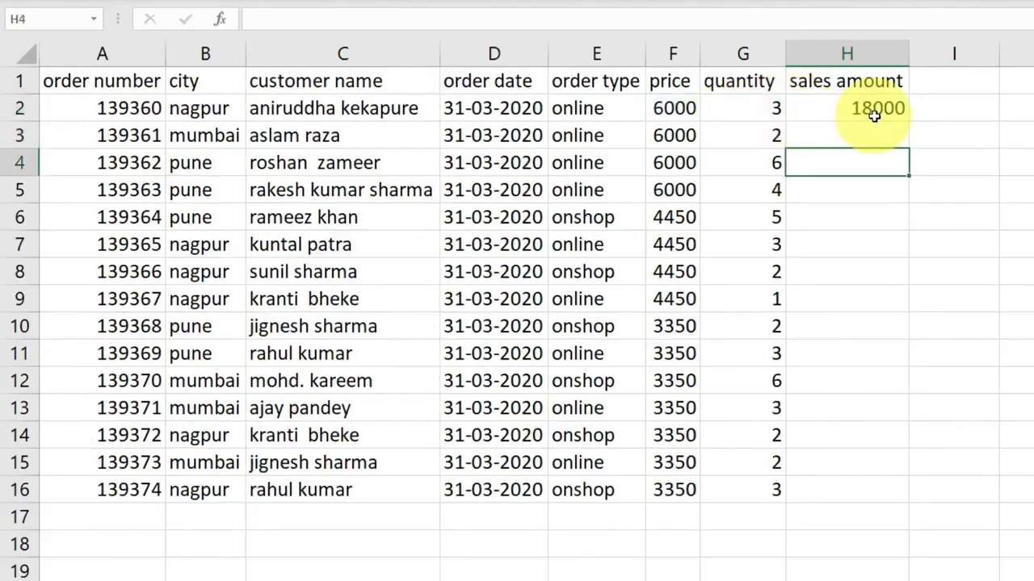
left_click(888, 108)
double_click(908, 119)
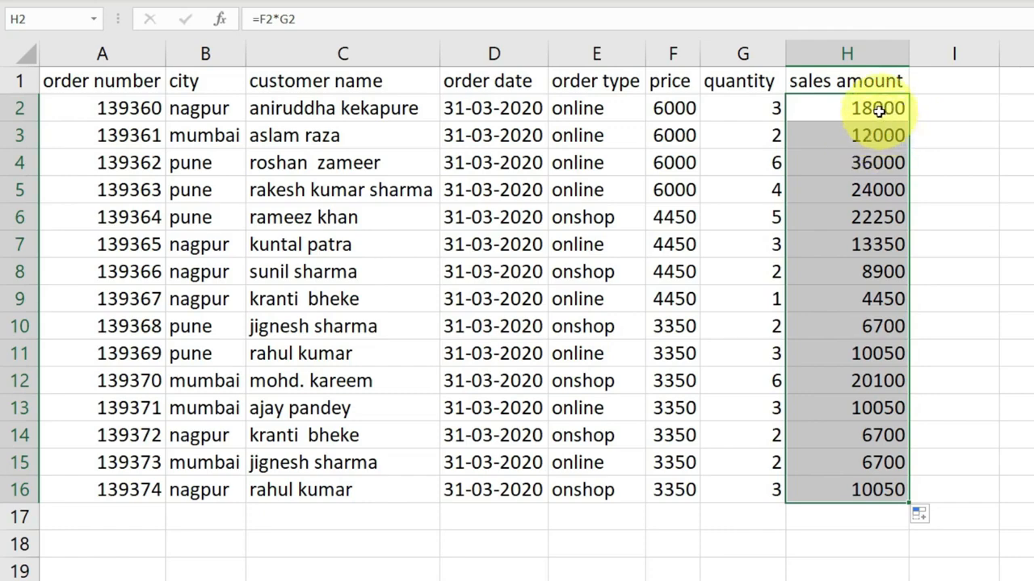
Step: Inspect the formula in H2 and the extent of the full table A1:H16
double_click(878, 109)
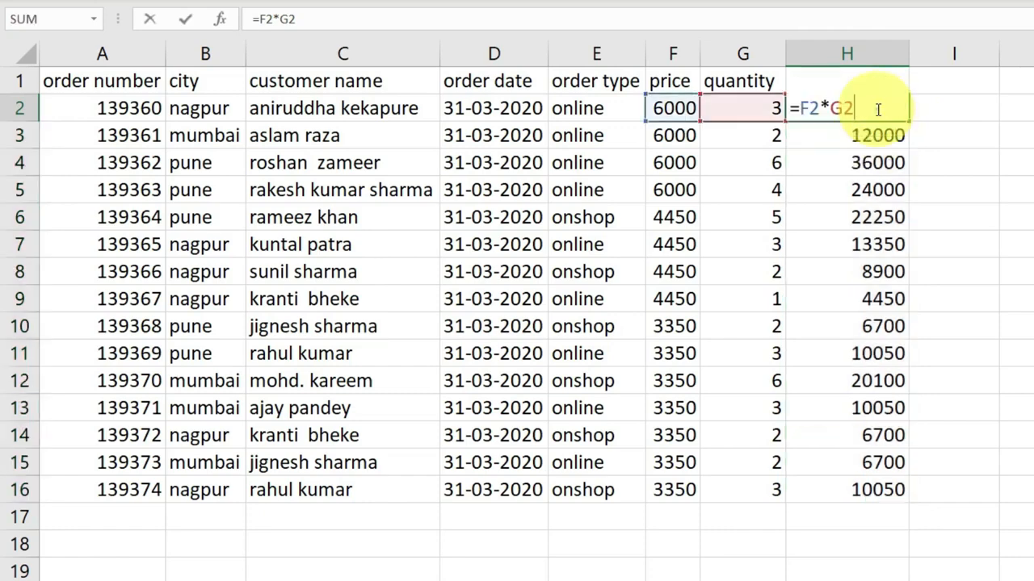
key("Escape")
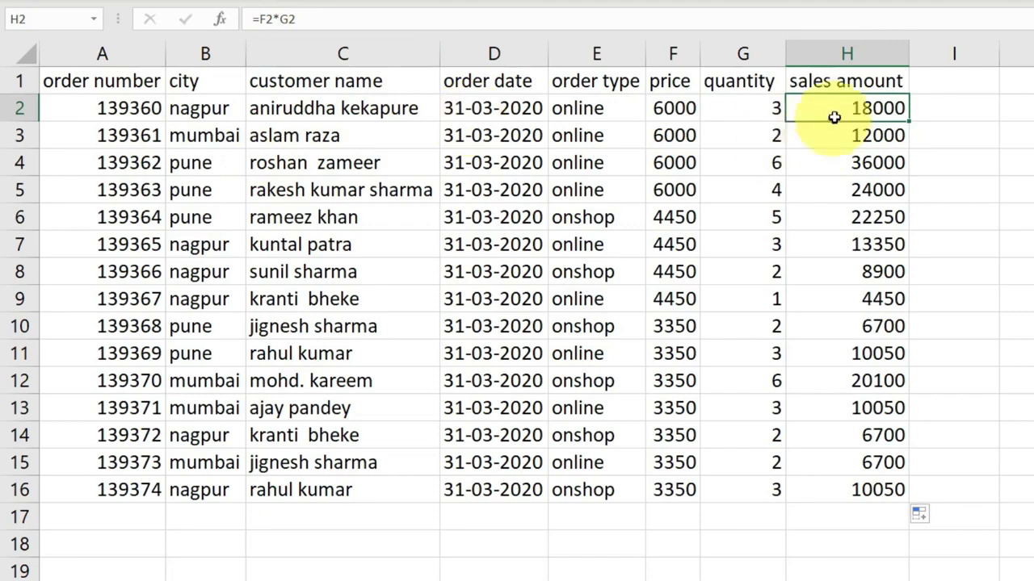
double_click(834, 111)
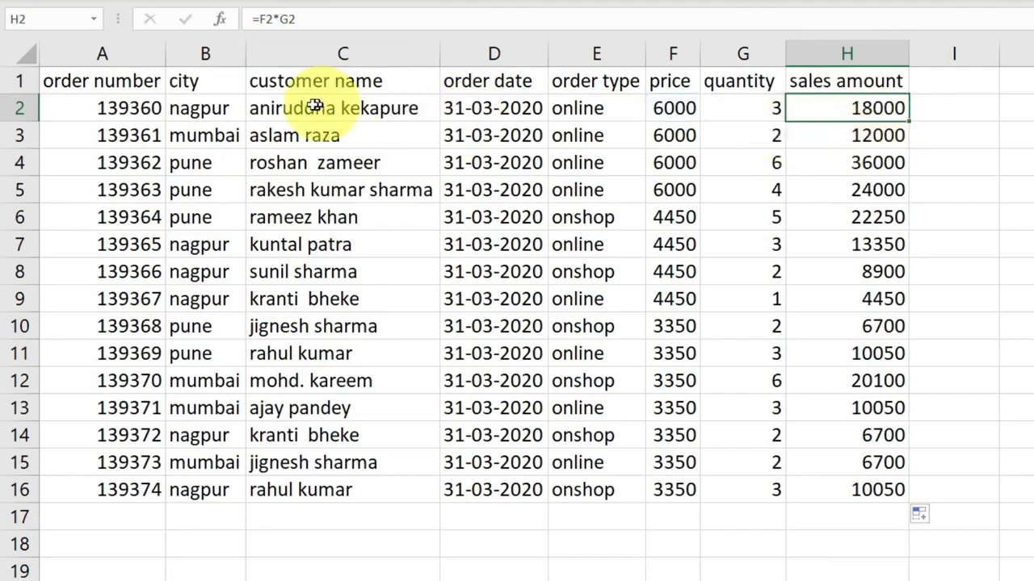
left_click_drag(141, 81, 822, 491)
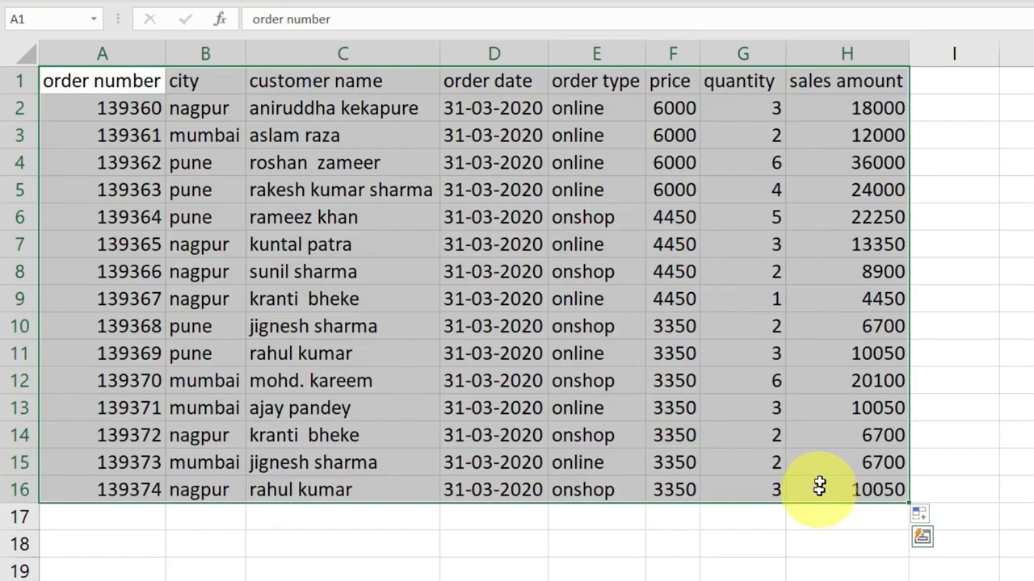
left_click(913, 291)
Step: Replace the sales amount formulas in H2:H16 with their values by copying and pasting in place as values only
left_click_drag(876, 113, 881, 481)
key("ctrl+c")
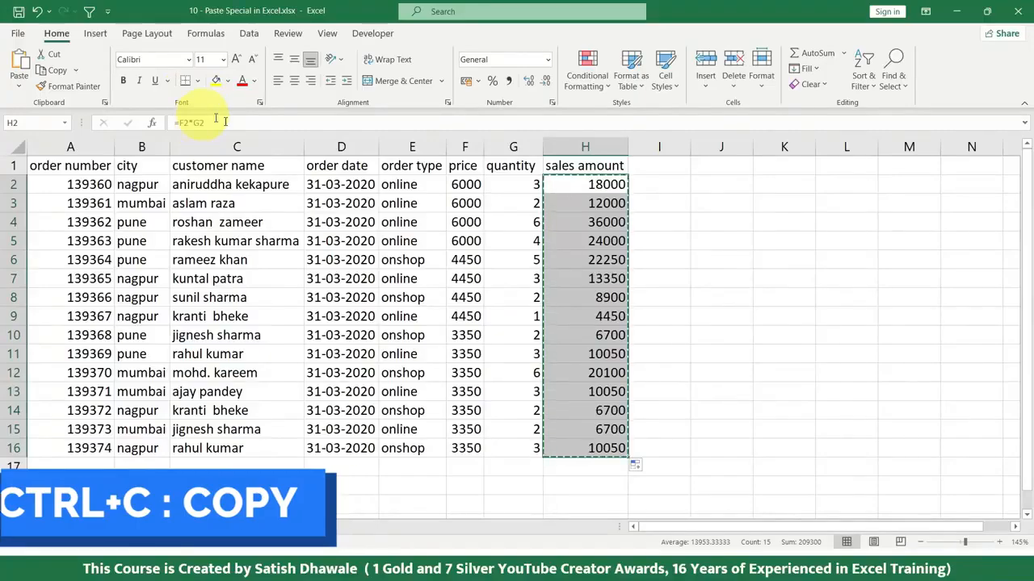
left_click(19, 84)
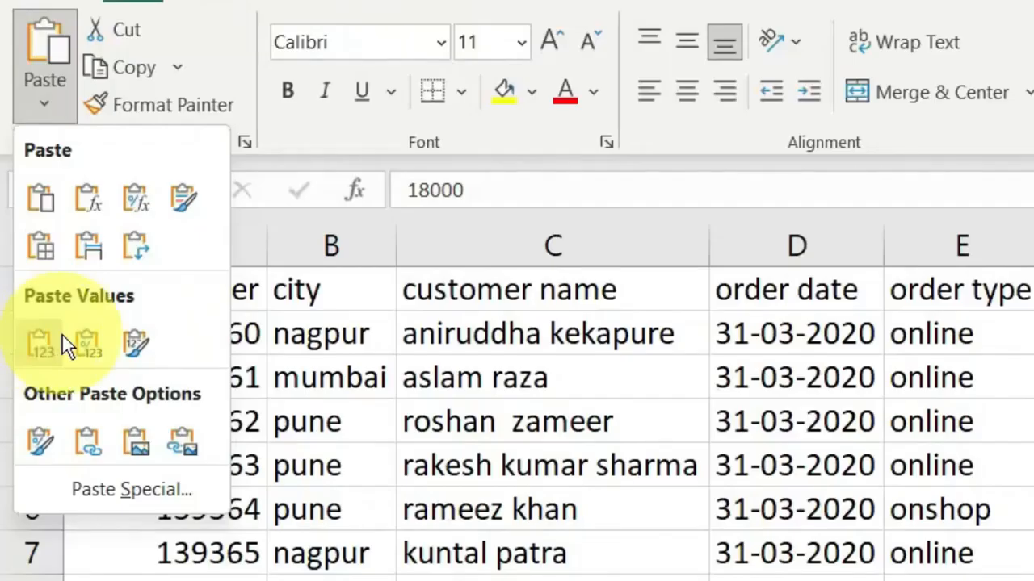
left_click(47, 349)
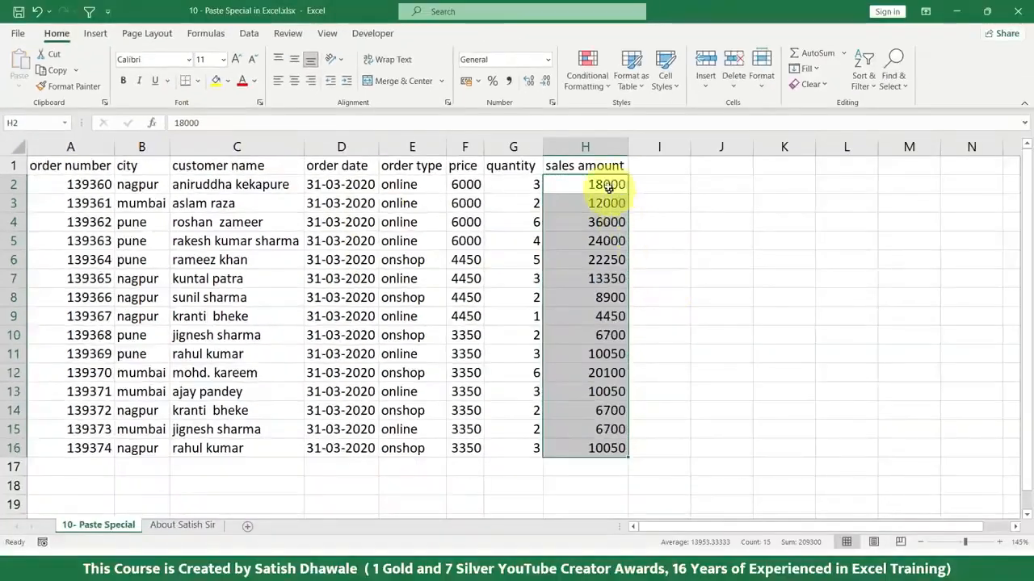
Step: Undo the values paste in the sales amount column
key("ctrl+c")
left_click(601, 184)
key("Escape")
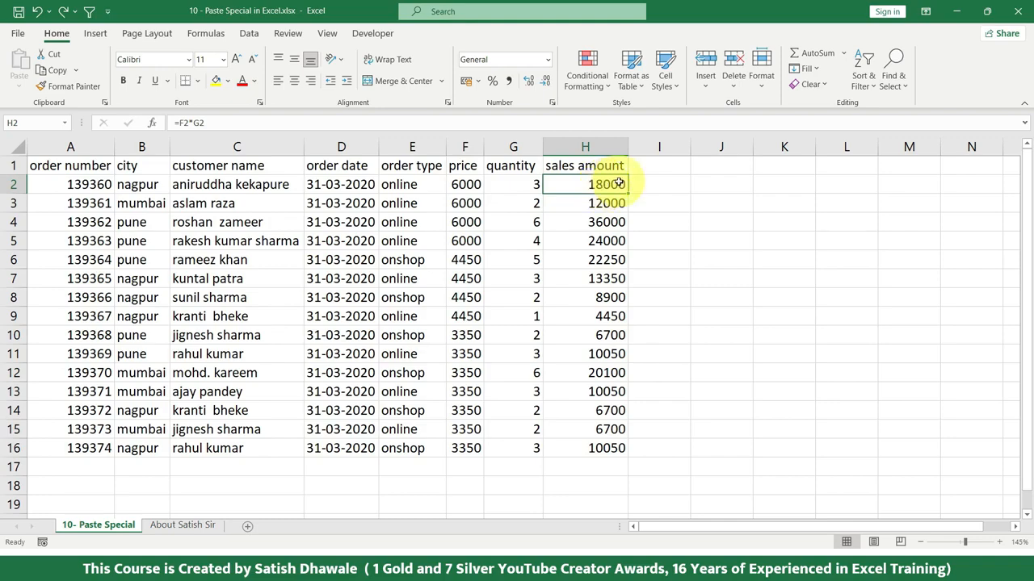
Step: Try to paste the copied sales amounts H2:H16 over themselves as values
key("ctrl+shift+Down")
key("ctrl+c")
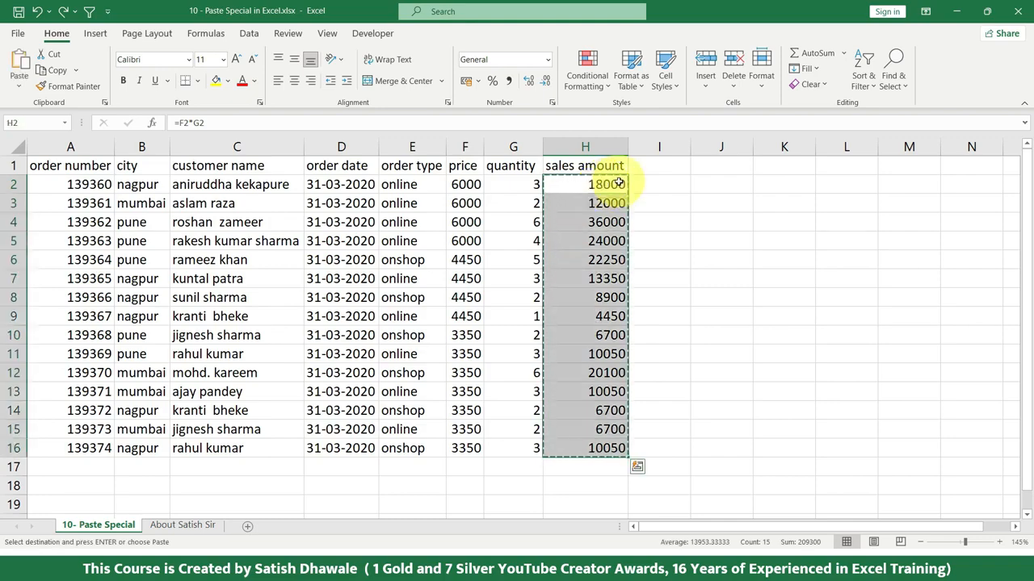
key("alt")
key("h")
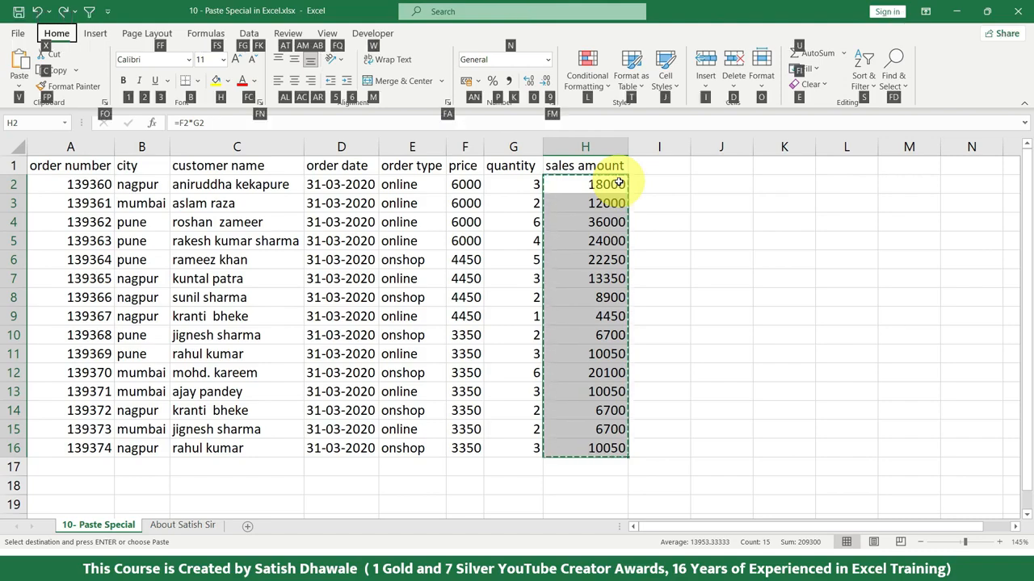
key("v")
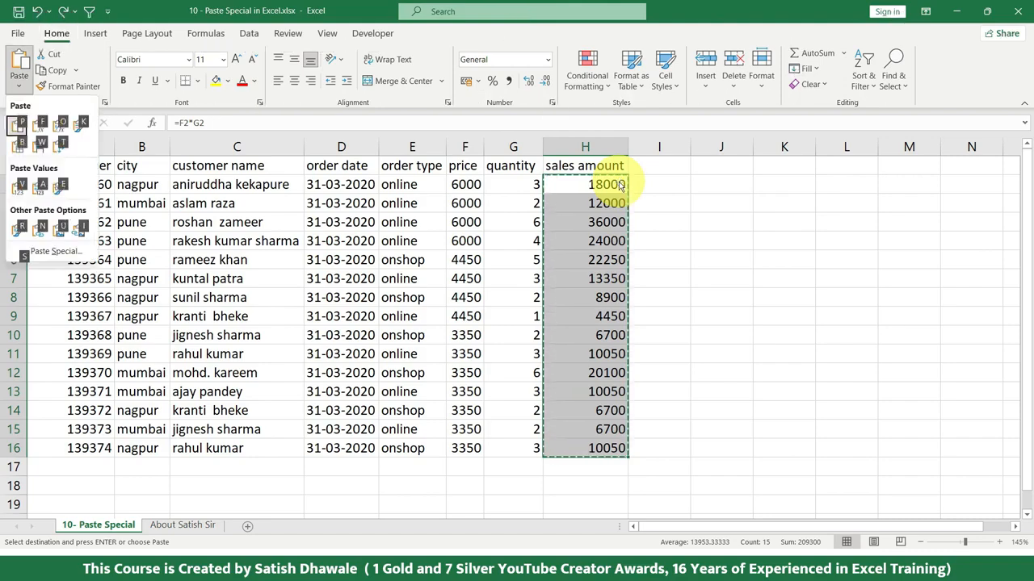
key("v")
key("Escape")
Step: Convert the formulas in H2:H16 to static values by copying the range and pasting values in place
left_click_drag(618, 184, 604, 448)
key("ctrl+c")
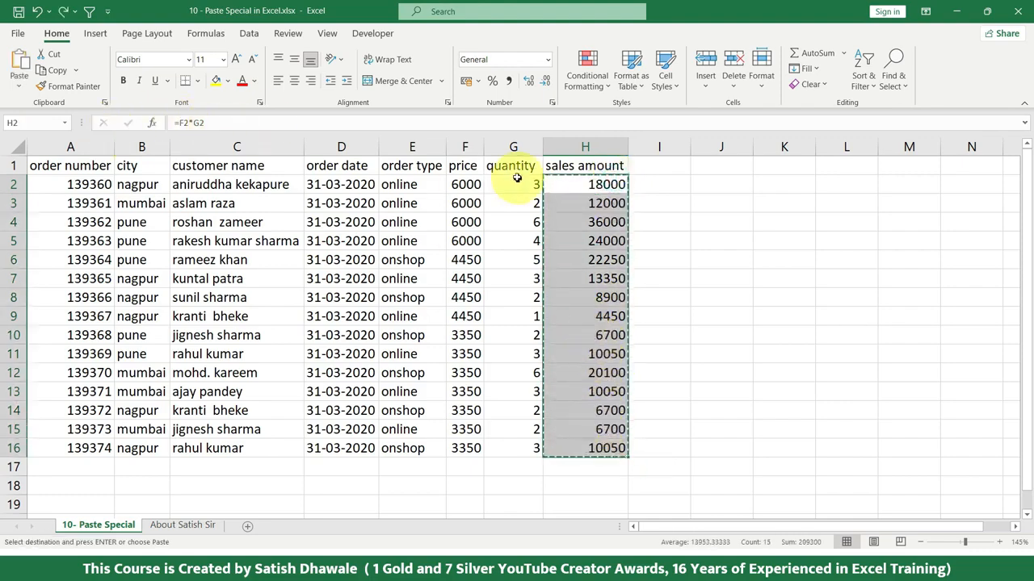
key("ctrl+q")
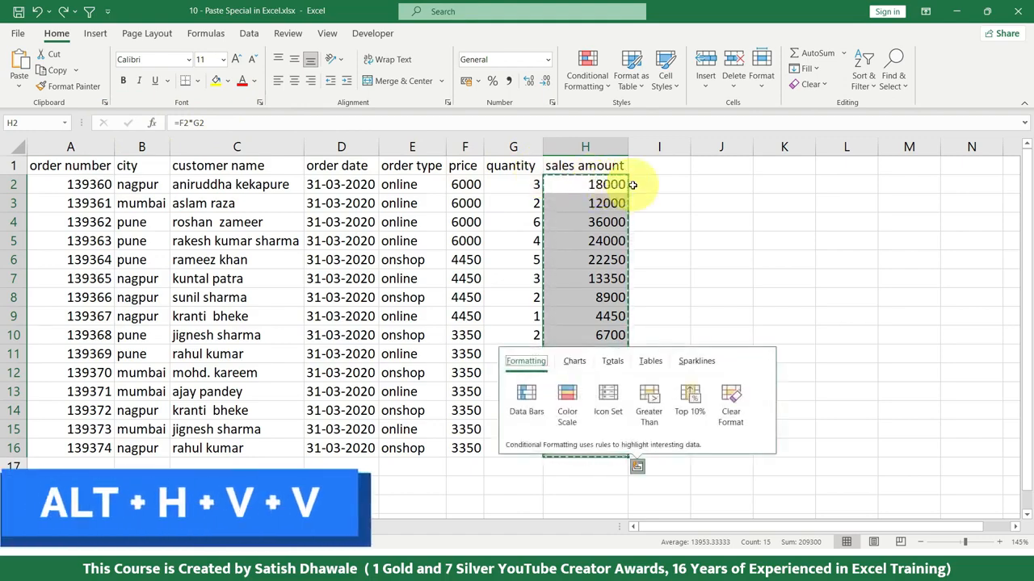
key("Escape")
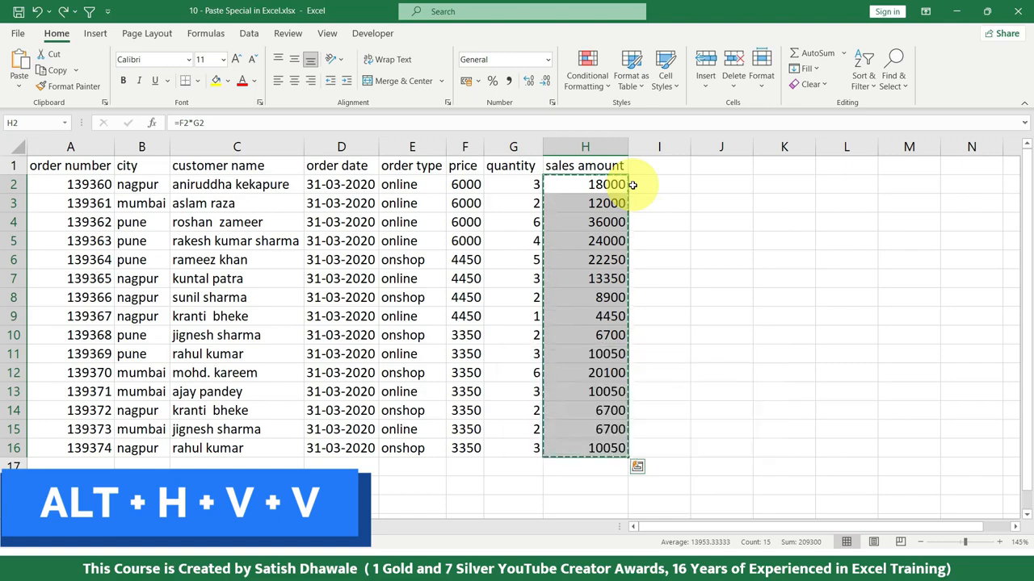
key("alt+h")
key("v")
key("v")
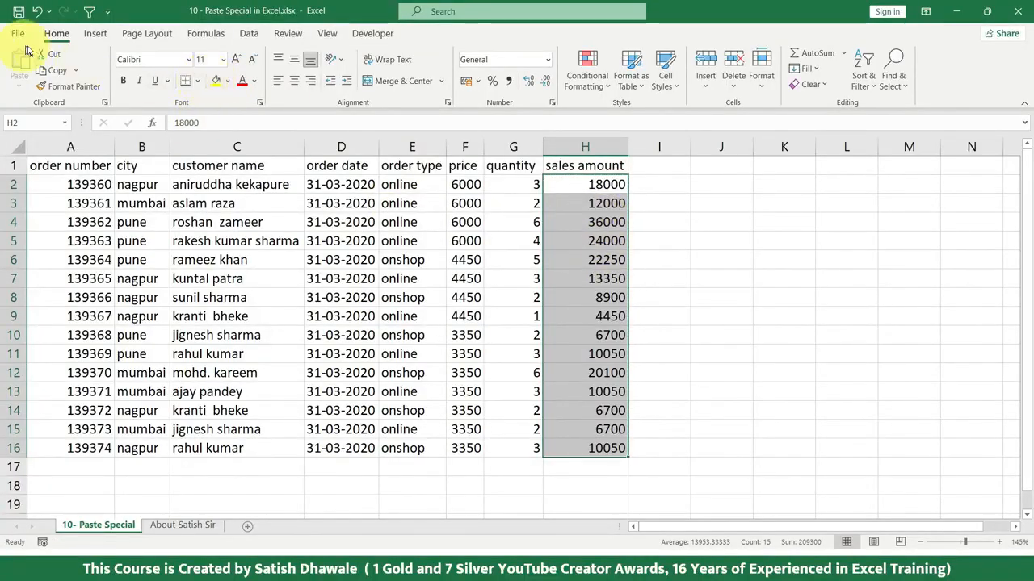
Step: Display the keyboard access hints for the Home commands and dismiss them
key("alt")
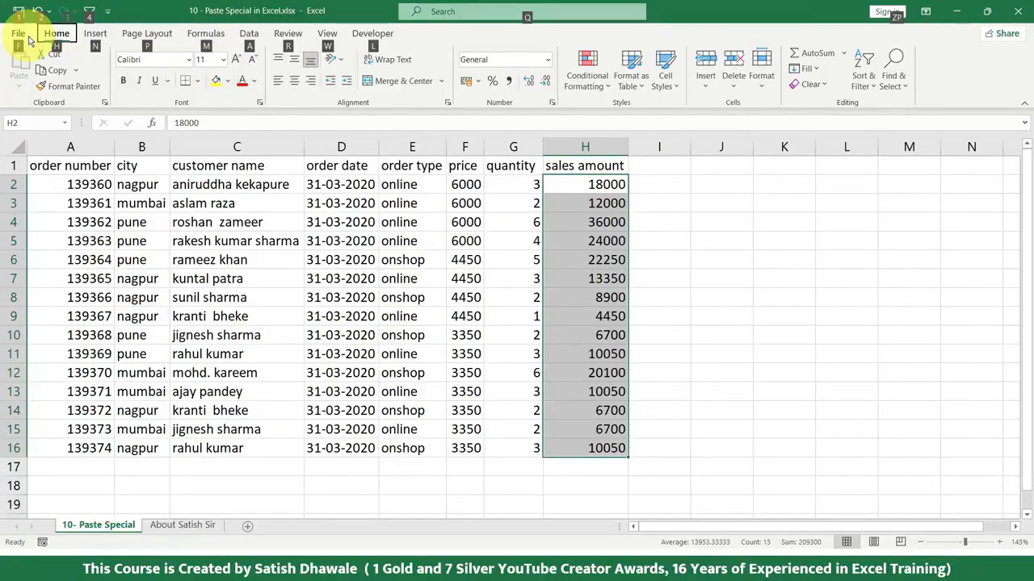
key("h")
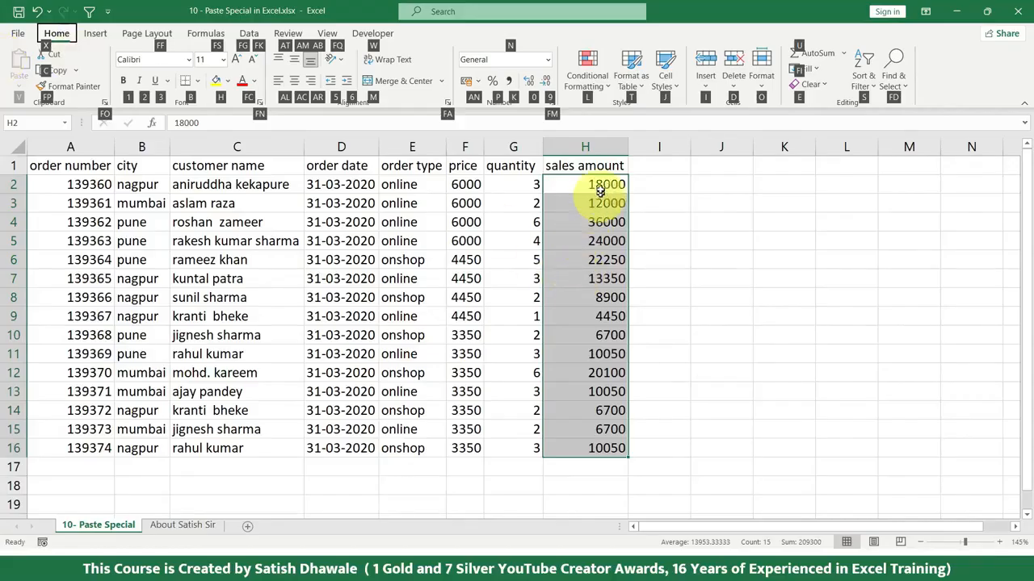
key("Escape")
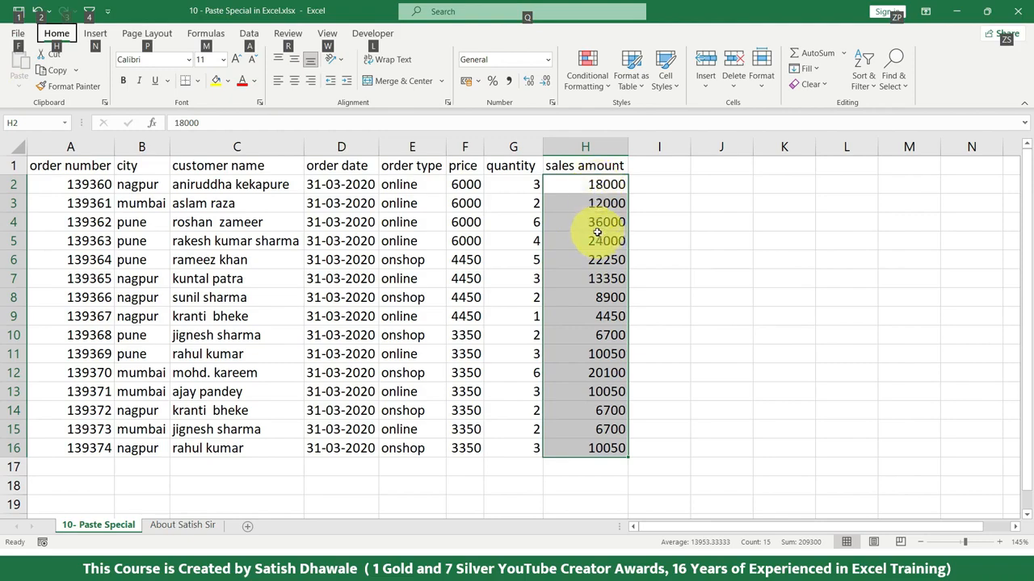
key("Escape")
left_click_drag(595, 188, 595, 446)
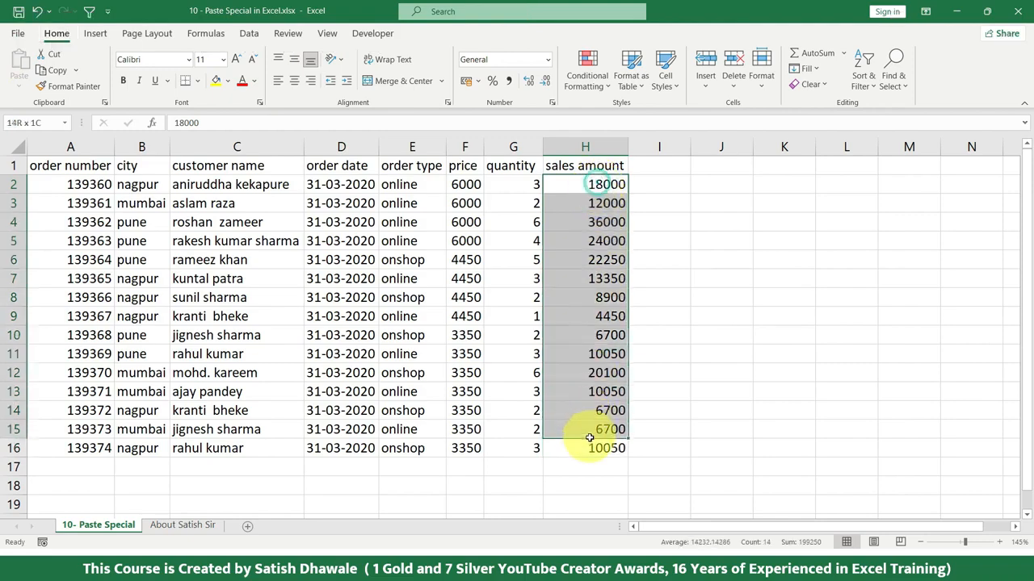
key("ctrl+c")
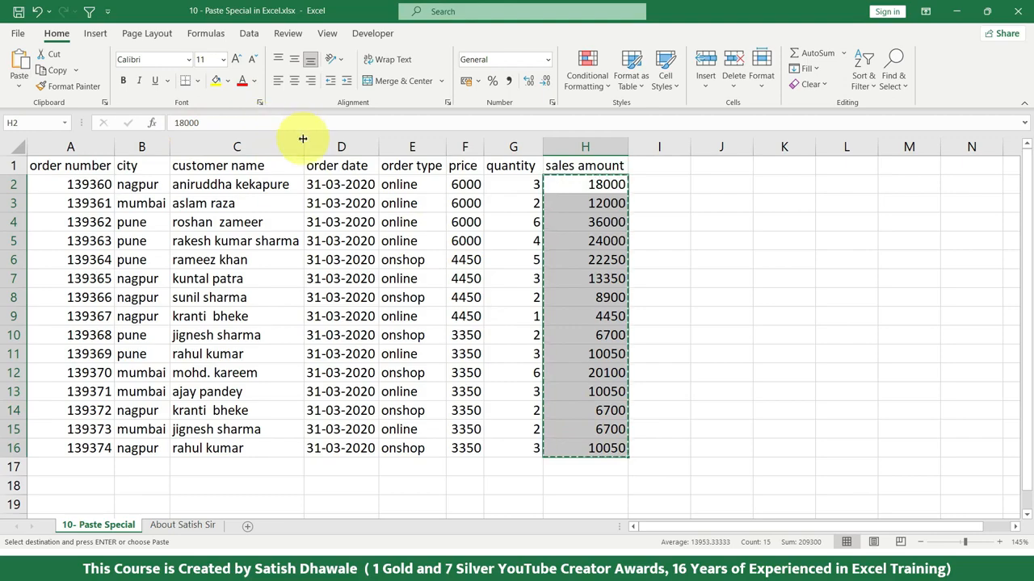
key("Escape")
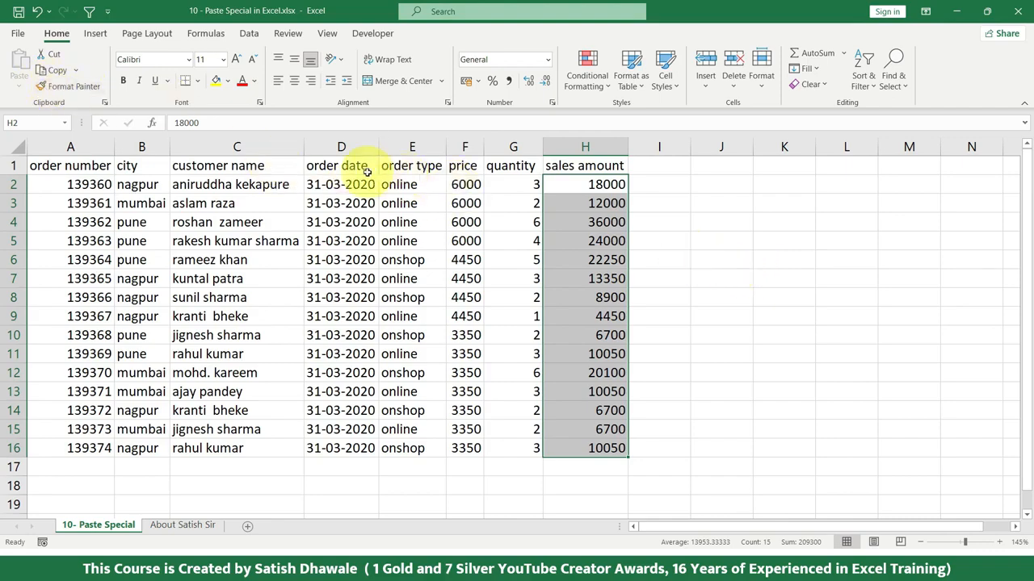
Step: Copy the whole order table A1:H16 and view the available paste options
left_click_drag(104, 166, 606, 448)
key("ctrl+c")
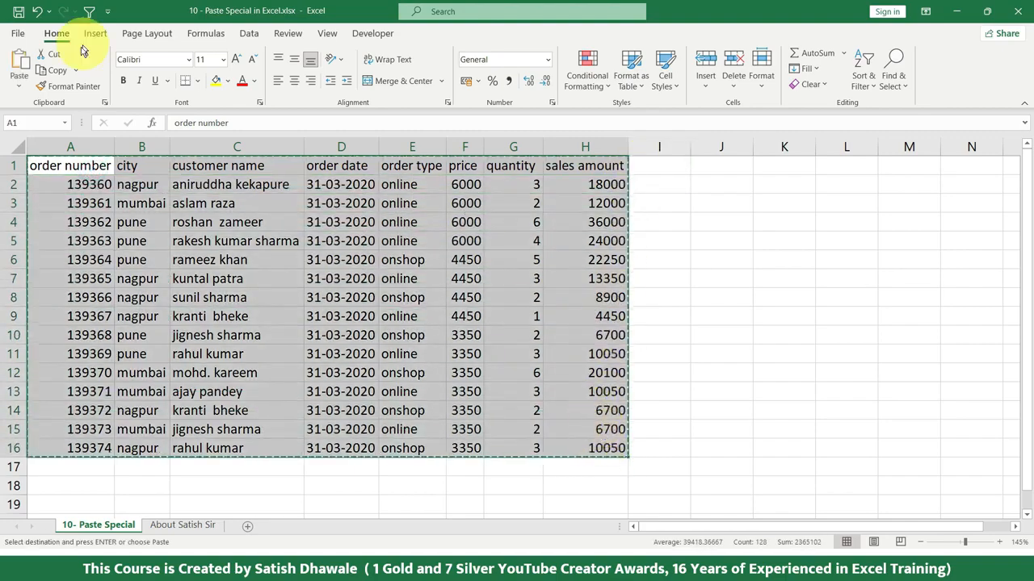
left_click(19, 85)
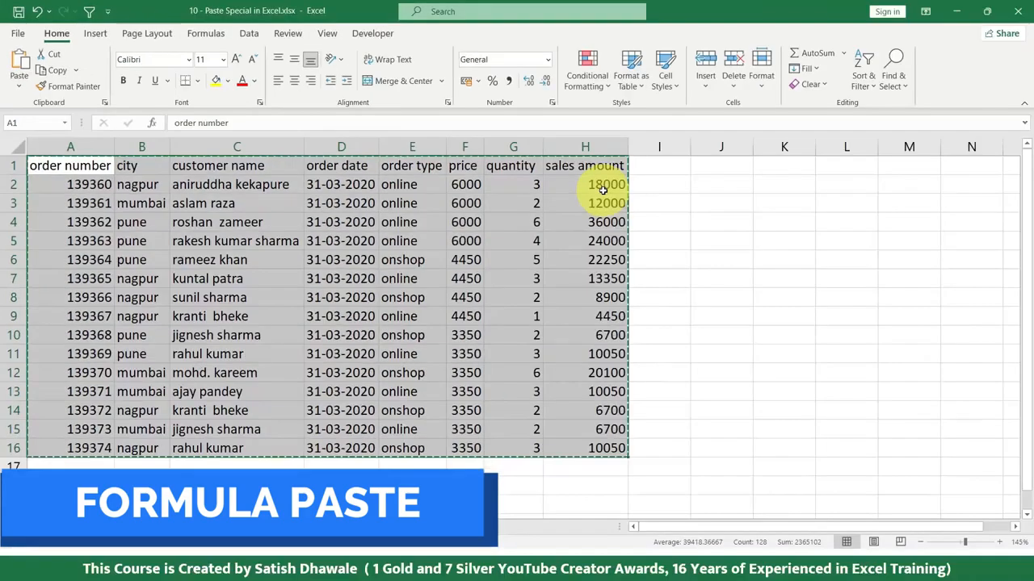
Step: Undo the values paste in the sales amount column to bring back the formulas
left_click(598, 187)
key("Escape")
key("ctrl+z")
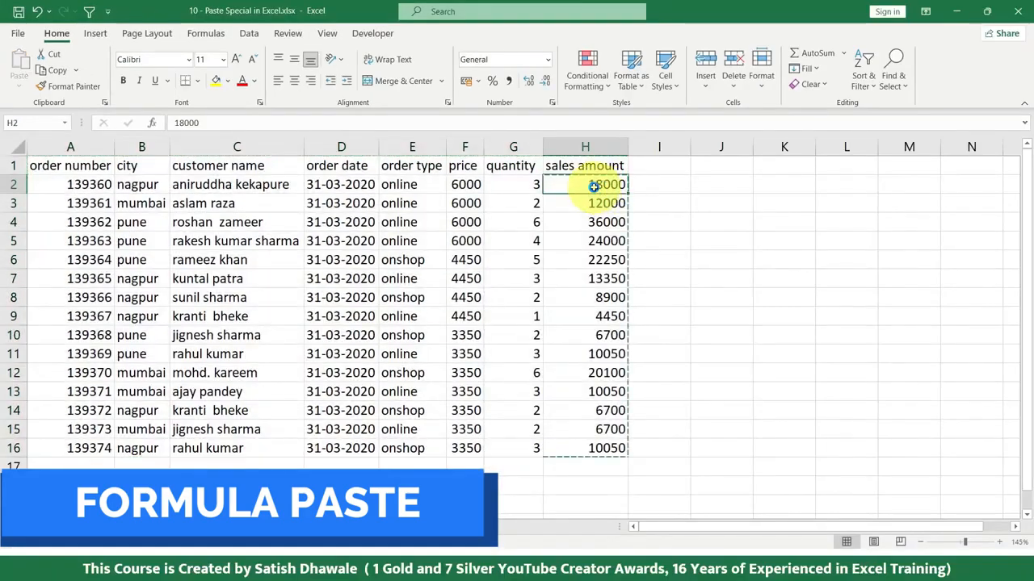
key("Escape")
Step: Copy the sales amount formulas H2:H16 and paste only the formulas starting at L2
left_click_drag(593, 185, 589, 470)
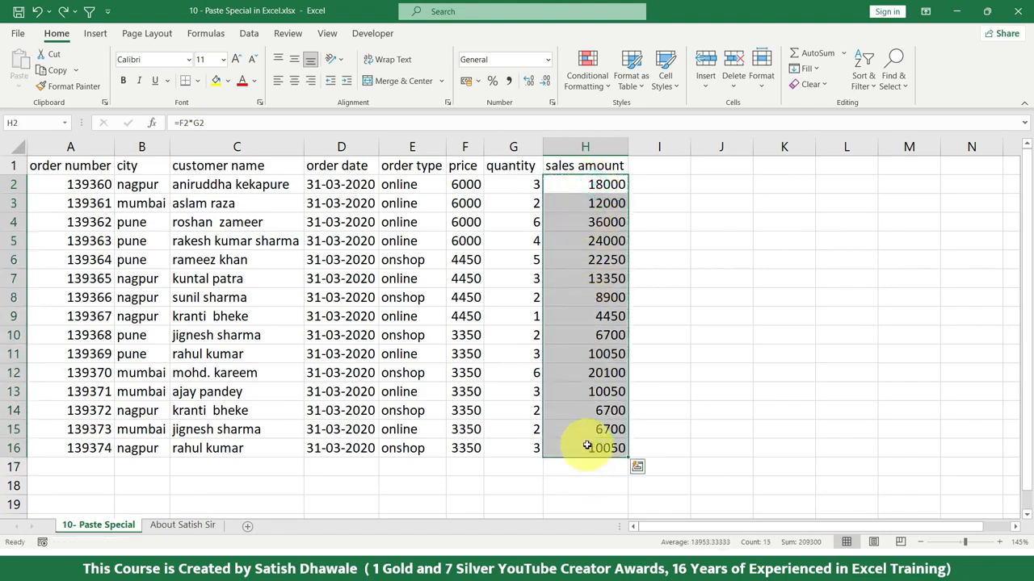
key("ctrl+c")
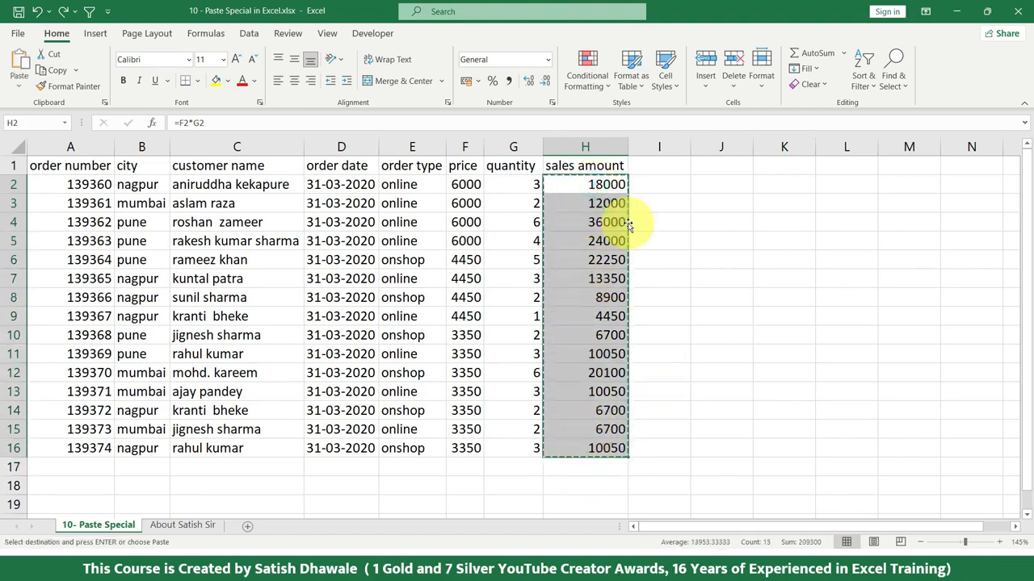
left_click(849, 181)
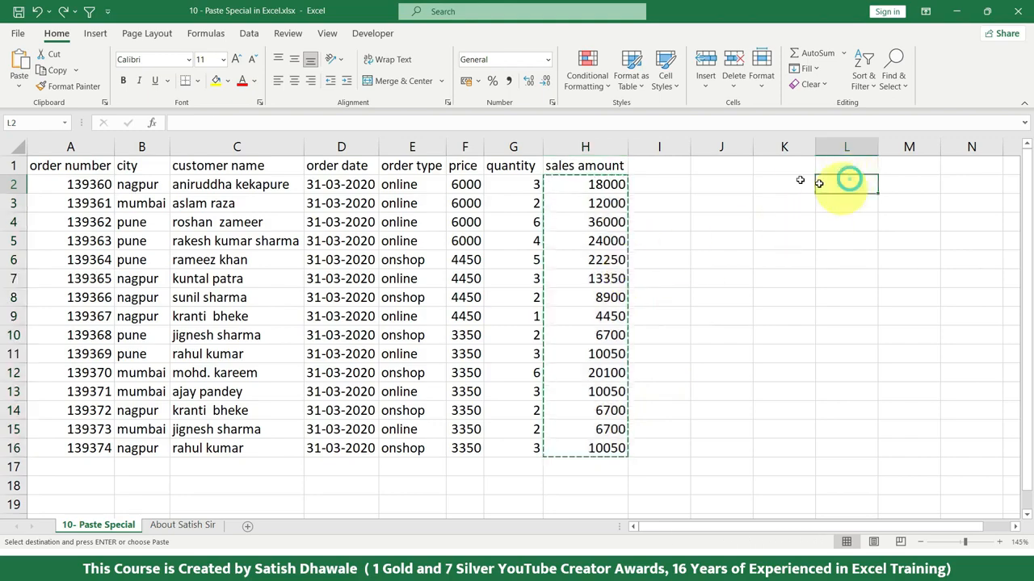
left_click(19, 83)
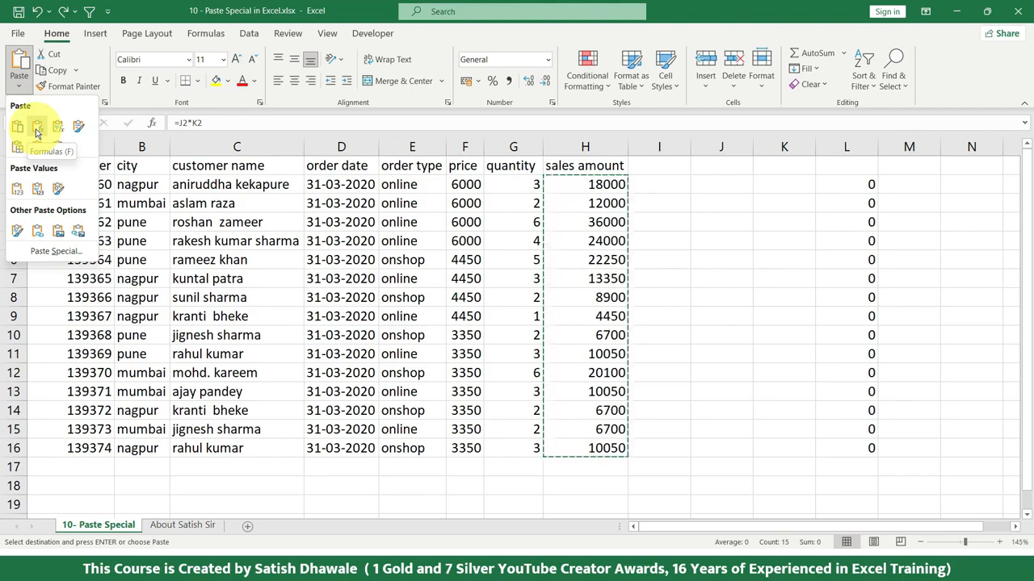
left_click(37, 131)
Step: Compare the cell references in the pasted formula in L2 with the original formula in H2
double_click(852, 185)
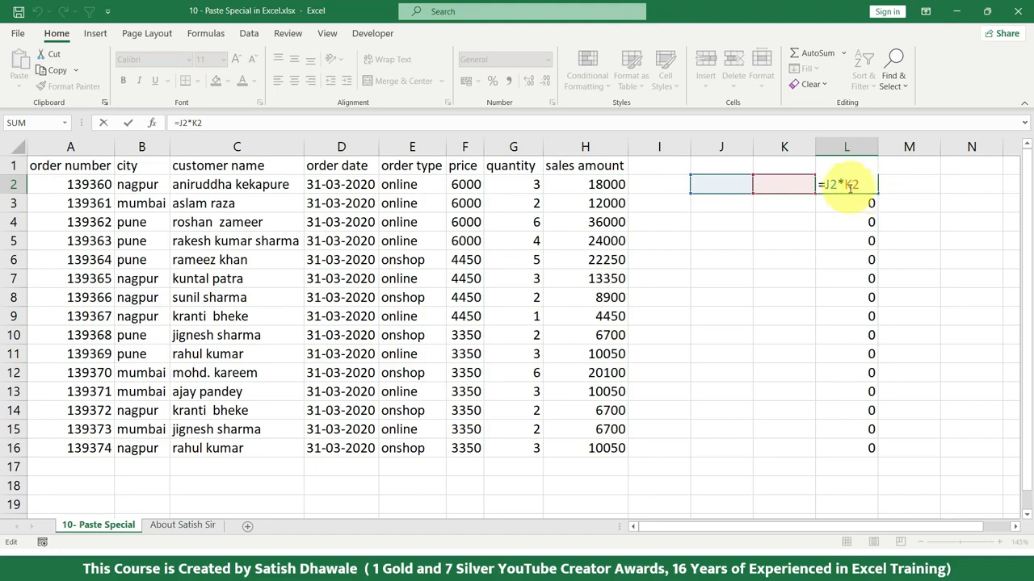
key("Escape")
left_click(597, 186)
double_click(589, 186)
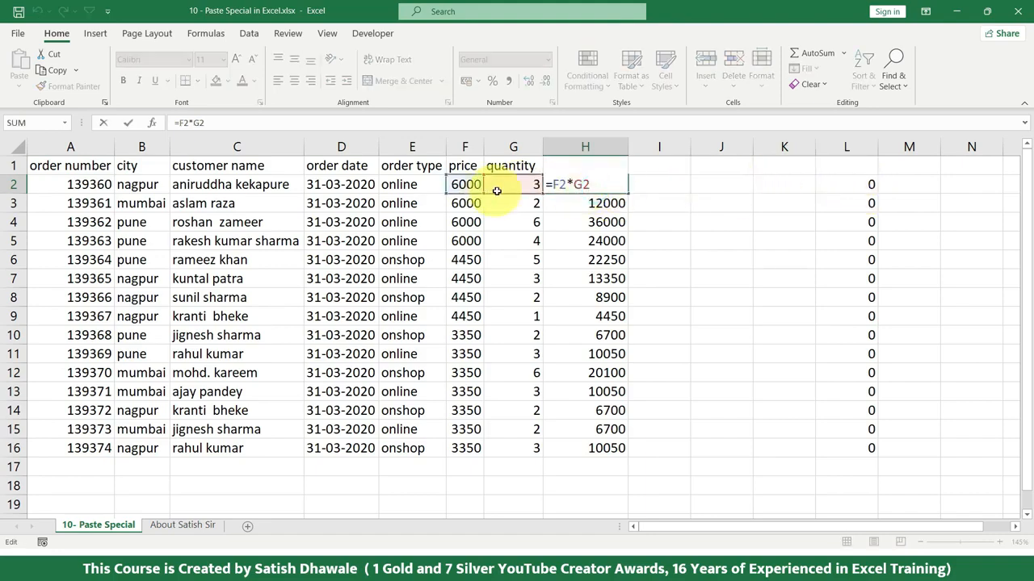
key("Escape")
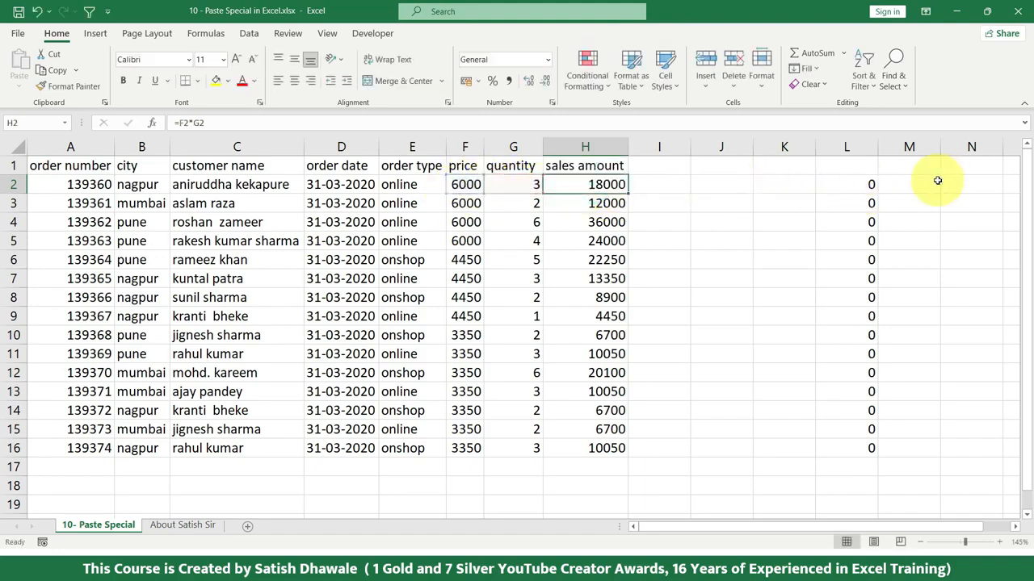
double_click(863, 184)
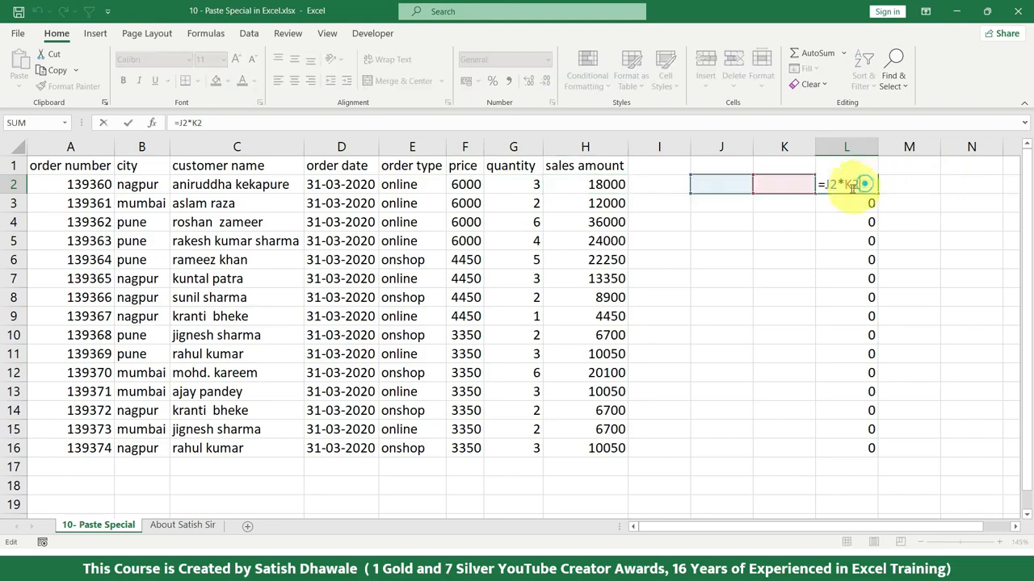
key("Escape")
Step: Fill J2:J16 with 45 and K2:K16 with 65, and clear the pasted formulas from L2:L16
left_click(733, 185)
type("45")
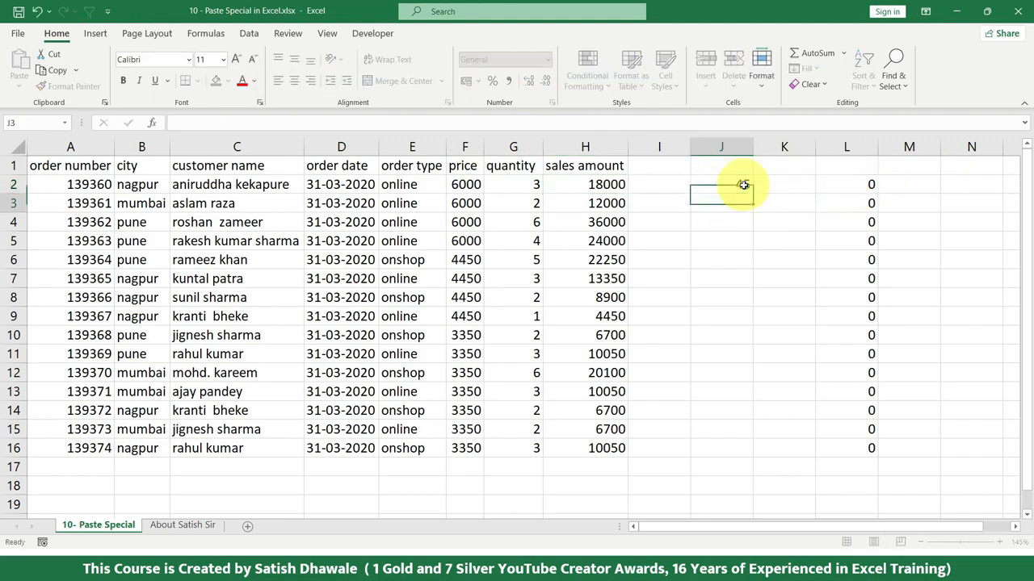
key("Tab")
type("65")
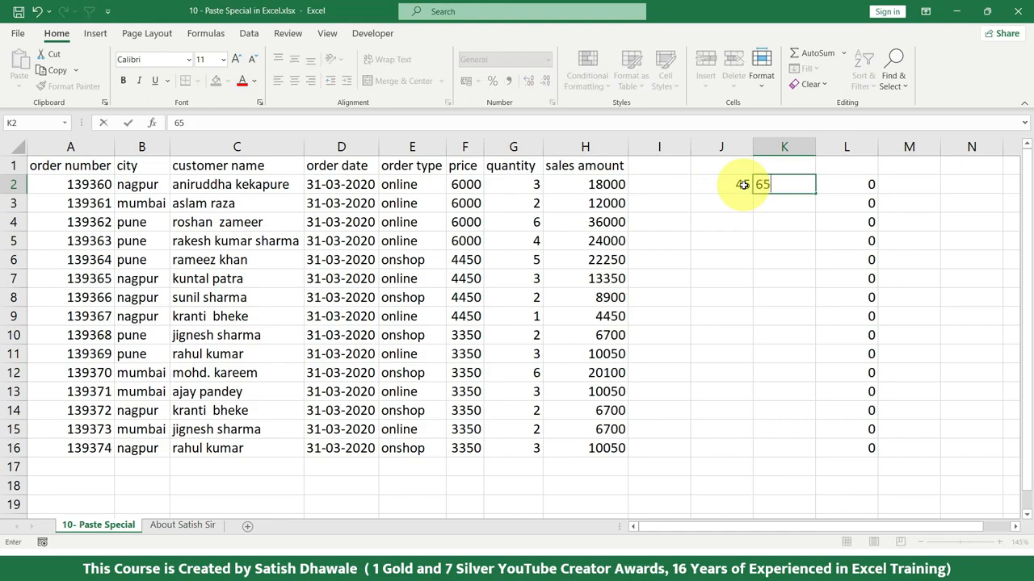
key("Return")
left_click_drag(734, 185, 804, 454)
left_click_drag(859, 185, 837, 454)
key("Delete")
Step: Copy H2:H16 again and paste its formulas into L2:L16 beside the new numbers
left_click(603, 185)
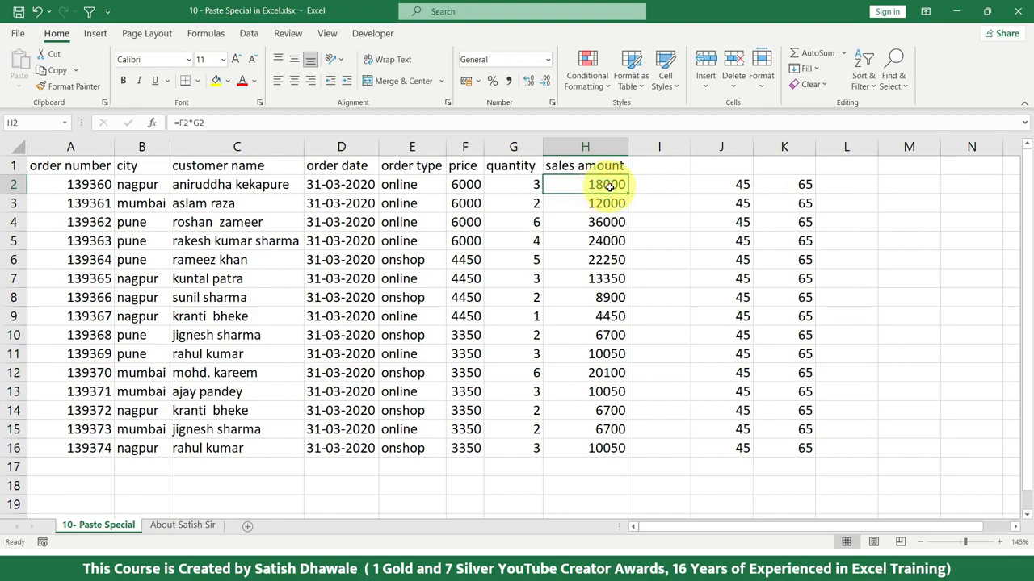
left_click_drag(598, 184, 611, 450)
key("ctrl+c")
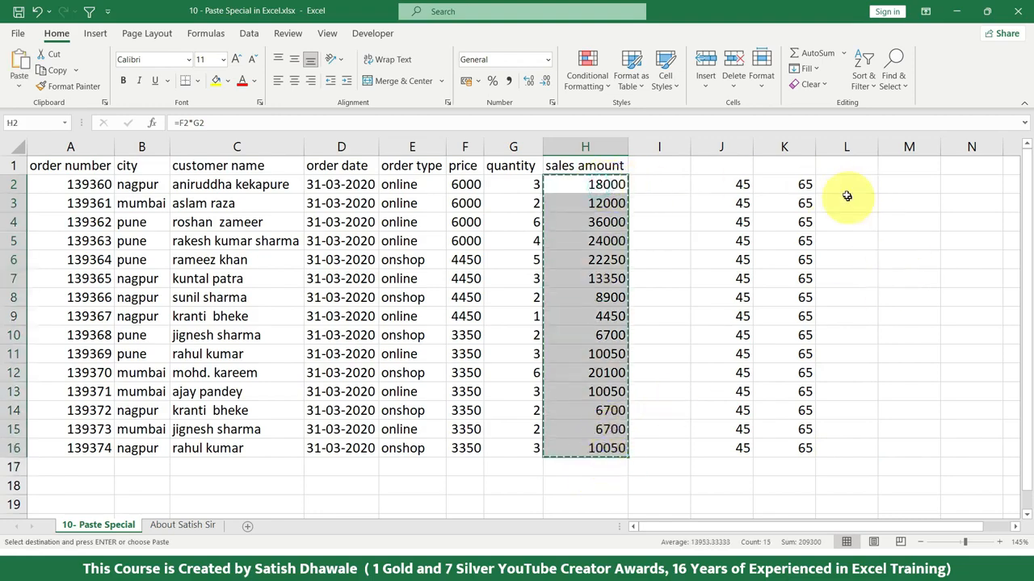
left_click(844, 184)
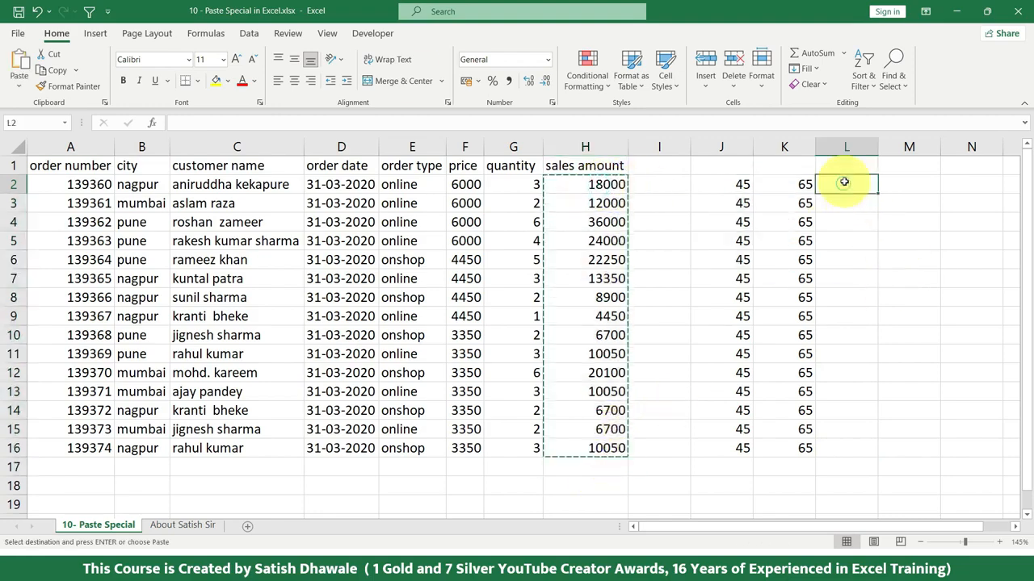
left_click(20, 81)
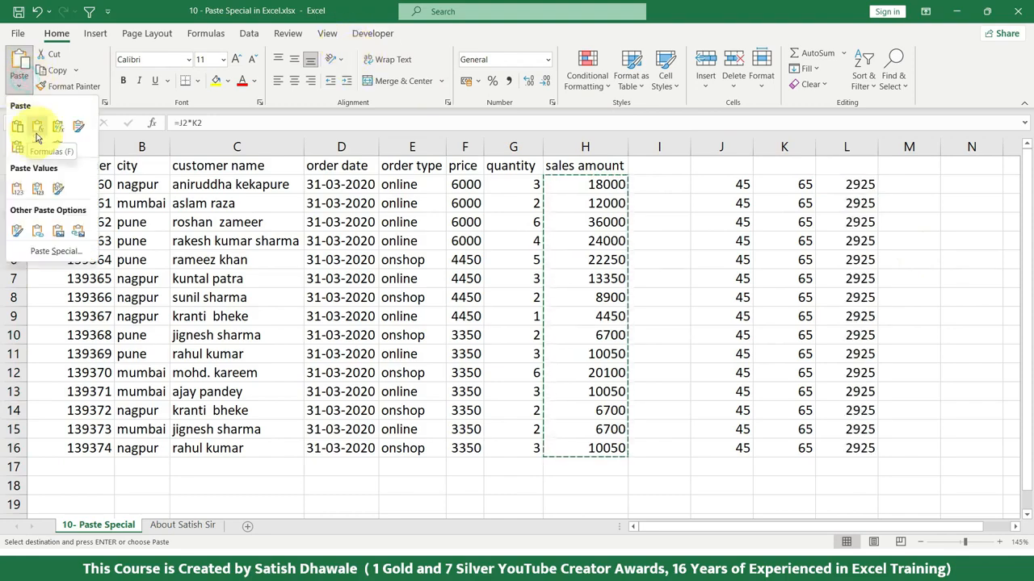
left_click(38, 137)
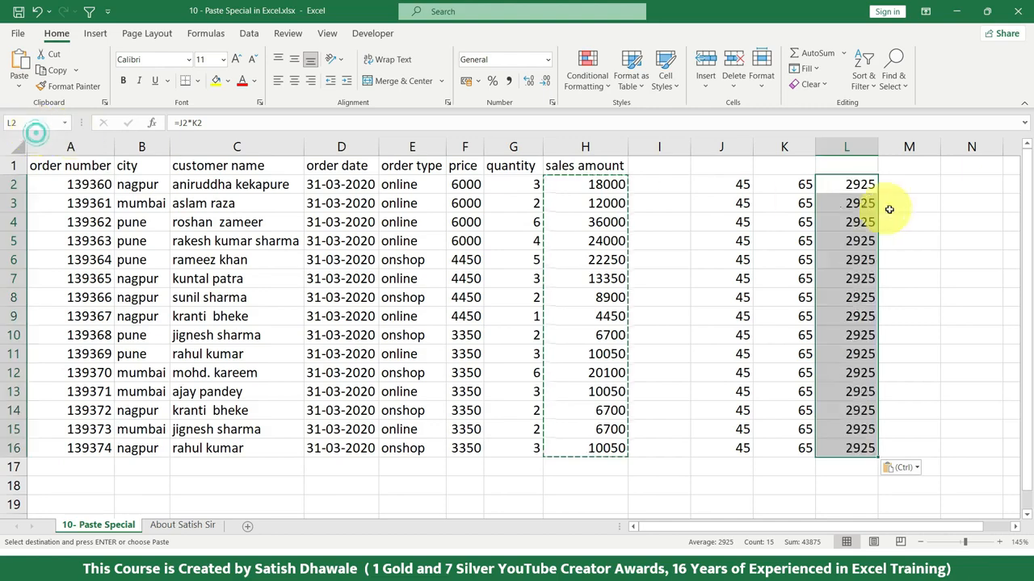
Step: Check which cells the formulas in H2 and L2 multiply
double_click(585, 184)
left_click(856, 187)
double_click(856, 185)
key("Escape")
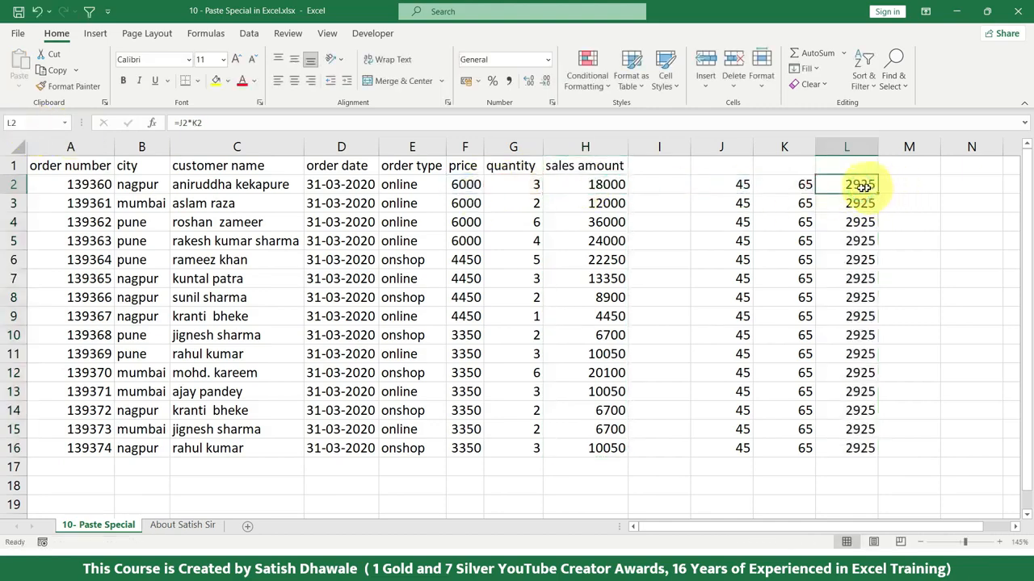
Step: Undo the formulas paste in L2:L16 and examine the Formulas & Number Formatting paste option
key("ctrl+z")
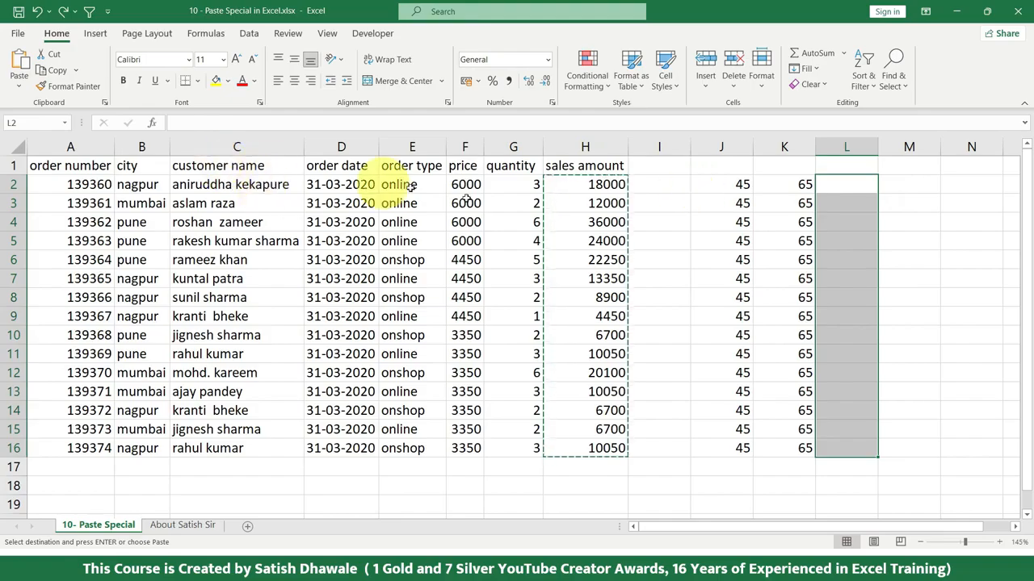
left_click(18, 87)
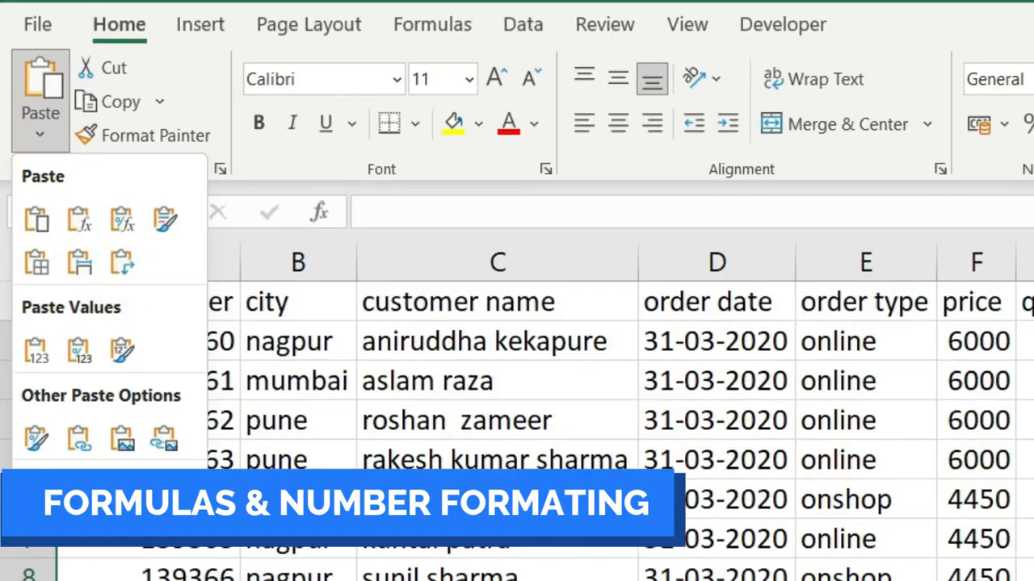
Step: Format the sales amounts in H2:H16 as percentages
left_click(592, 194)
left_click_drag(593, 186, 584, 440)
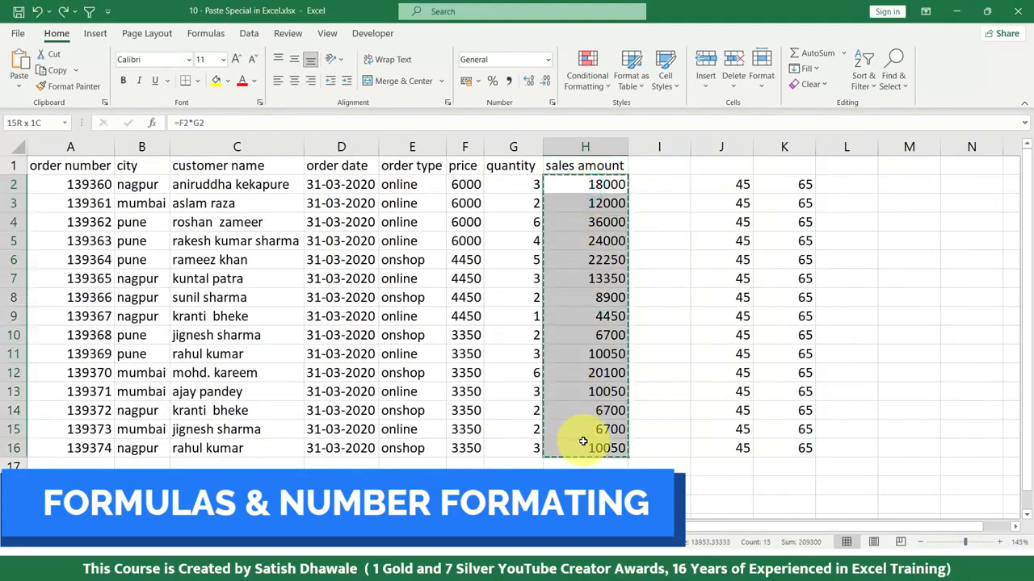
left_click(493, 83)
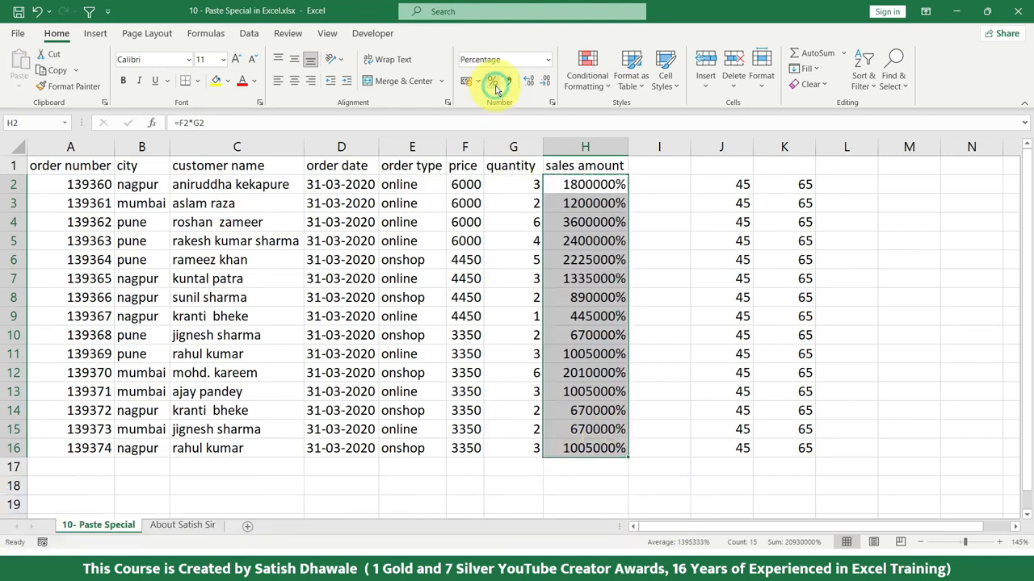
Step: Copy the percentage-formatted H2:H16, examine the paste options for L2, and cancel without pasting
key("ctrl+c")
left_click(847, 185)
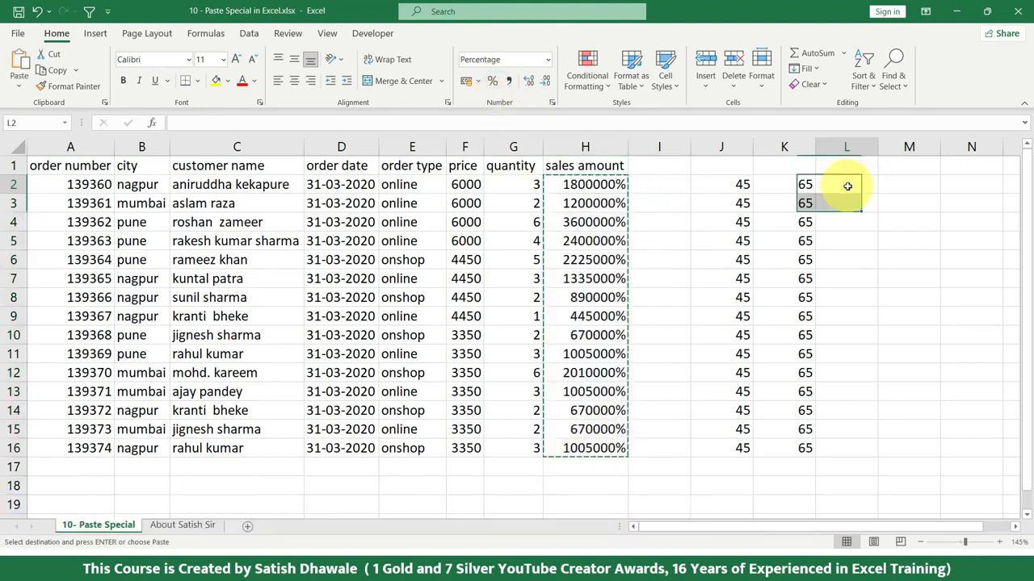
left_click(19, 91)
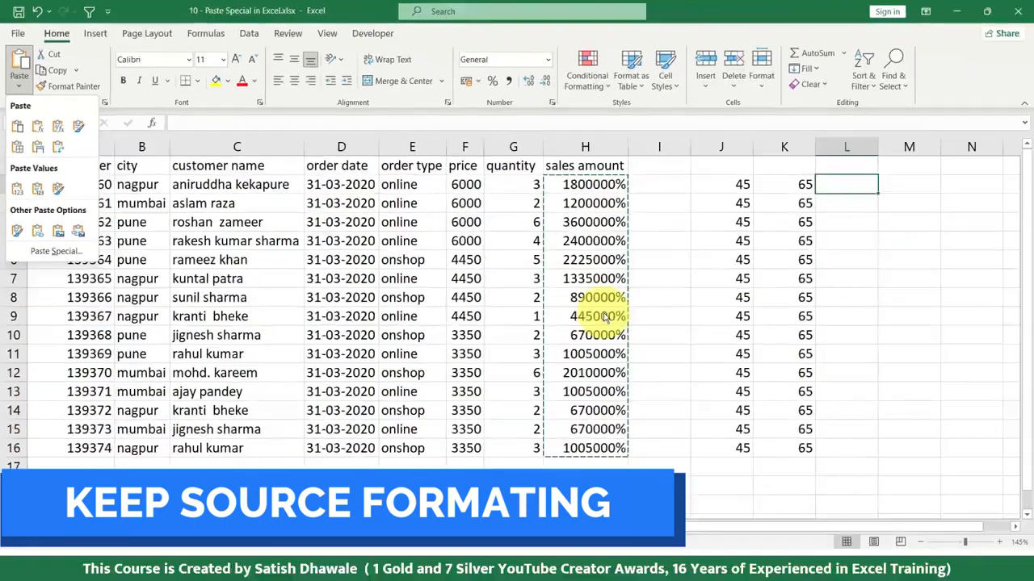
left_click(602, 315)
key("Escape")
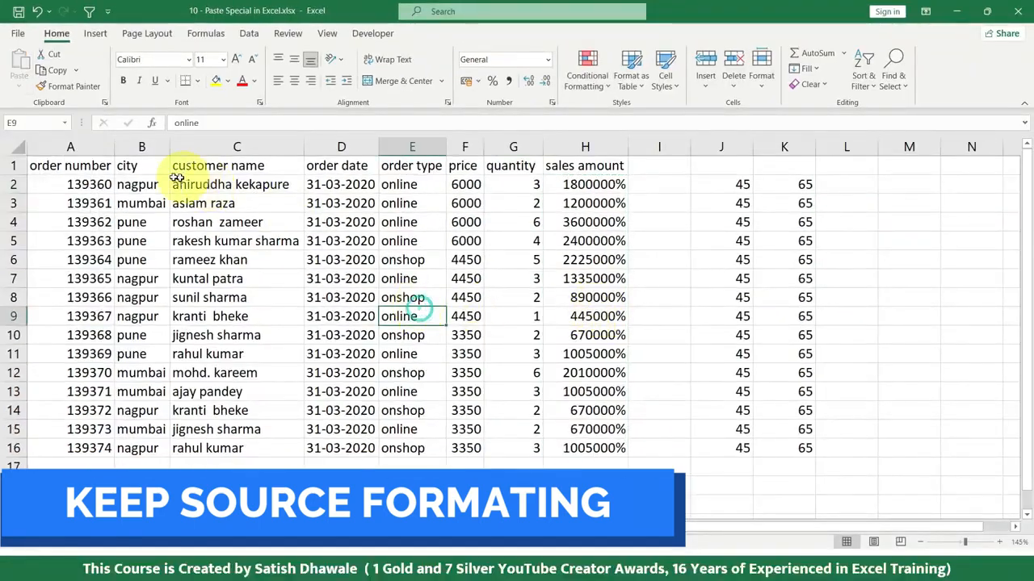
Step: Fill B1:C16 with yellow, then copy the range and examine the paste options for M1 without pasting
left_click_drag(149, 166, 231, 450)
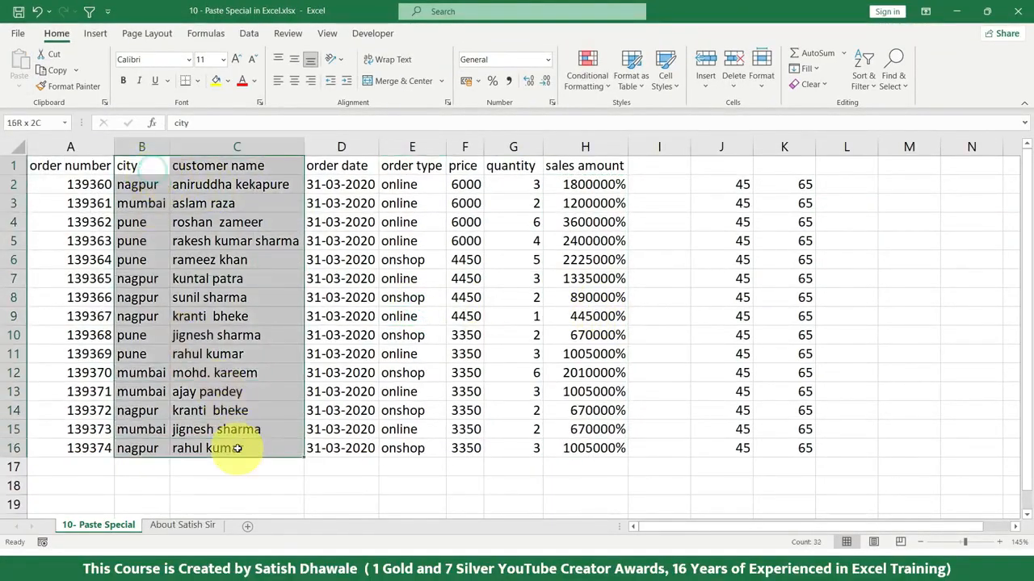
left_click(215, 81)
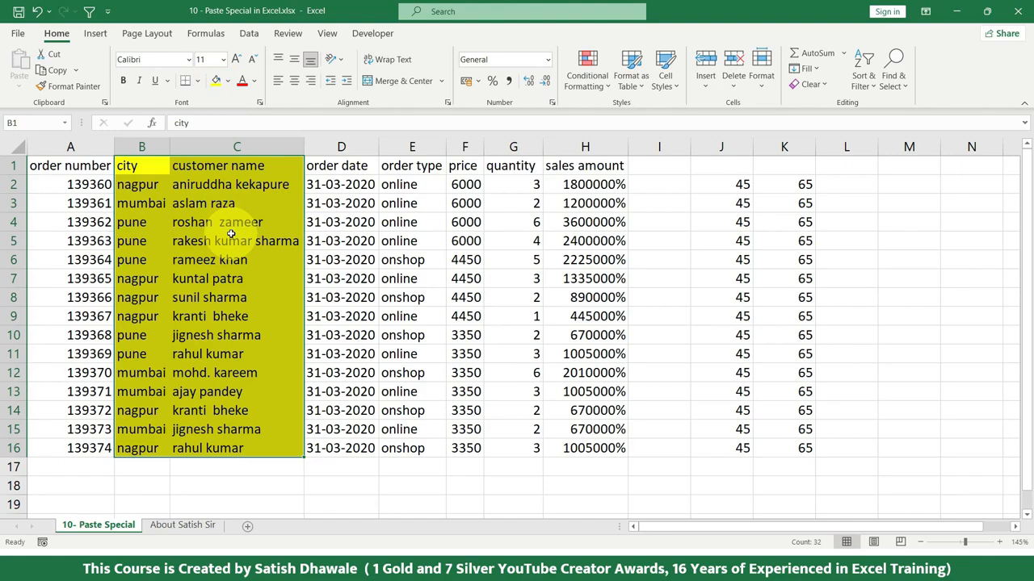
key("ctrl+c")
left_click(892, 167)
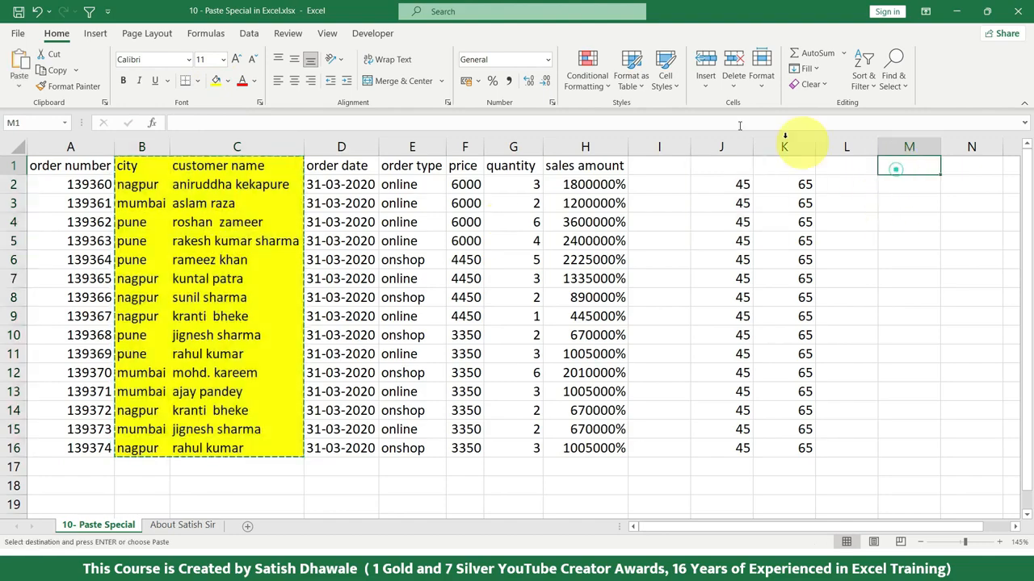
left_click(19, 84)
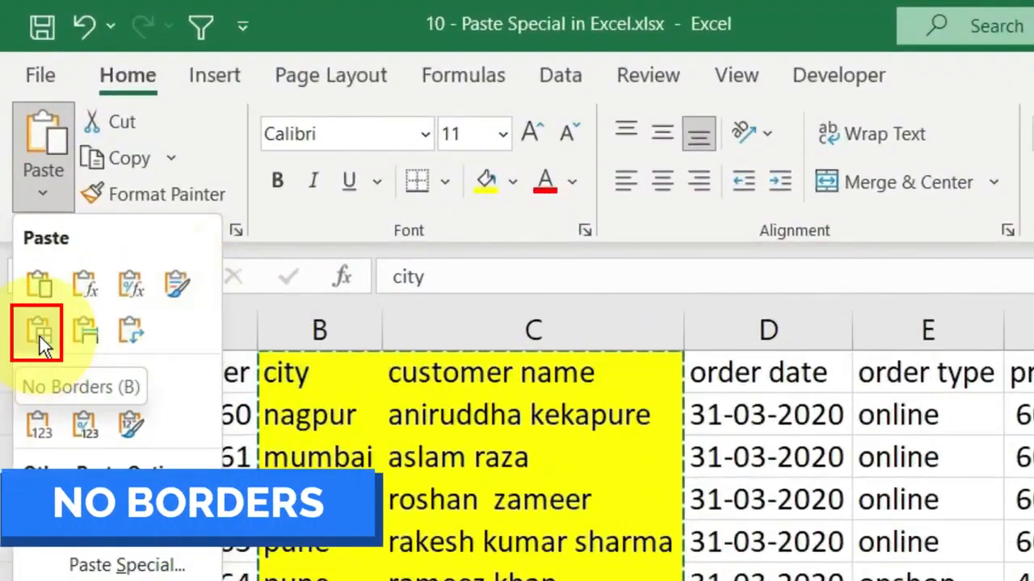
left_click(466, 416)
key("Escape")
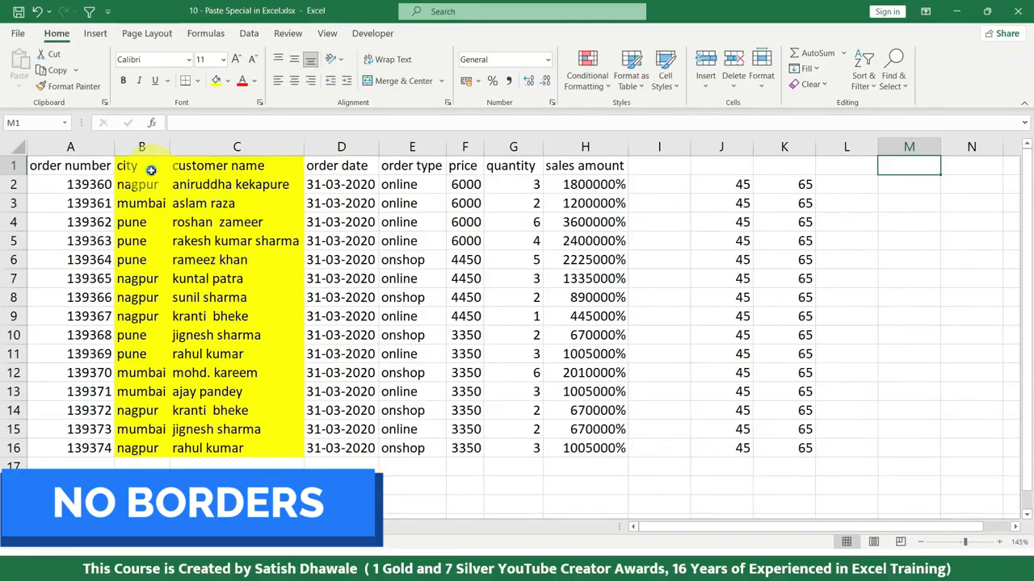
Step: Apply all borders to the city and customer name range B1:C16
left_click_drag(142, 169, 254, 441)
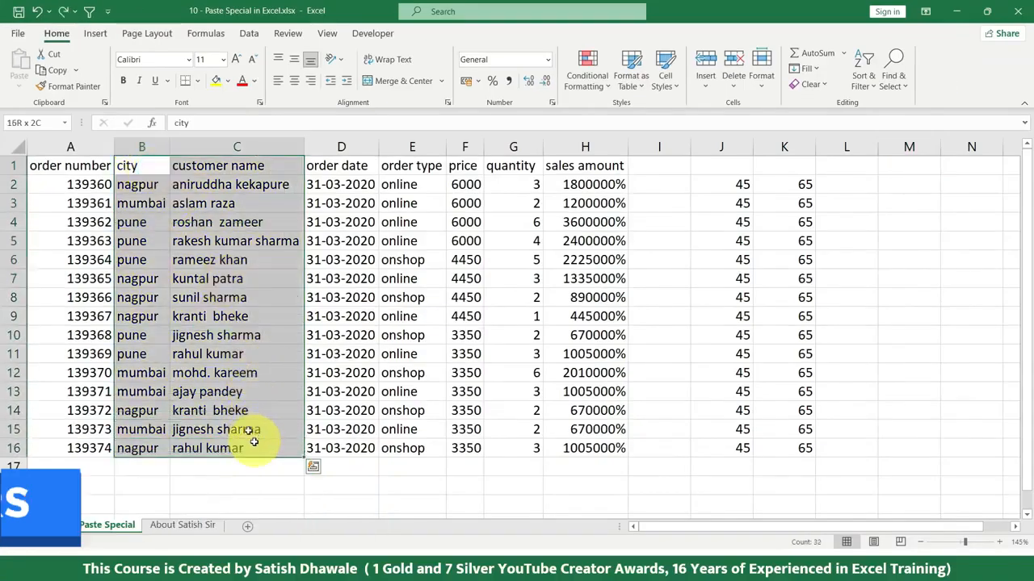
left_click(198, 80)
left_click(216, 224)
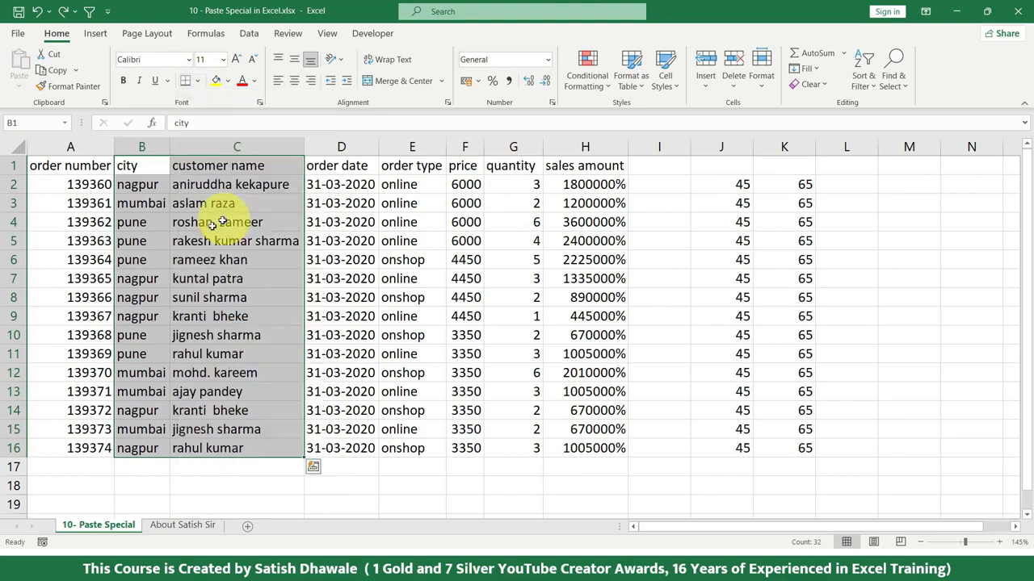
Step: Copy the bordered range B1:C16 and paste it at M1 with the regular Paste option
key("ctrl+c")
scroll(182, 263, "down", 4)
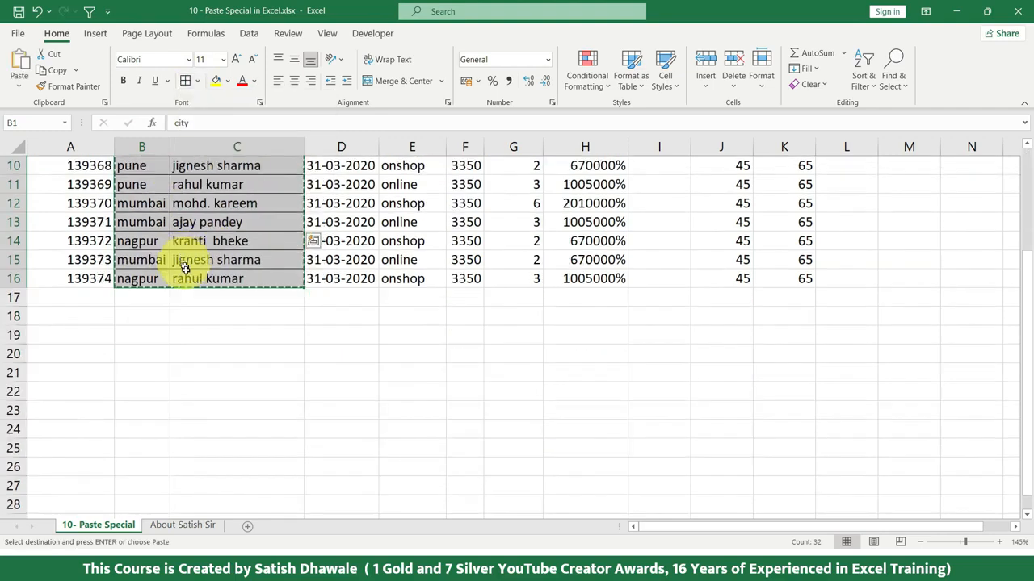
left_click(150, 296)
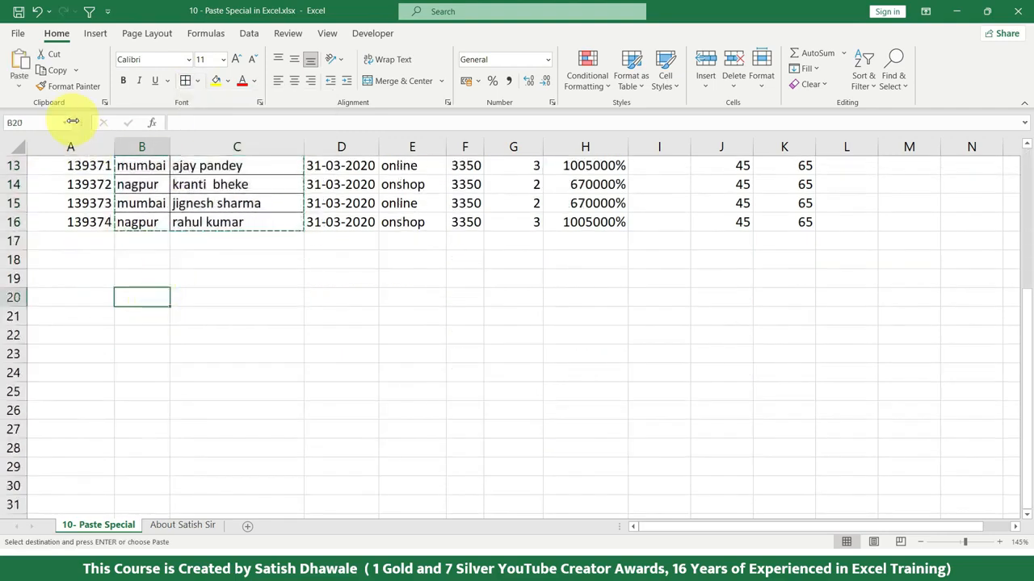
left_click(20, 84)
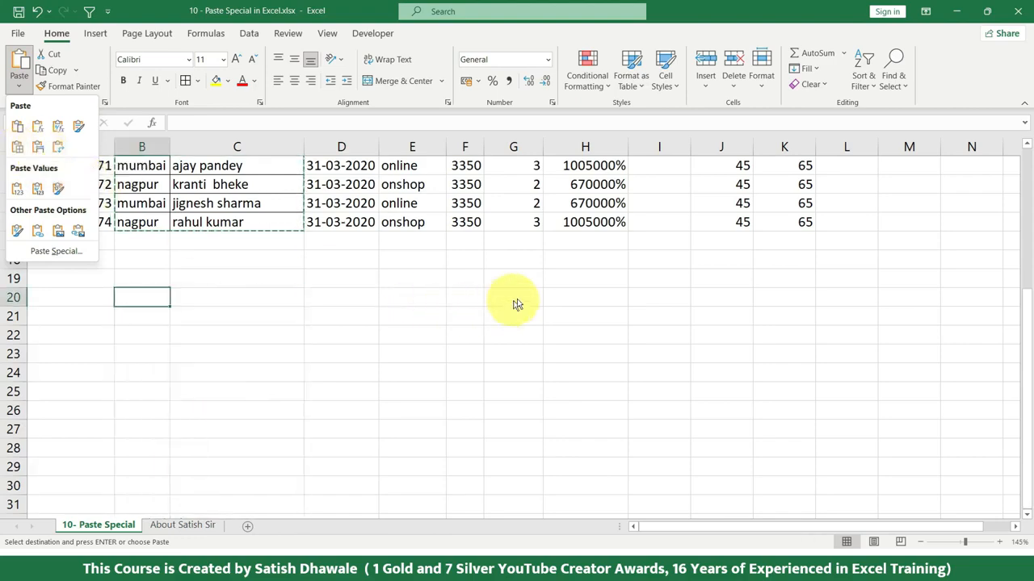
scroll(561, 311, "up", 4)
left_click(910, 167)
left_click(912, 167)
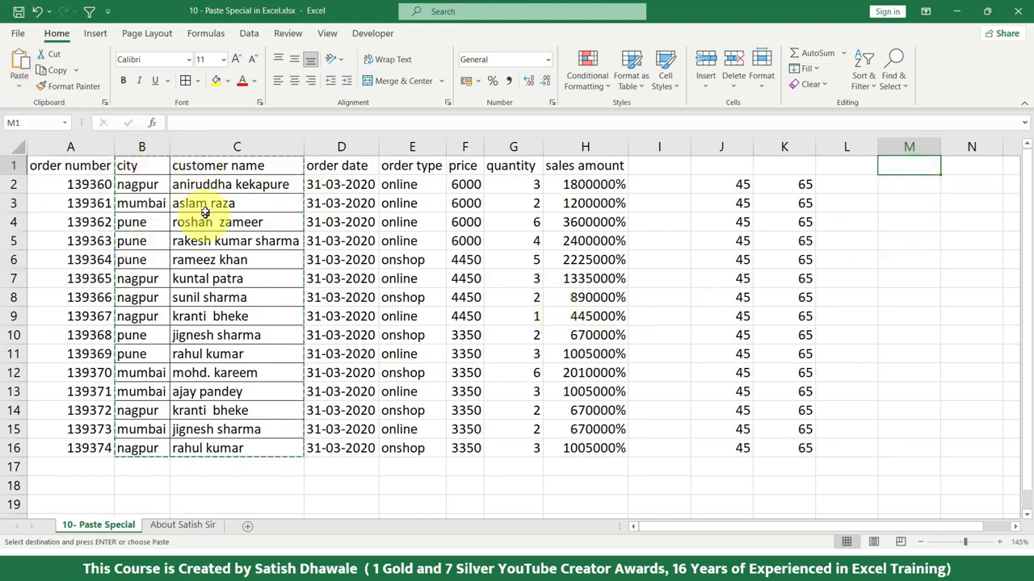
left_click(19, 85)
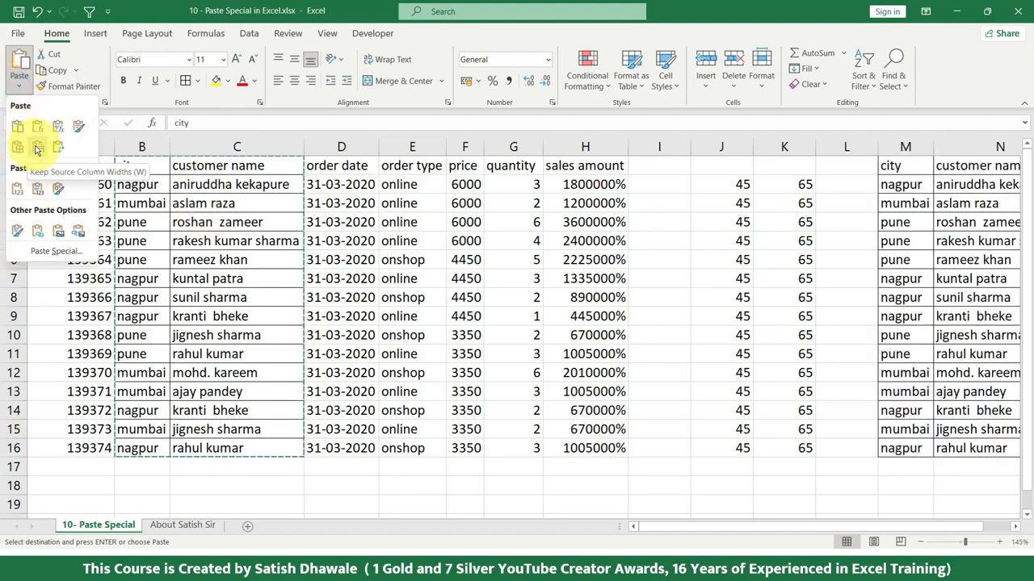
left_click(17, 129)
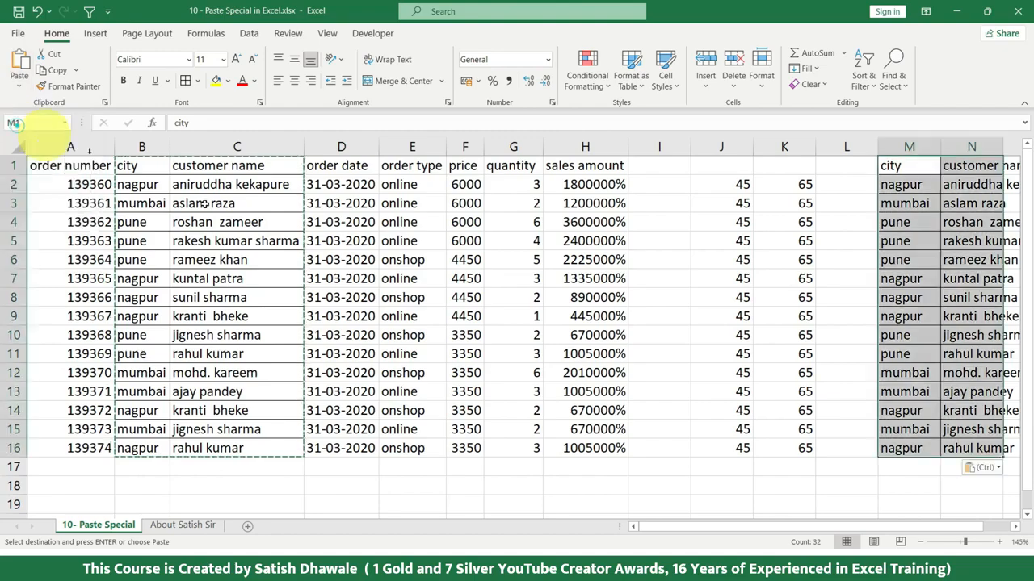
Step: Paste the copied range at M1 again using Keep Source Column Widths
left_click_drag(818, 525, 963, 501)
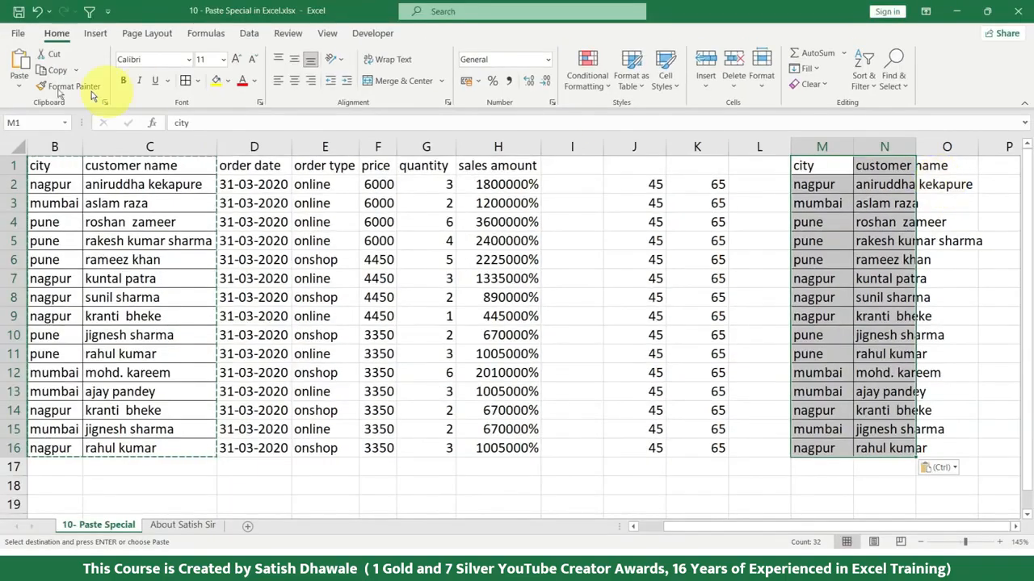
left_click(20, 89)
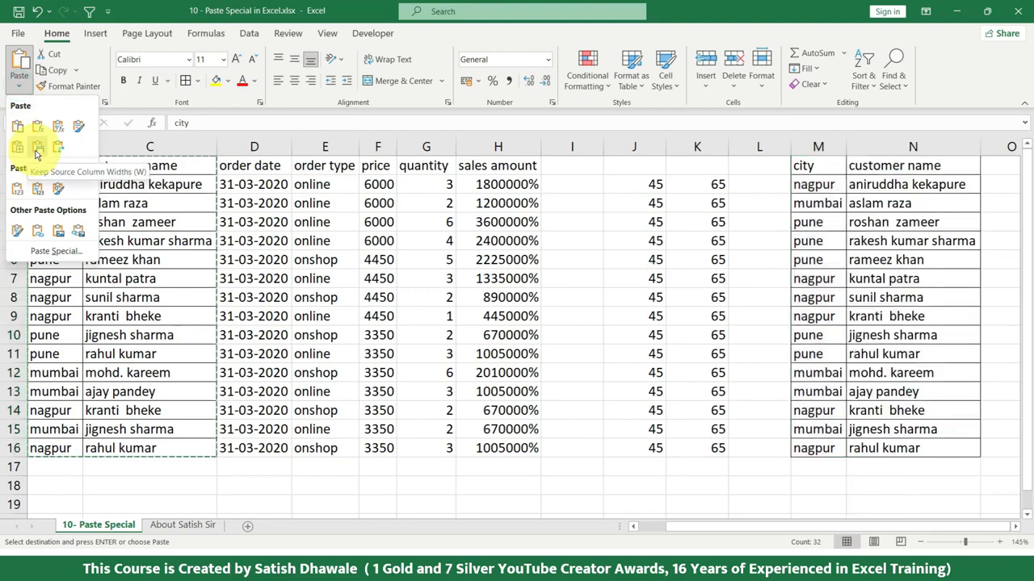
left_click(37, 151)
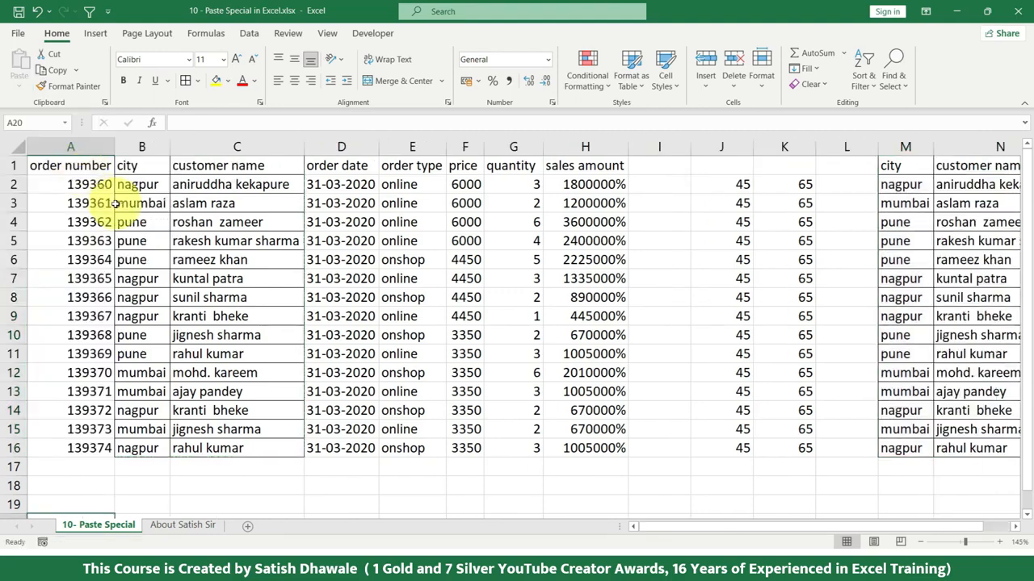
Step: Copy the header row A1:H1 and paste it vertically at A19 with Transpose
left_click_drag(84, 166, 576, 159)
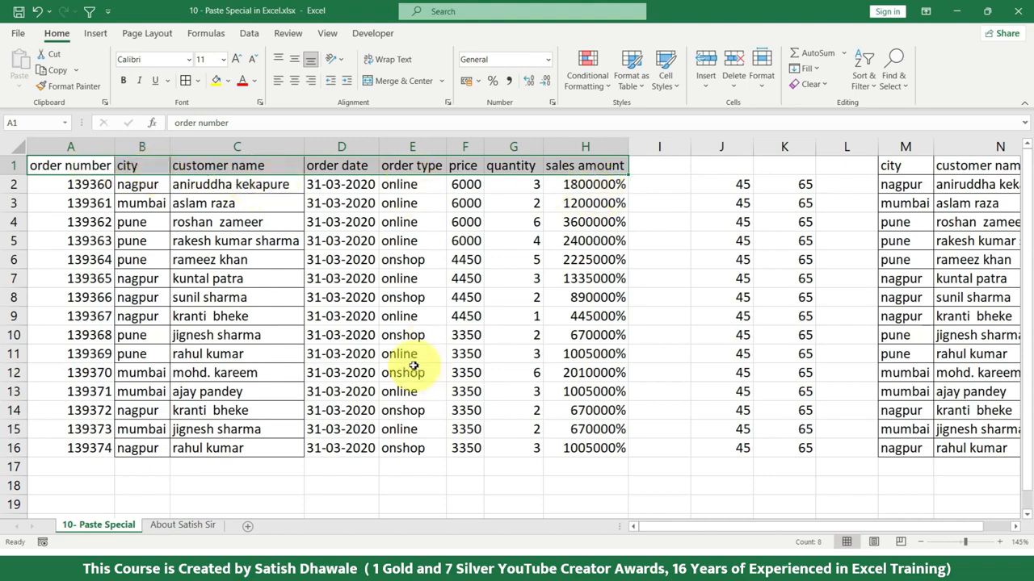
key("ctrl+c")
scroll(92, 396, "down", 2)
left_click(92, 397)
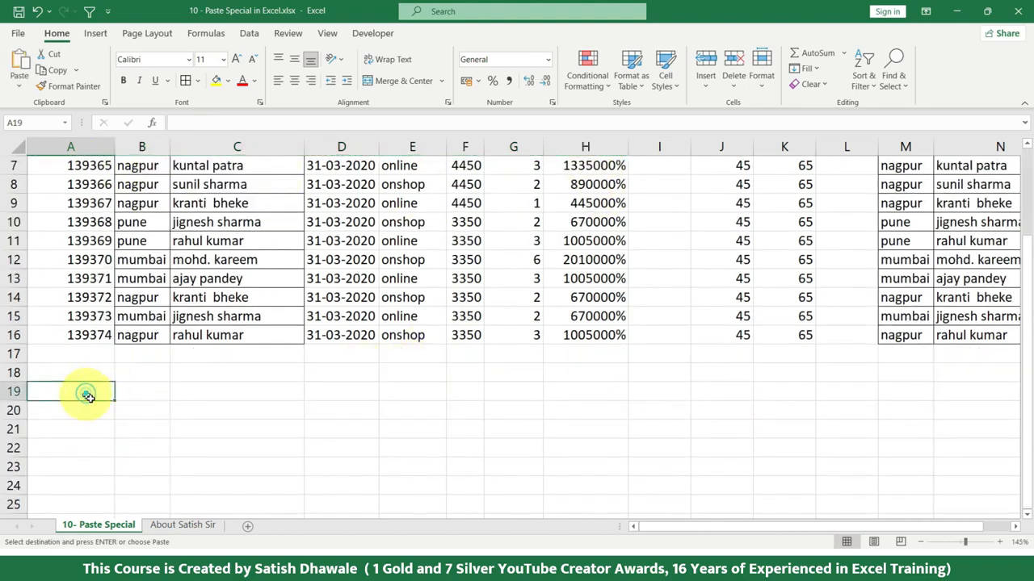
scroll(97, 396, "up", 2)
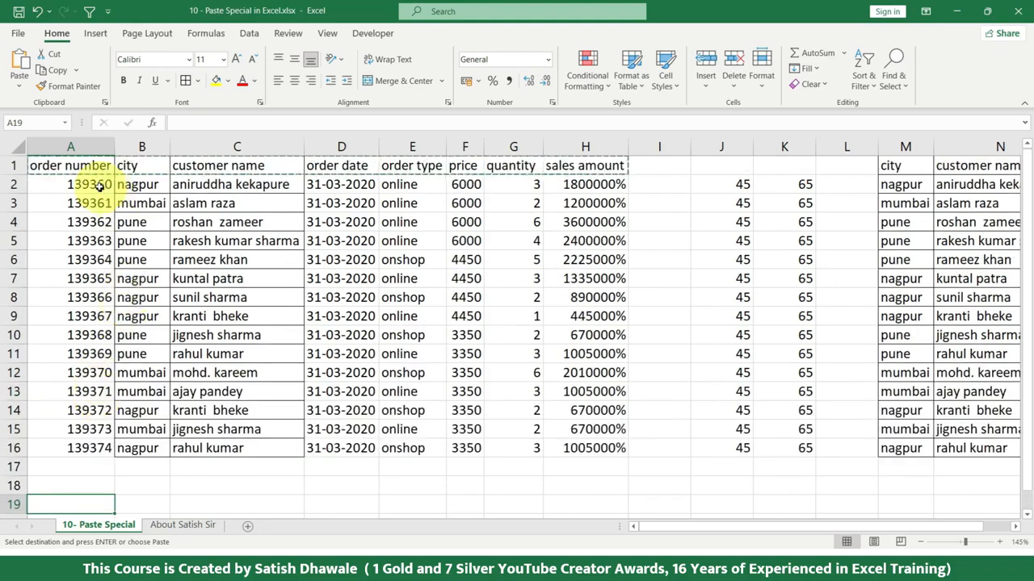
left_click(18, 90)
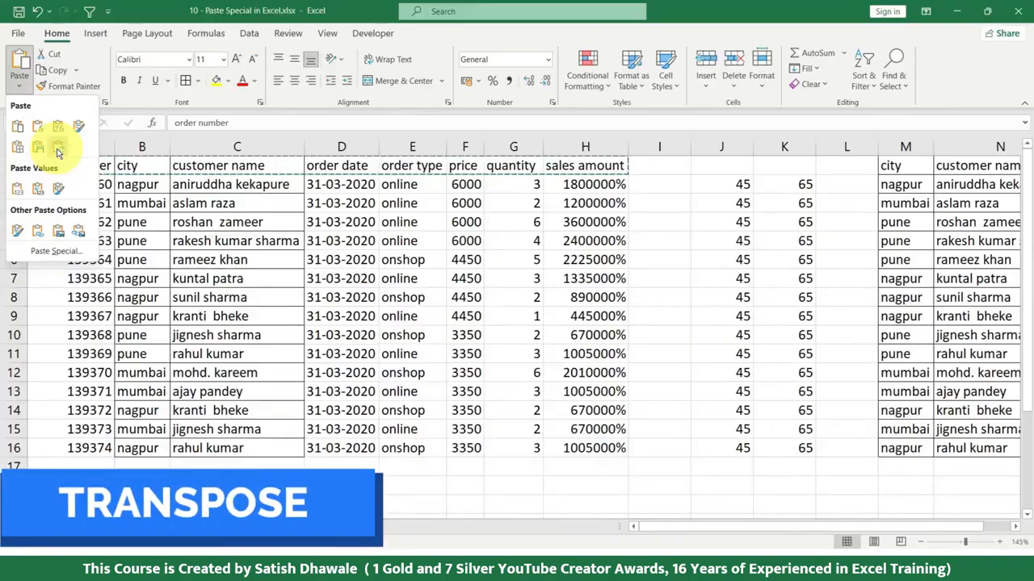
left_click(57, 151)
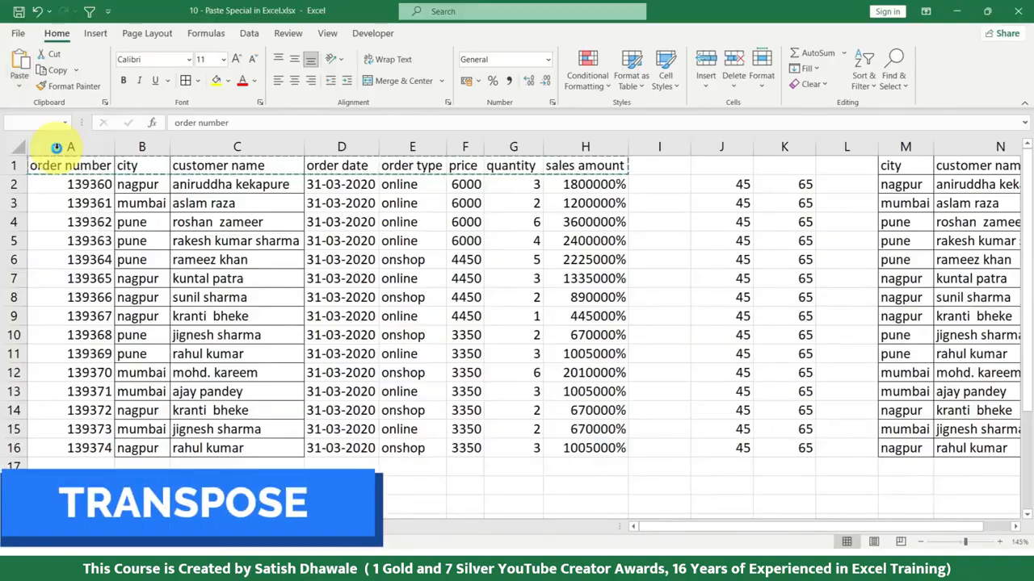
Step: Copy the vertical headers A19:A26 and paste them as a row starting at C19 with Transpose
scroll(132, 345, "down", 2)
scroll(144, 322, "down", 3)
scroll(173, 256, "up", 1)
left_click_drag(92, 279, 83, 408)
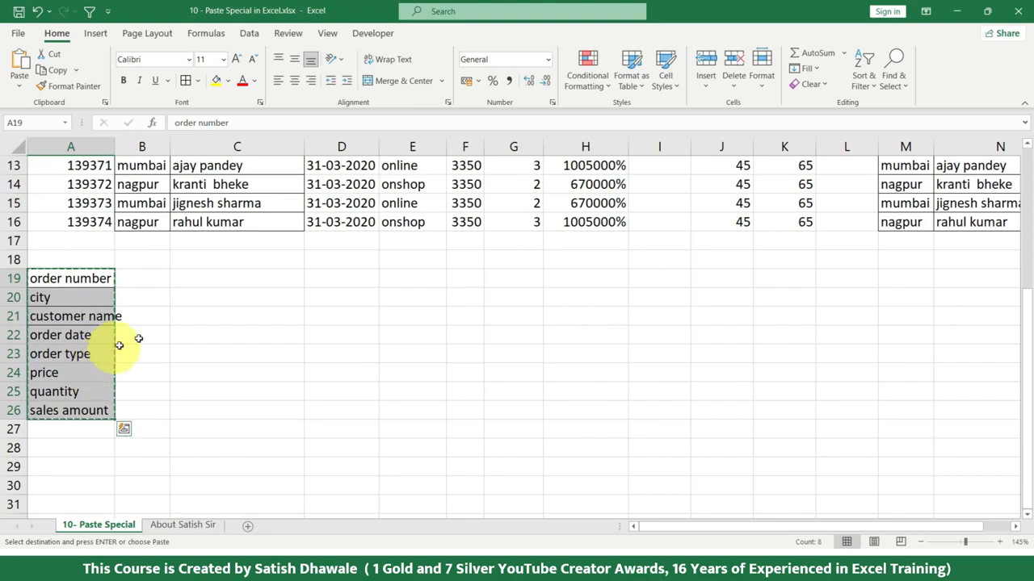
left_click(271, 278)
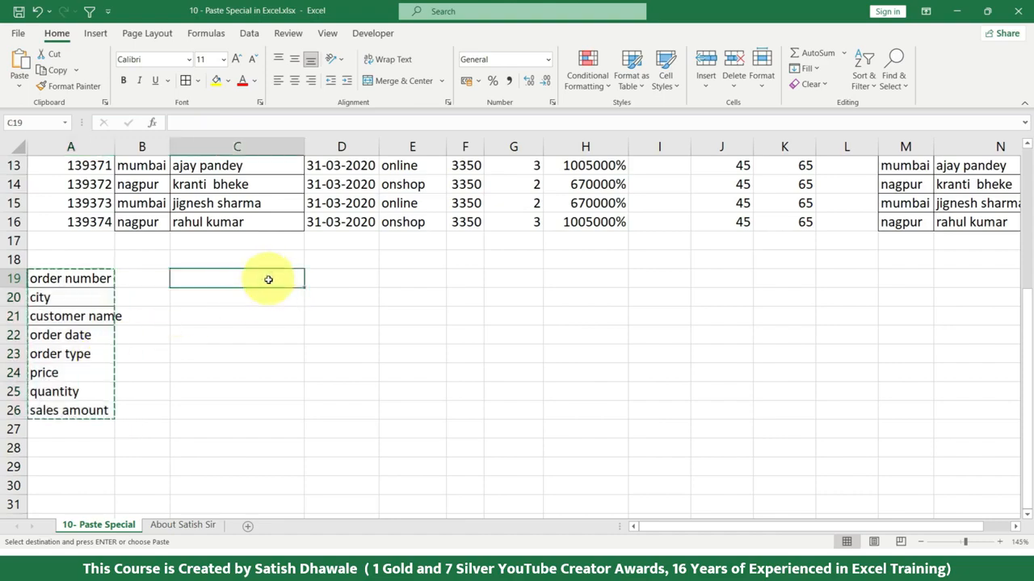
left_click(21, 81)
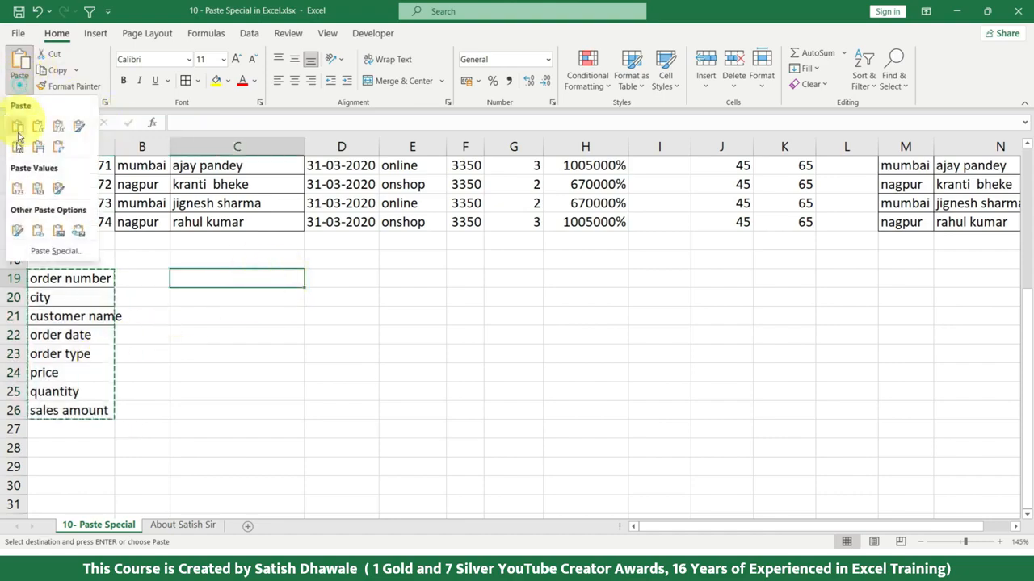
left_click(58, 147)
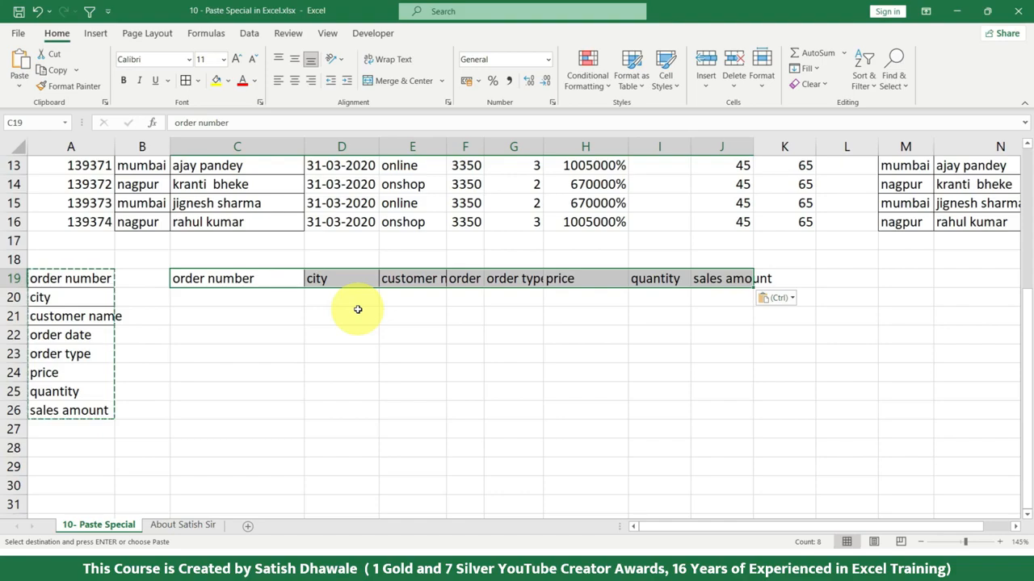
Step: Set the number format of the sales amounts in H2:H16 to General
left_click(18, 89)
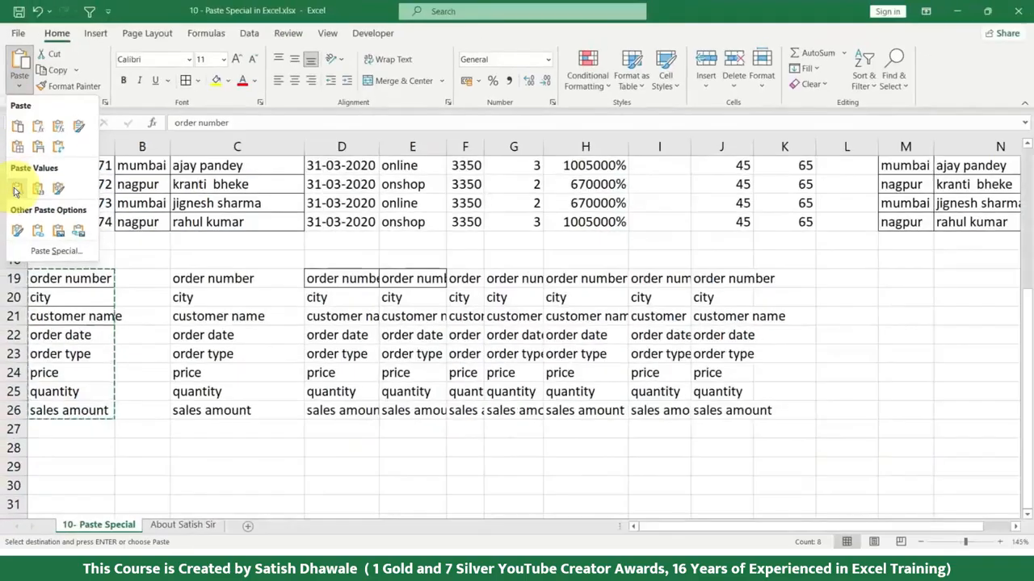
left_click(601, 187)
left_click_drag(602, 188, 575, 449)
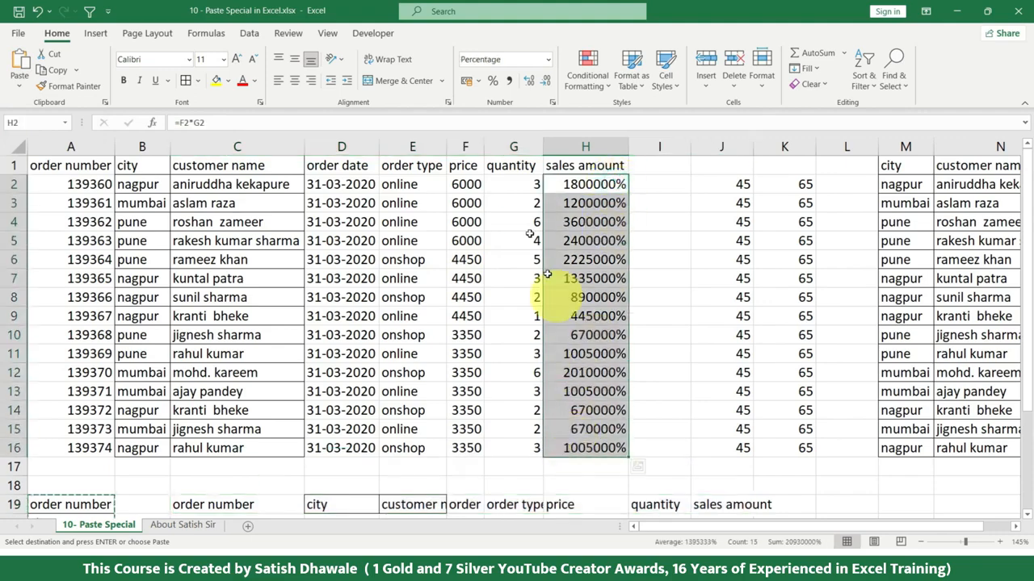
left_click(547, 60)
left_click(508, 82)
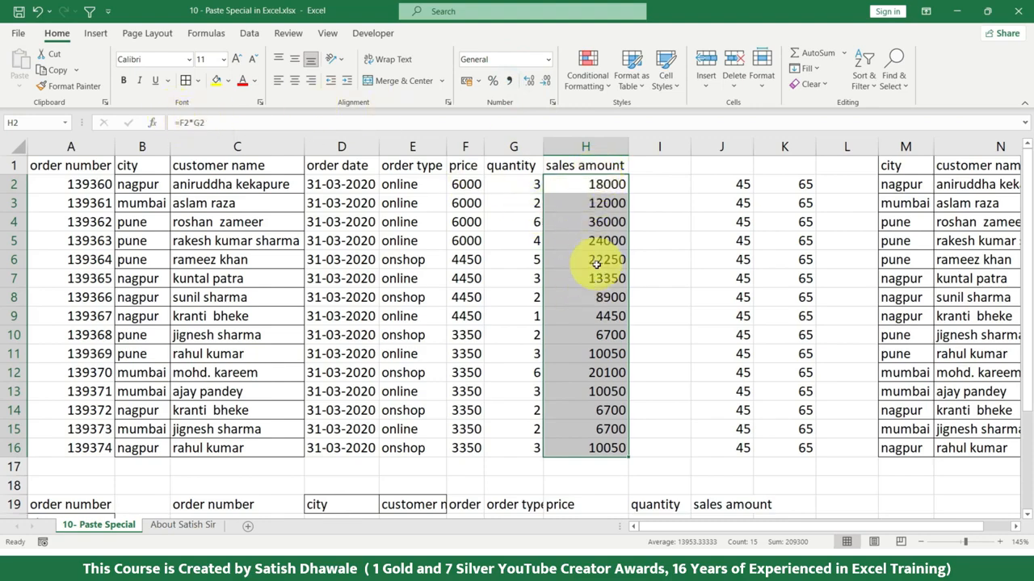
Step: Copy H2:H16 in General format and paste it at I2 with Values & Number Formatting
key("ctrl+c")
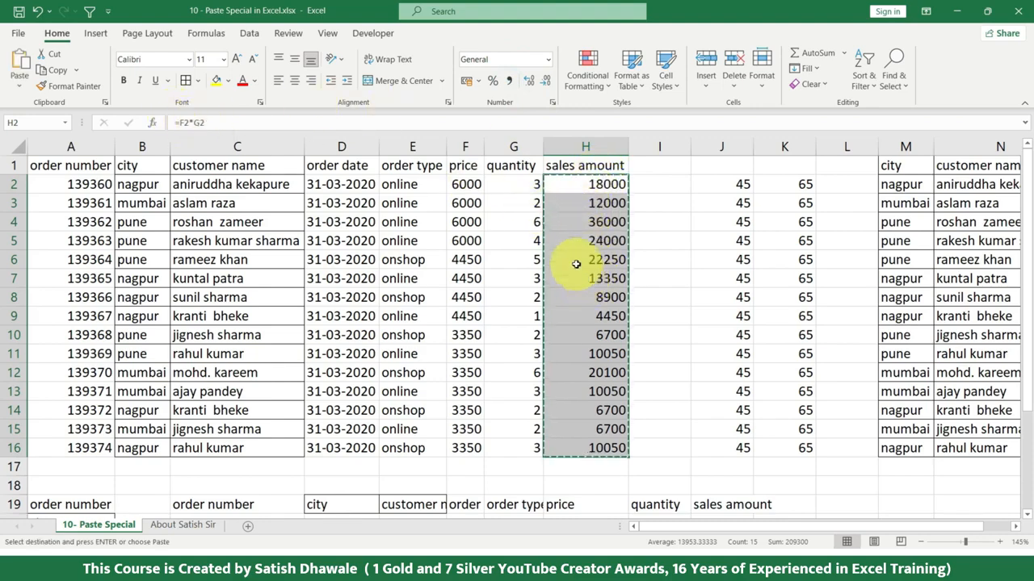
left_click(667, 184)
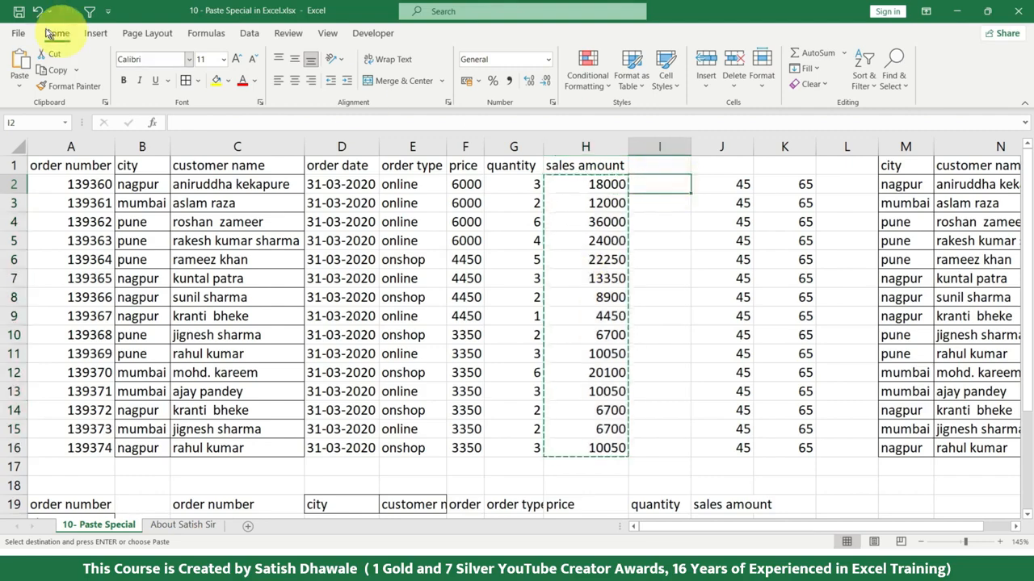
left_click(20, 90)
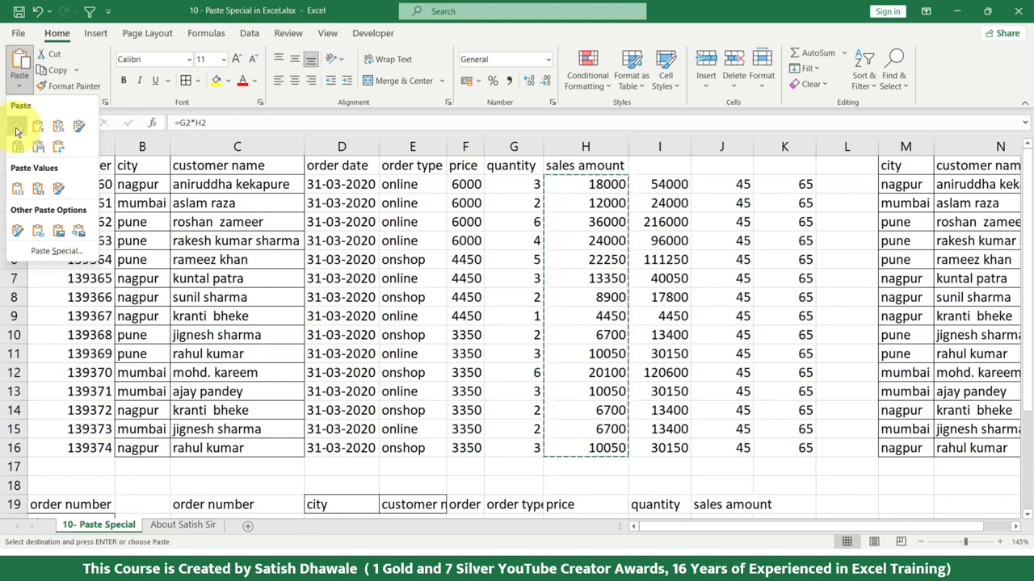
left_click(38, 196)
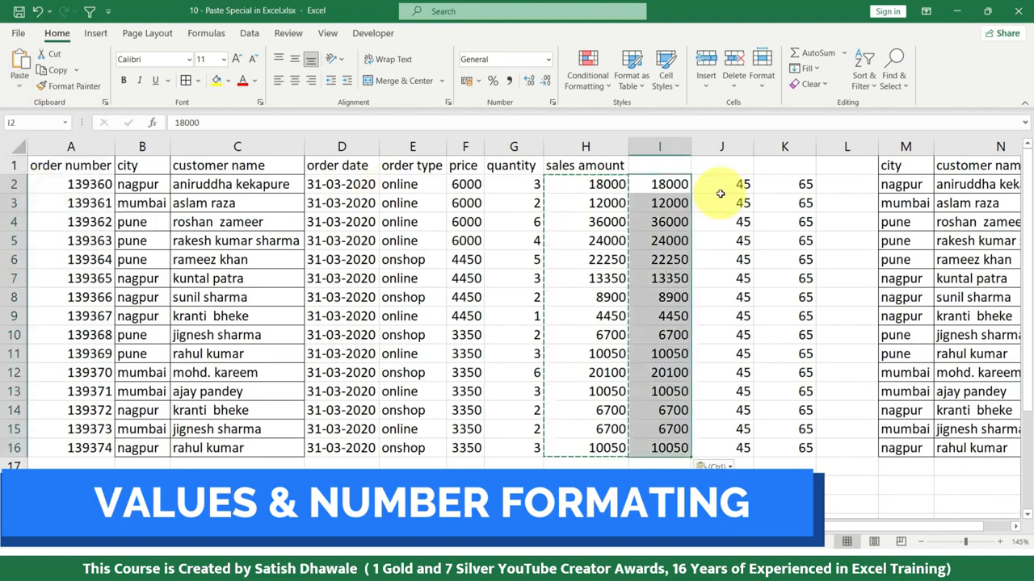
Step: Format the sales amounts in H2:H16 with the Number format
left_click_drag(595, 187, 563, 438)
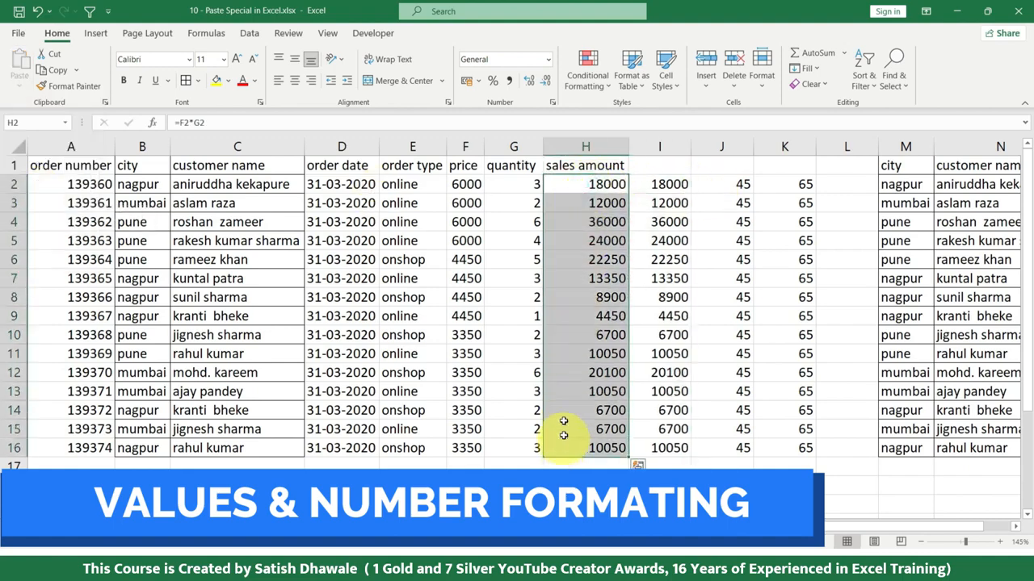
left_click(547, 64)
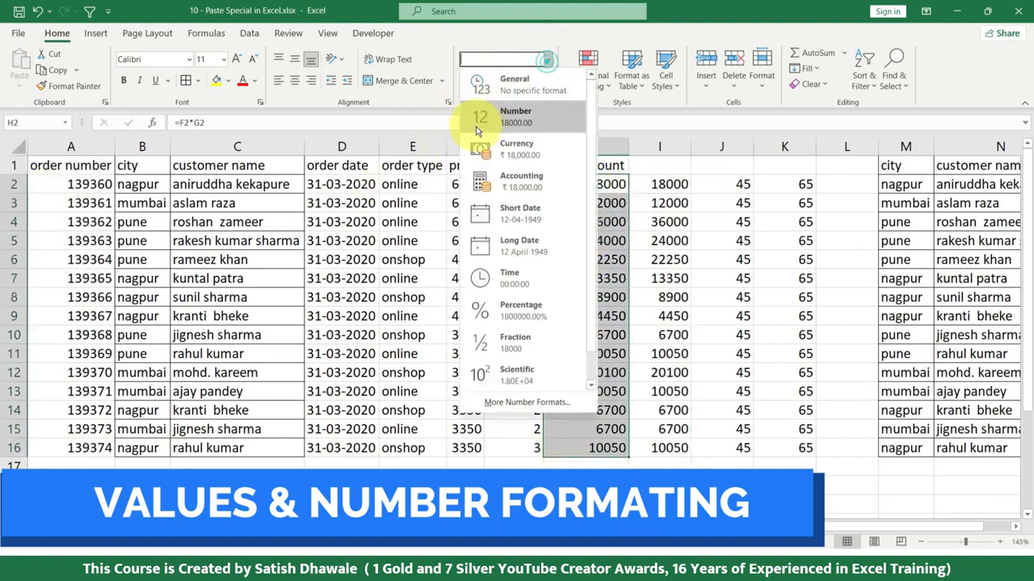
left_click(513, 115)
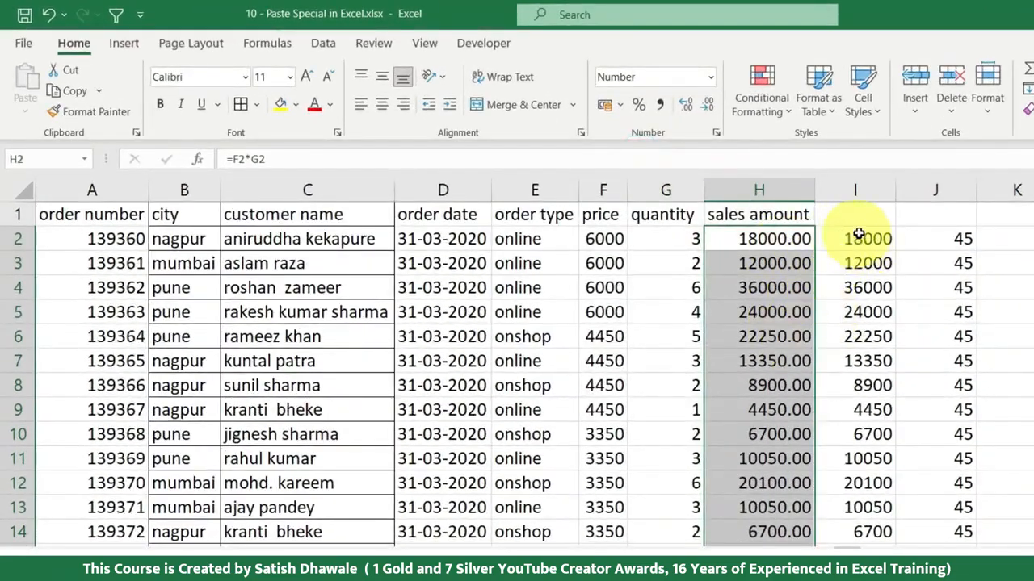
left_click(854, 237)
Step: Copy the Number-formatted H2:H16, paste it at I2 with Values & Number Formatting, and undo the paste
left_click_drag(761, 232, 757, 534)
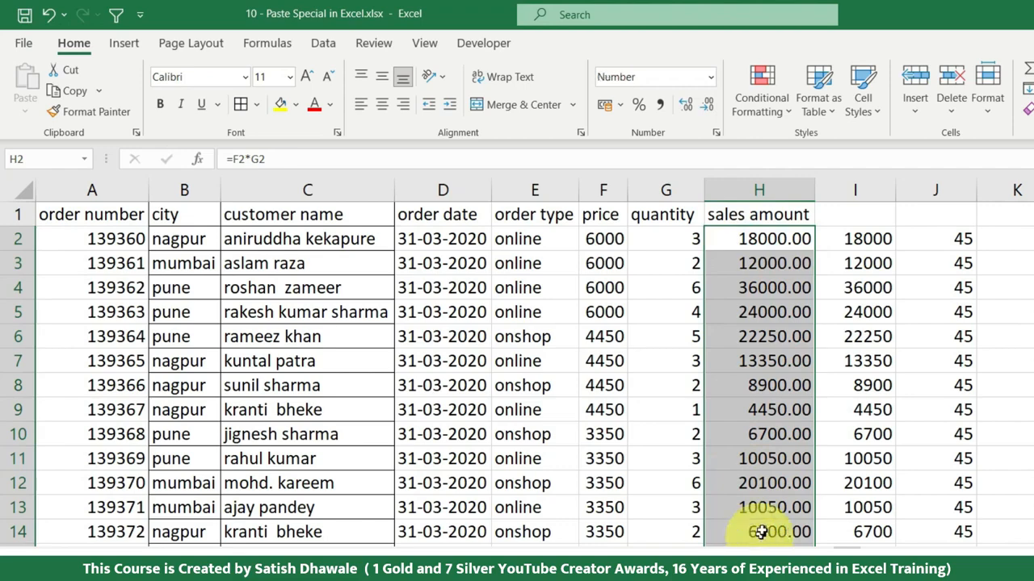
key("ctrl+c")
left_click(858, 241)
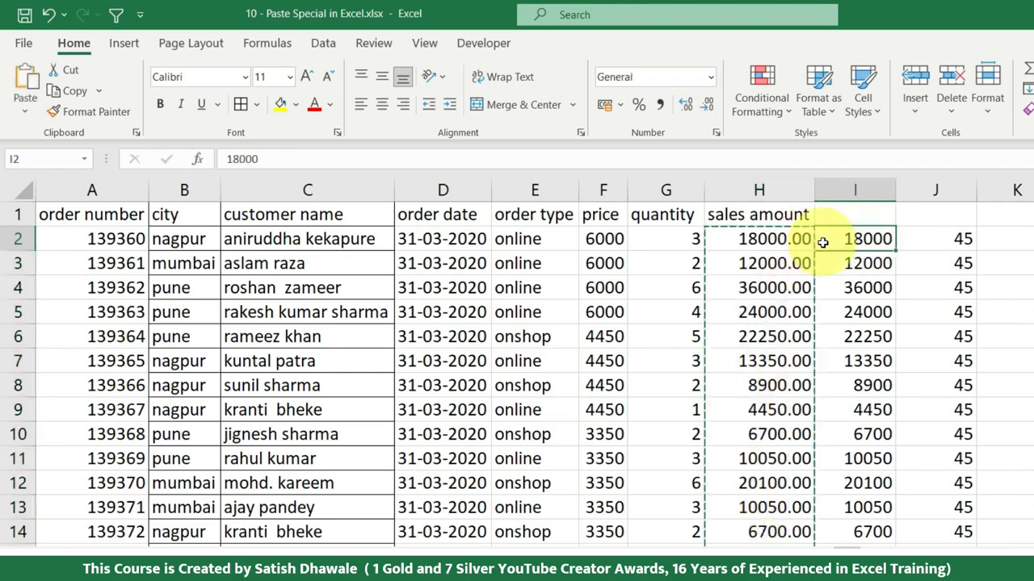
left_click(25, 105)
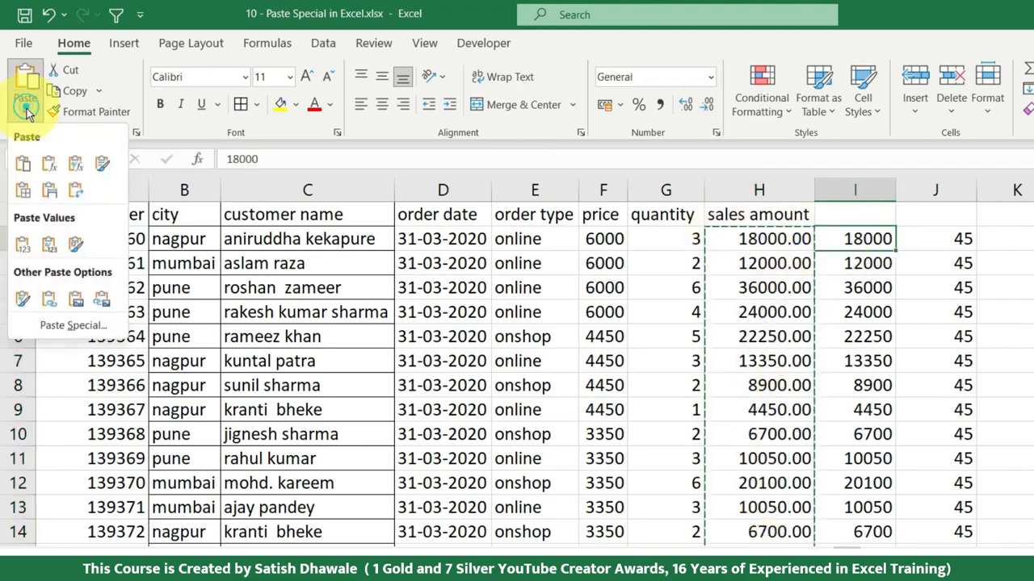
left_click(54, 251)
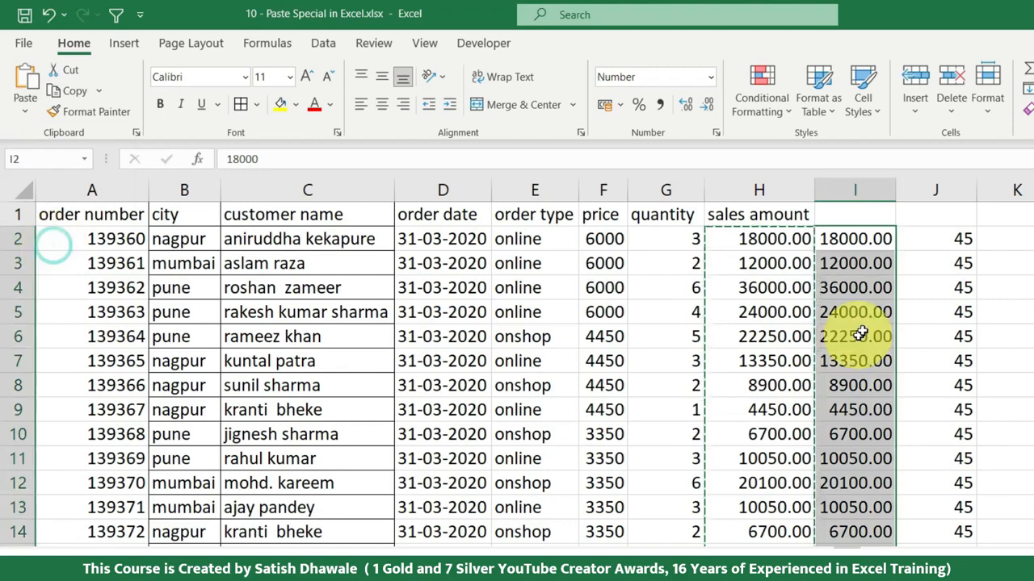
key("ctrl+z")
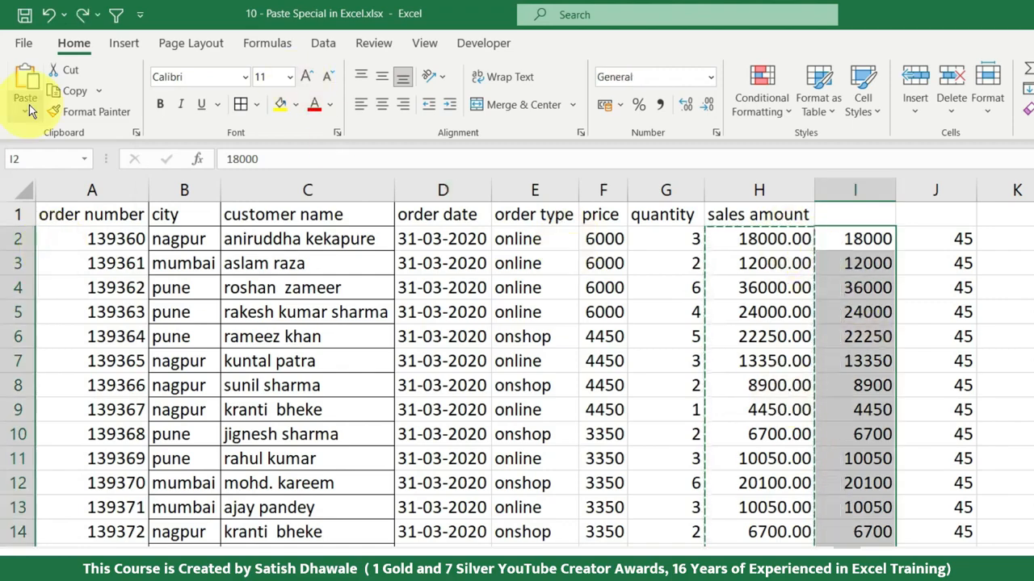
Step: Paste the copied sales amounts at I2 with Values & Number Formatting
left_click(25, 112)
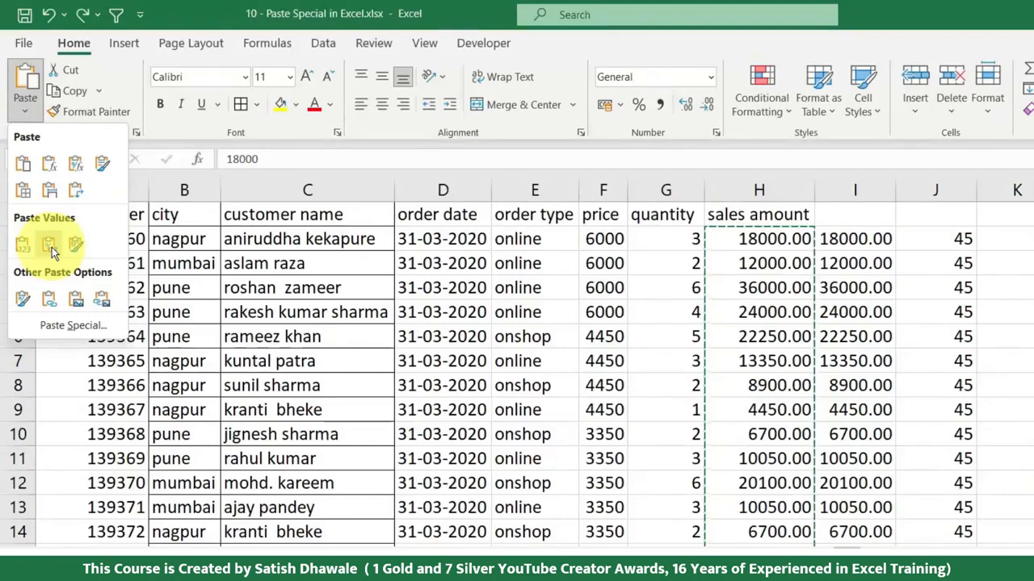
left_click(52, 247)
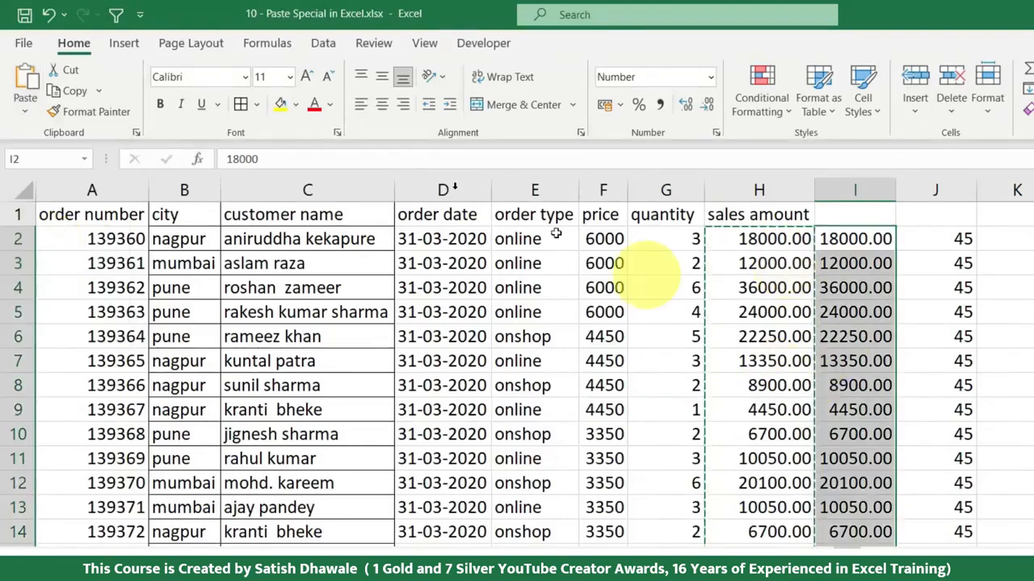
scroll(512, 485, "down", 3)
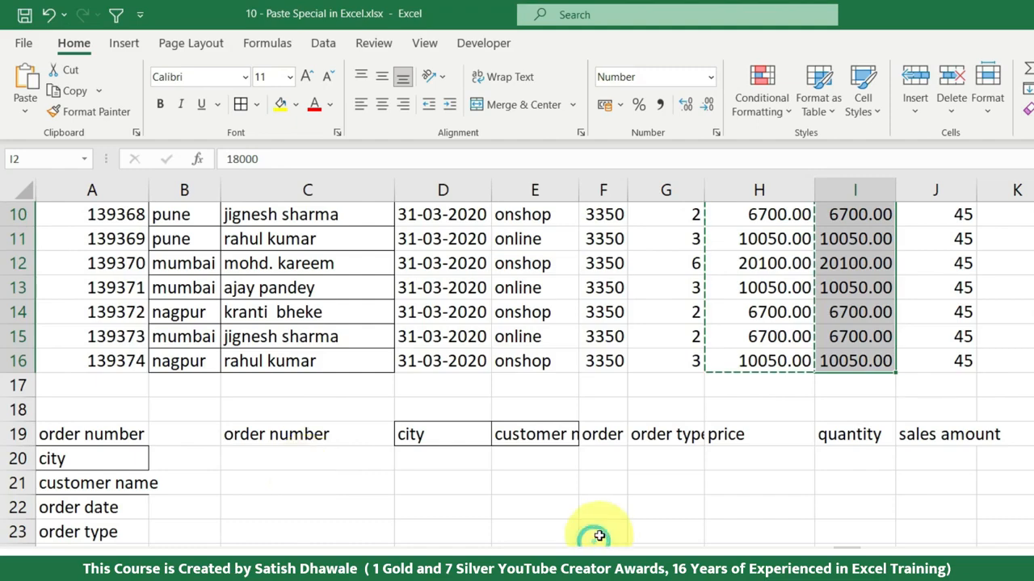
scroll(599, 537, "down", 3)
left_click(599, 535)
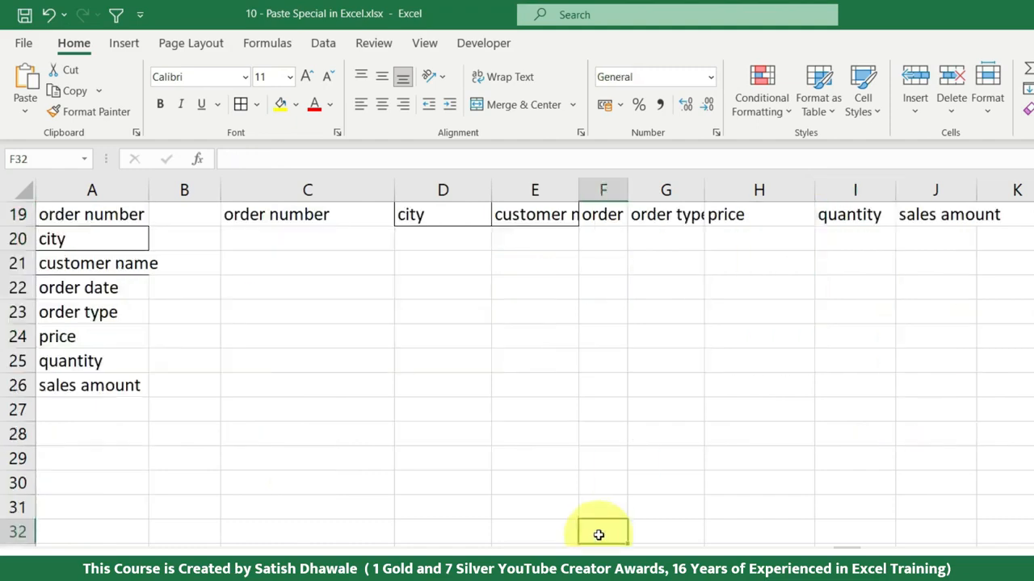
scroll(533, 428, "up", 2)
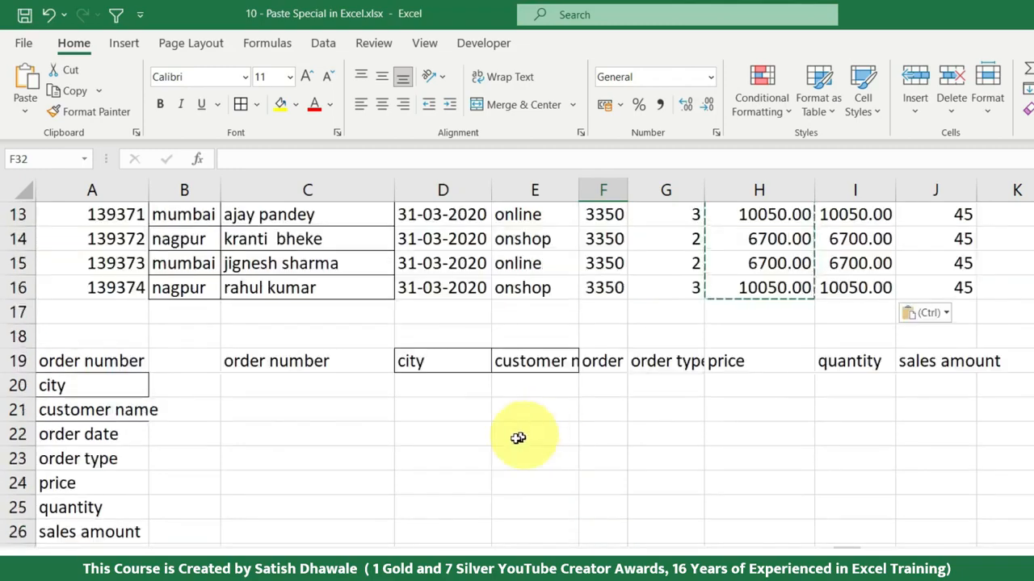
left_click(351, 451)
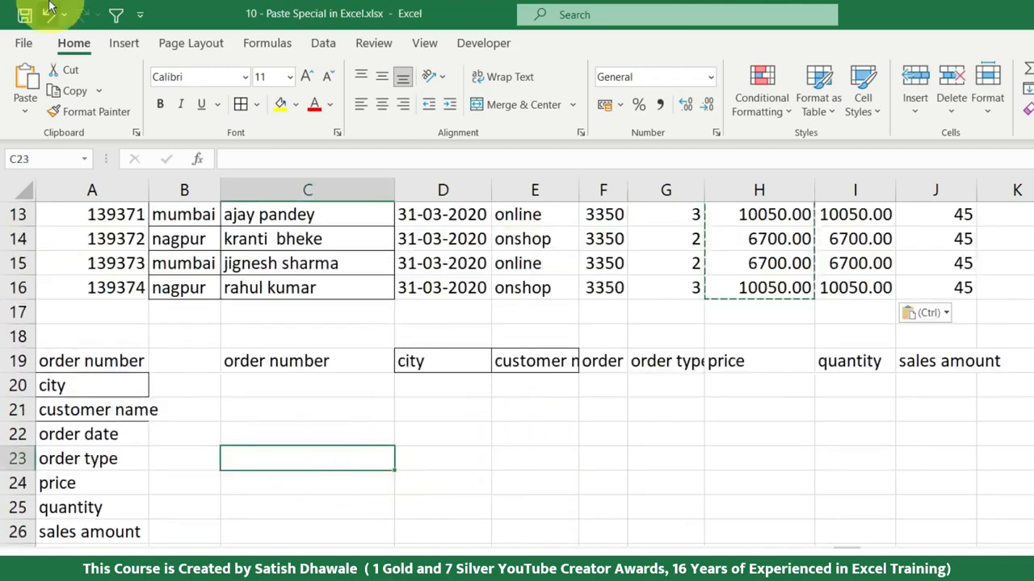
left_click(25, 98)
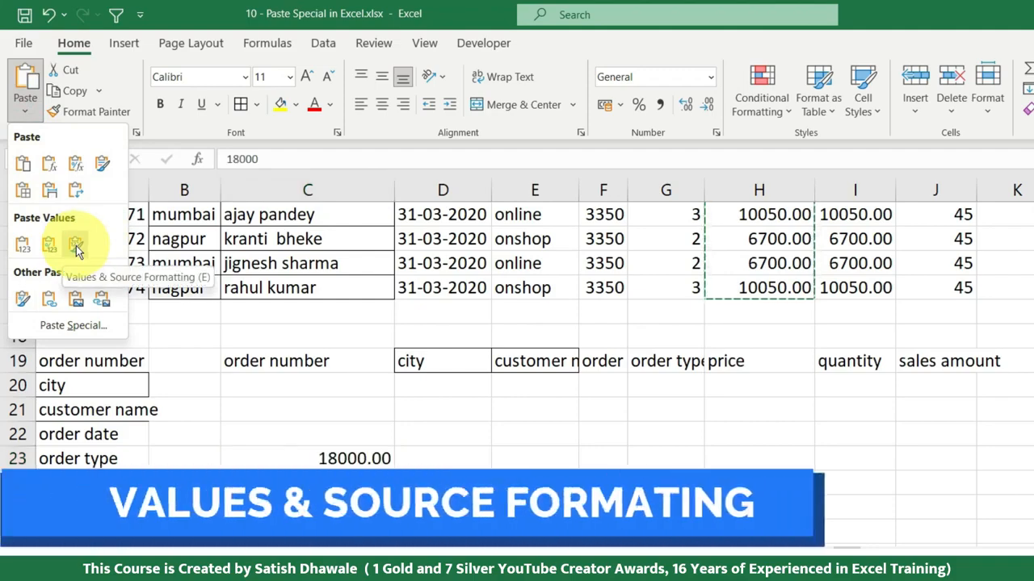
Step: Make the sales amounts in H2:H5 bold
scroll(856, 293, "up", 4)
left_click(773, 241)
left_click_drag(774, 241, 759, 312)
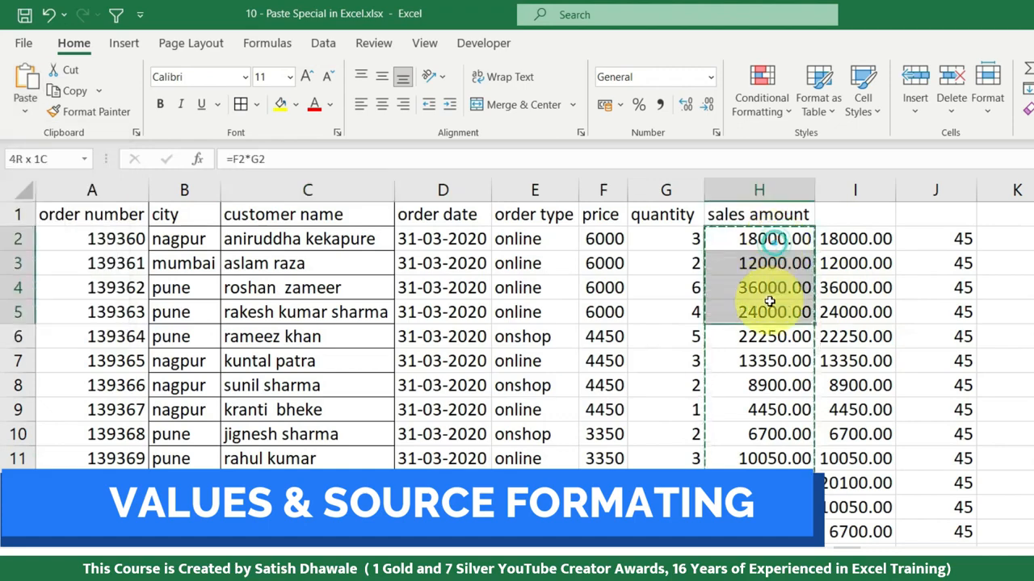
left_click(160, 107)
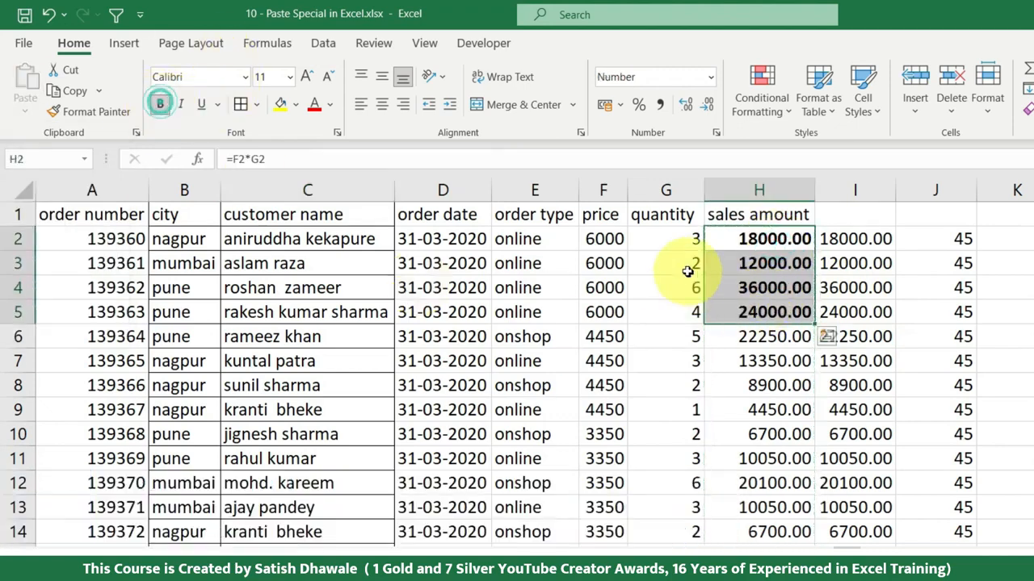
Step: Copy the sales amounts in H2:H16 and paste them at C22 with Values & Source Formatting
left_click_drag(759, 239, 759, 554)
key("ctrl+c")
scroll(731, 349, "down", 3)
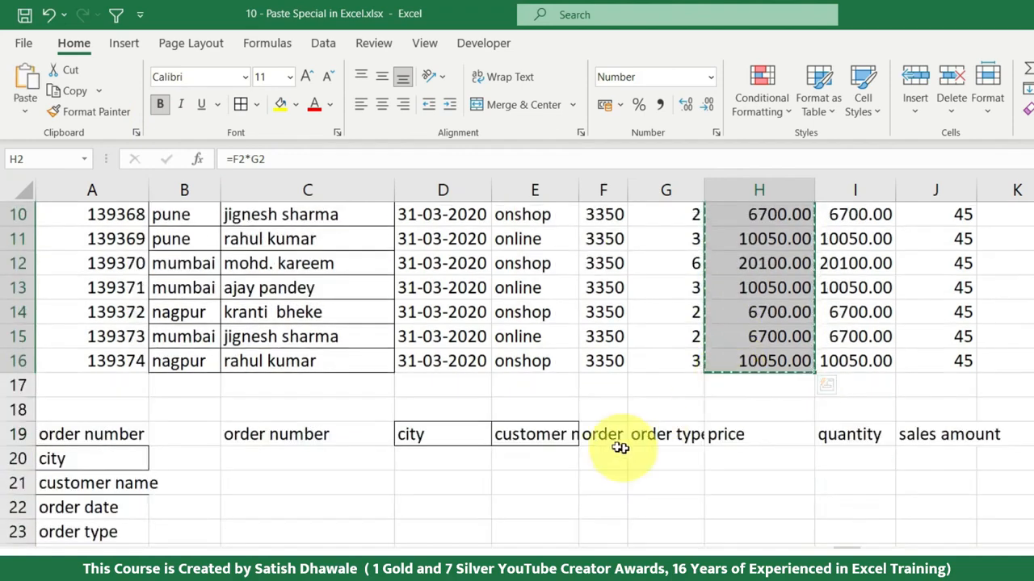
left_click(352, 506)
left_click(27, 110)
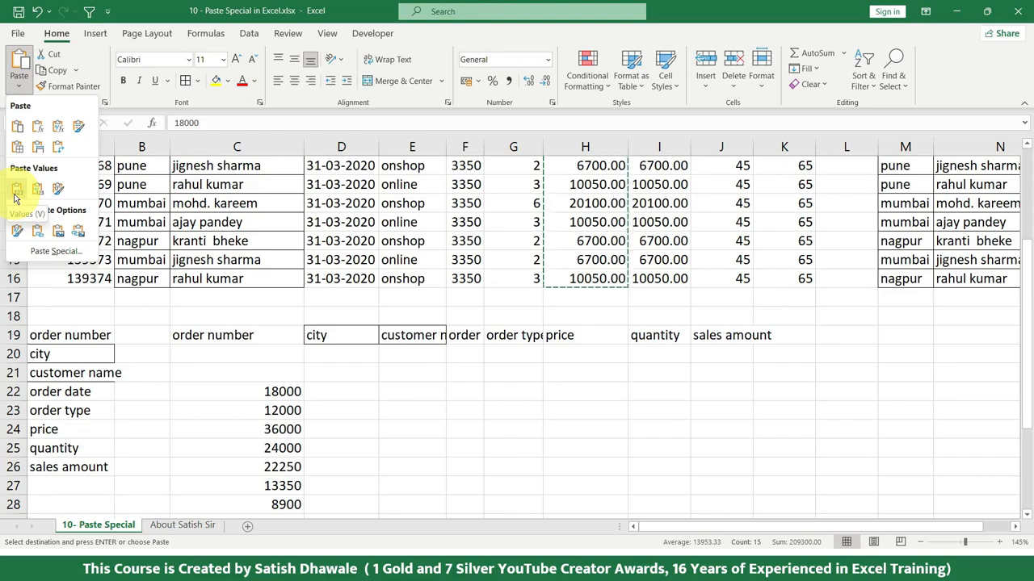
left_click(59, 194)
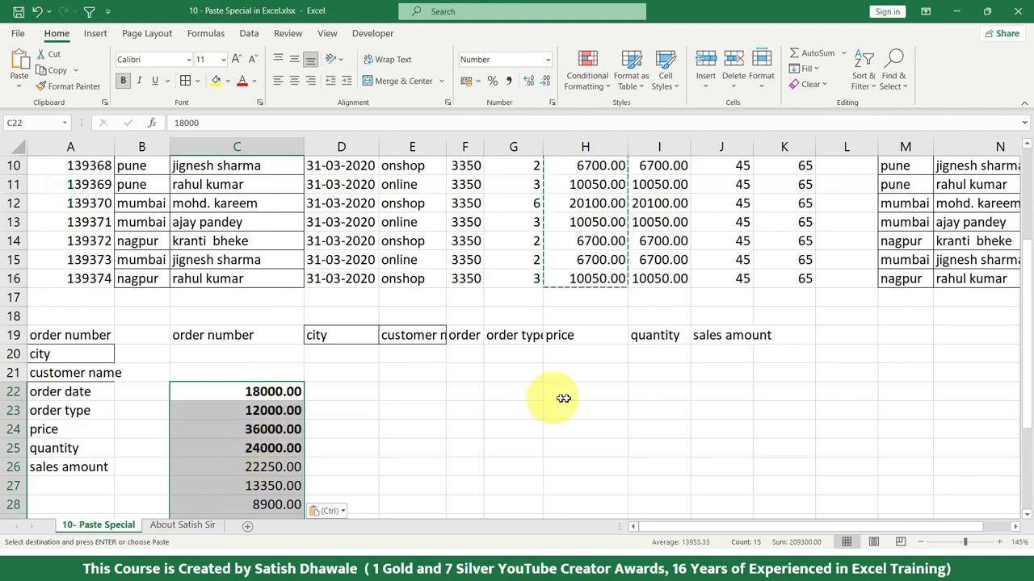
scroll(422, 401, "up", 3)
scroll(277, 347, "down", 4)
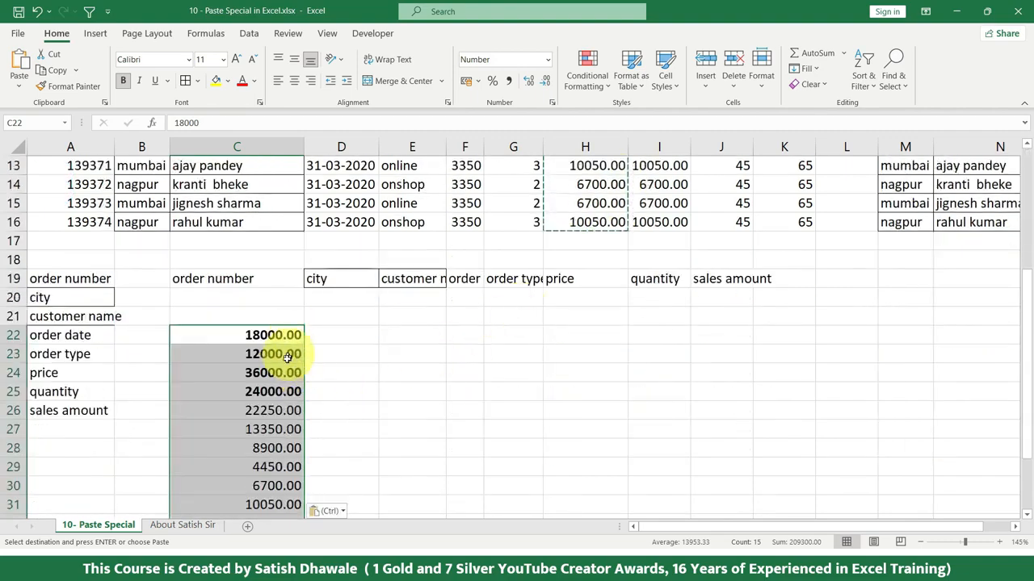
left_click(20, 85)
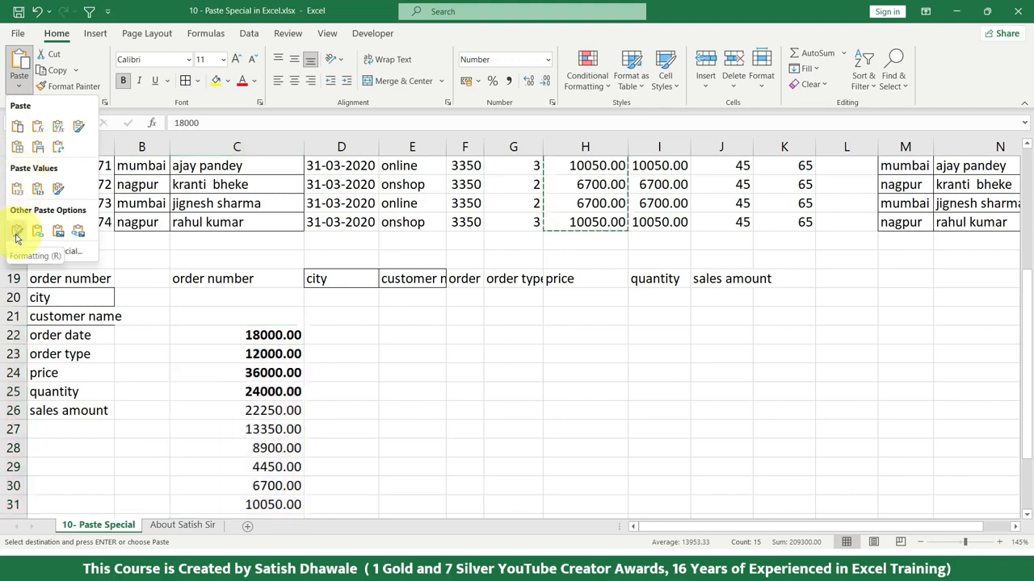
left_click(416, 334)
scroll(587, 238, "up", 4)
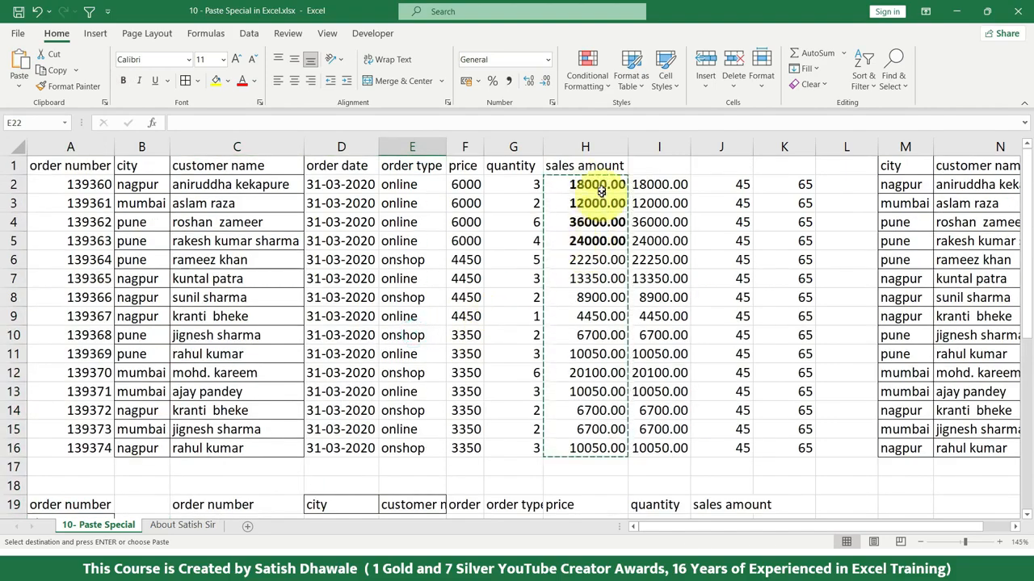
scroll(595, 387, "down", 4)
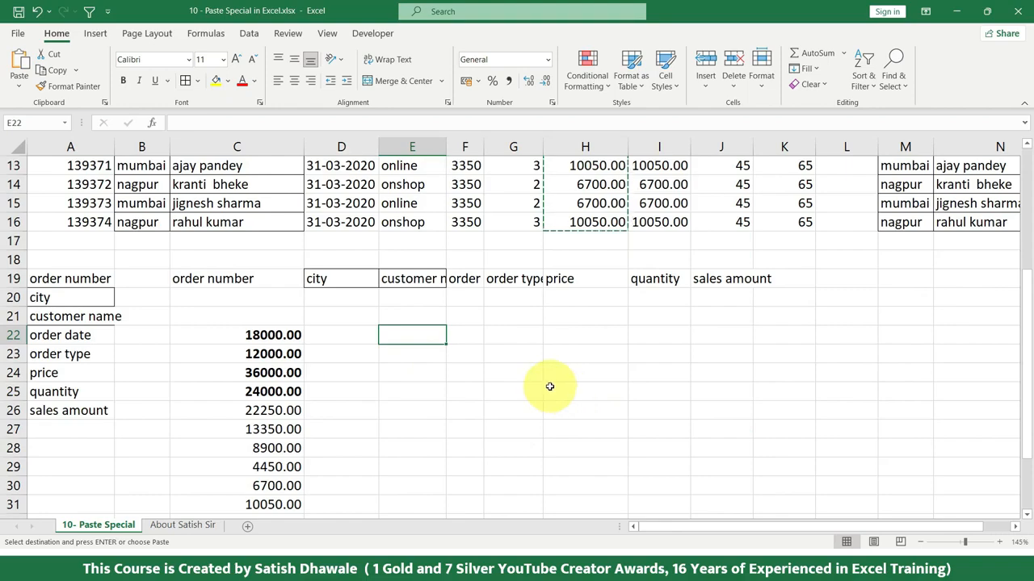
Step: Fill the sales amounts in H2:H5 with yellow
scroll(565, 266, "up", 4)
left_click_drag(597, 184, 598, 241)
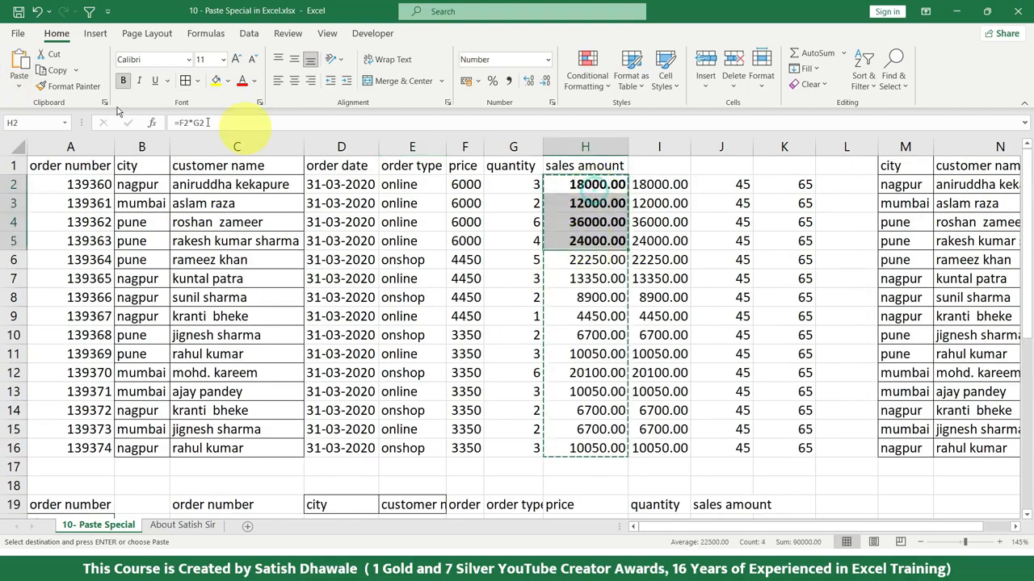
left_click(216, 81)
Step: Copy the sales amounts in H2:H16 and paste only their Formatting at E22
left_click_drag(597, 185, 587, 448)
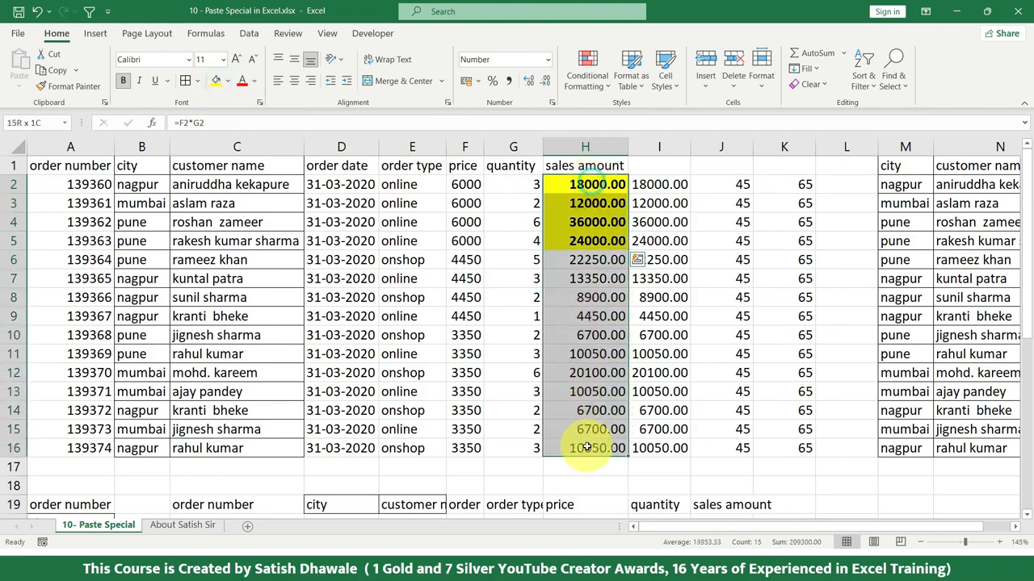
left_click(56, 70)
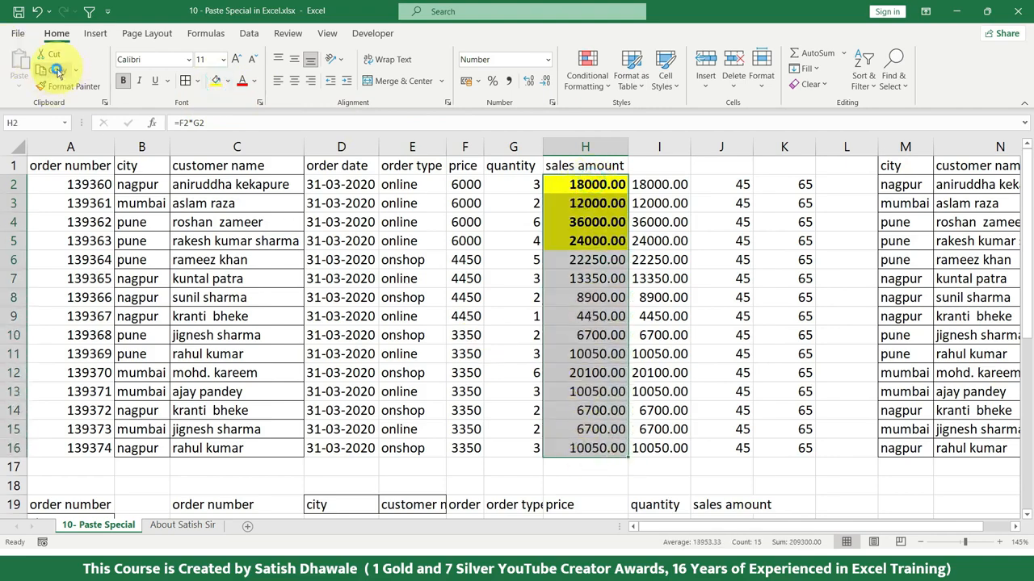
scroll(529, 314, "down", 5)
left_click(407, 281)
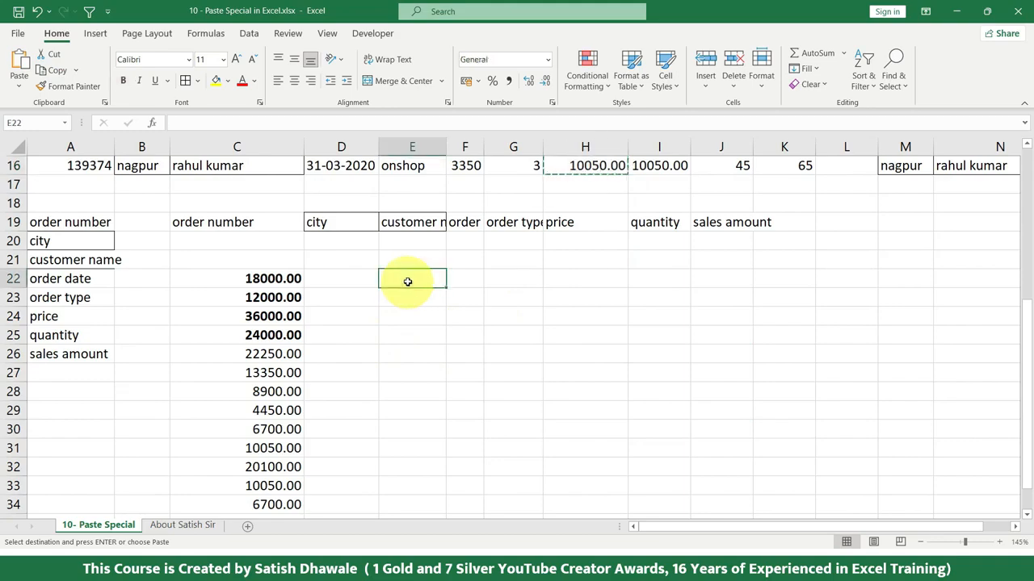
left_click(20, 86)
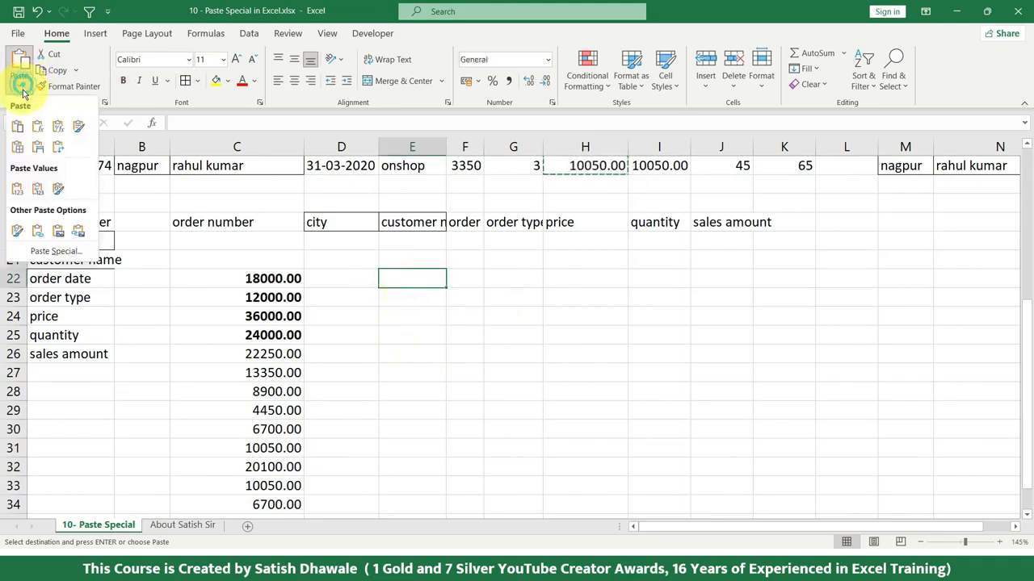
left_click(18, 232)
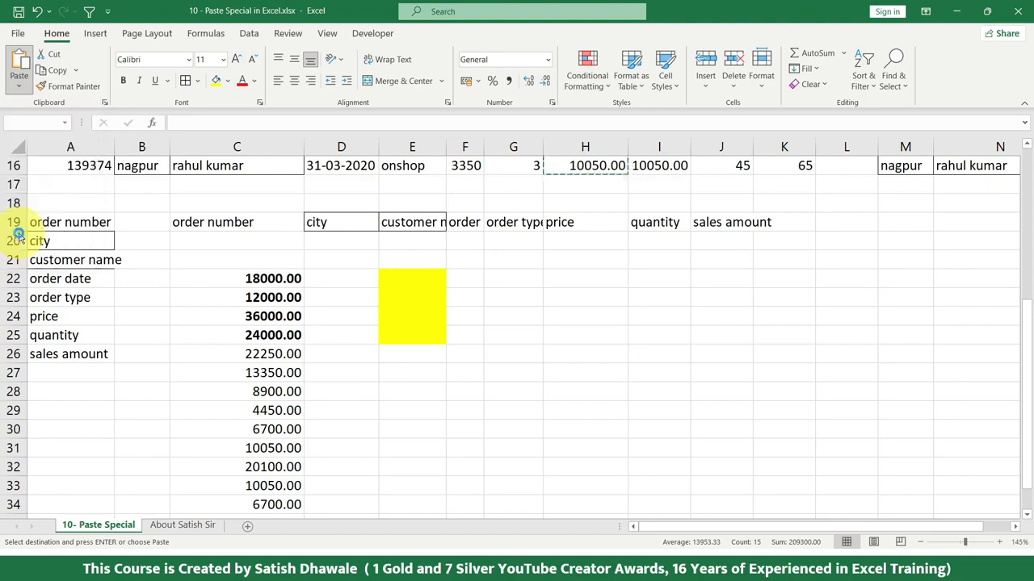
Step: Enter 45, 32, 65, 32, 65 and 32 in cells E22 to E27
left_click(418, 275)
type("45")
key("Return")
type("32")
key("Return")
type("65")
key("Return")
type("32")
key("Return")
type("65")
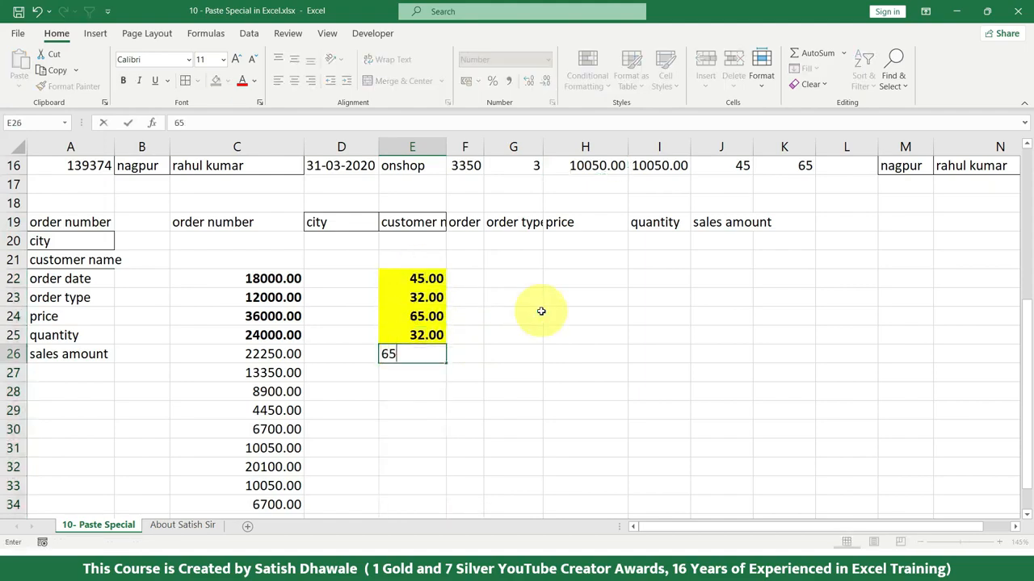
key("Return")
type("32")
key("Return")
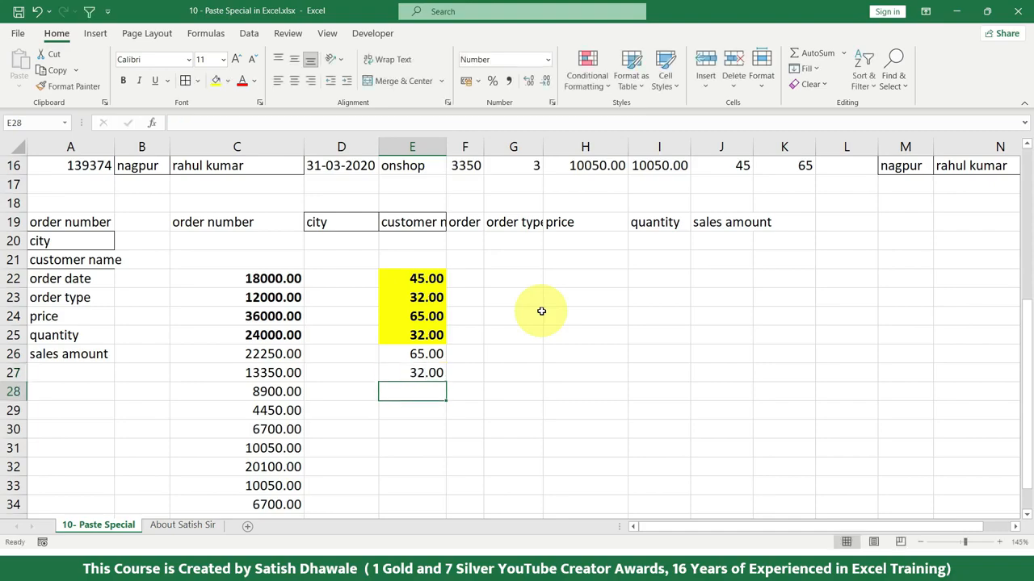
Step: Compare the formatting of the source cells H2:H5 with the pasted formatting in E22:E25
scroll(574, 300, "up", 4)
scroll(595, 198, "up", 1)
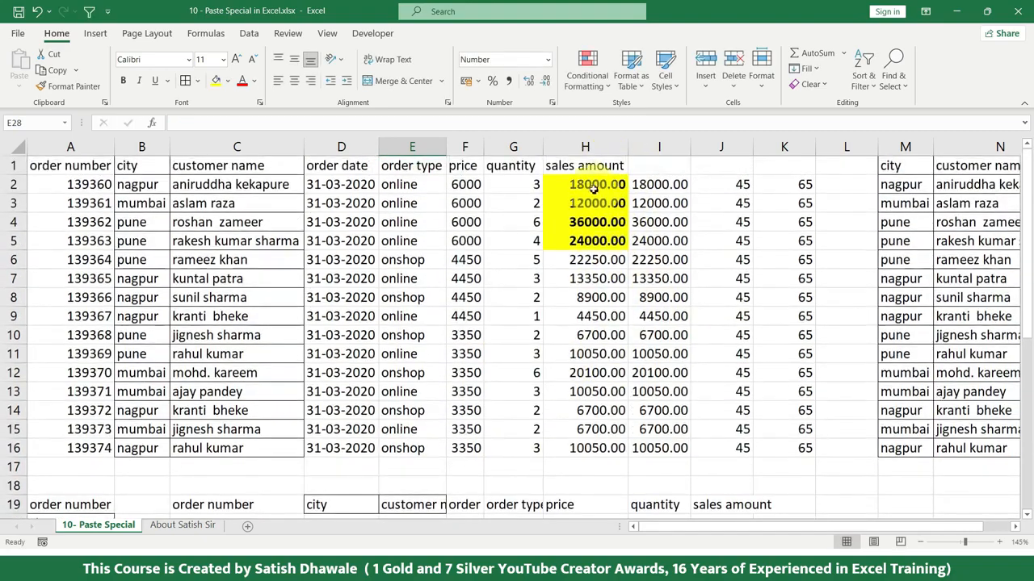
left_click_drag(585, 184, 585, 241)
scroll(581, 258, "down", 3)
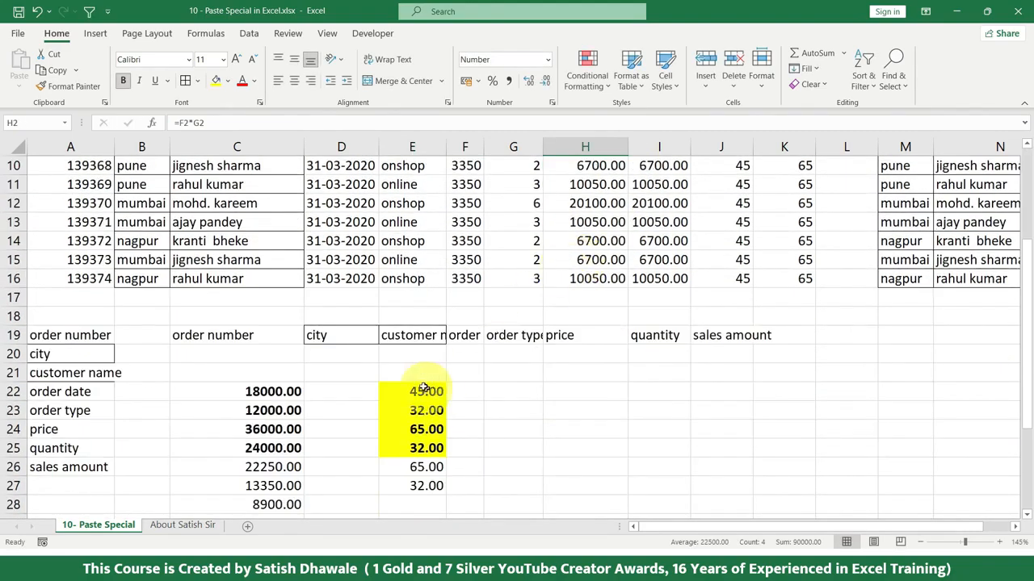
scroll(365, 504, "up", 3)
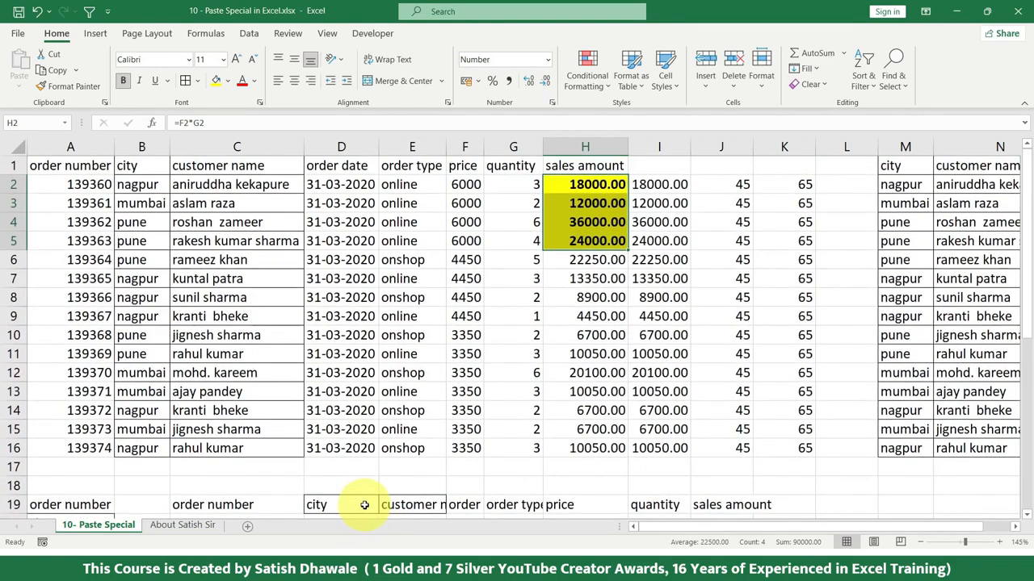
scroll(365, 504, "down", 2)
scroll(363, 504, "down", 1)
scroll(362, 504, "up", 3)
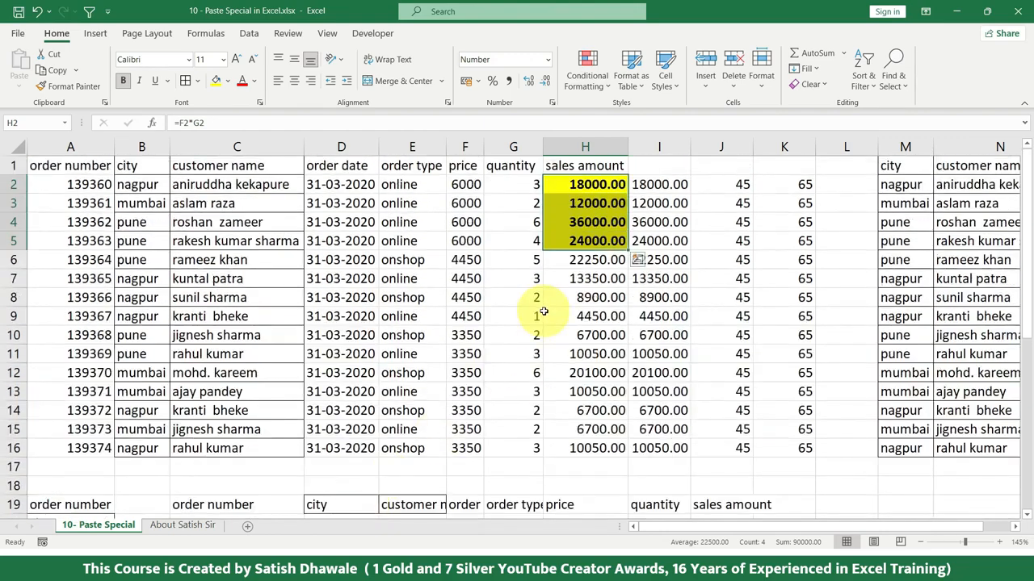
left_click_drag(581, 185, 575, 446)
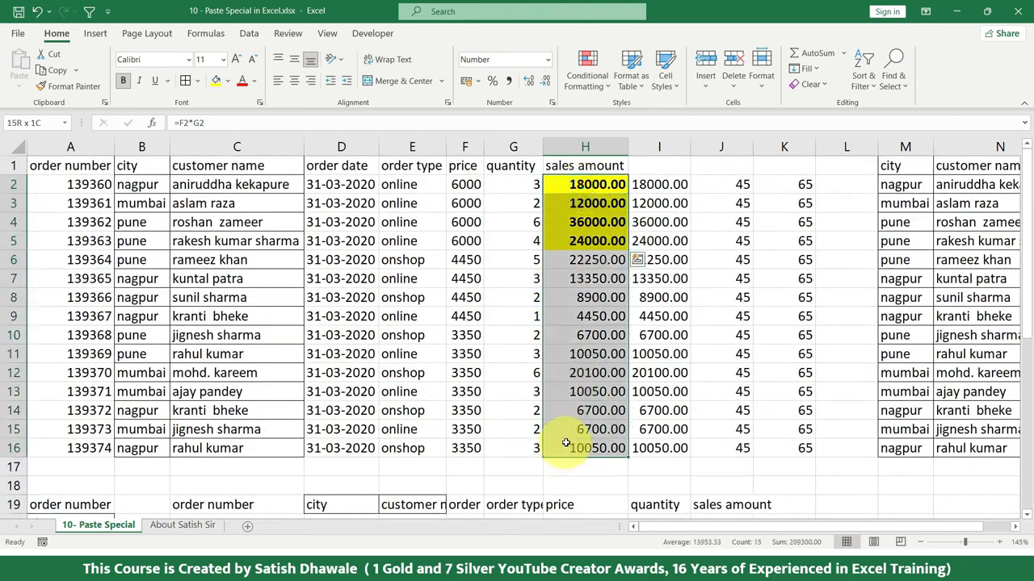
left_click(52, 70)
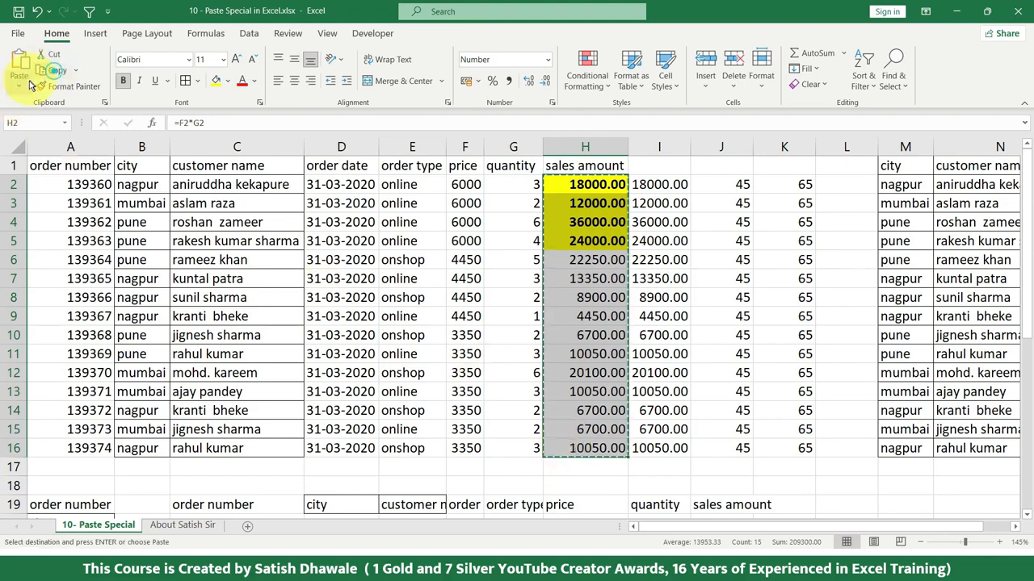
left_click(19, 84)
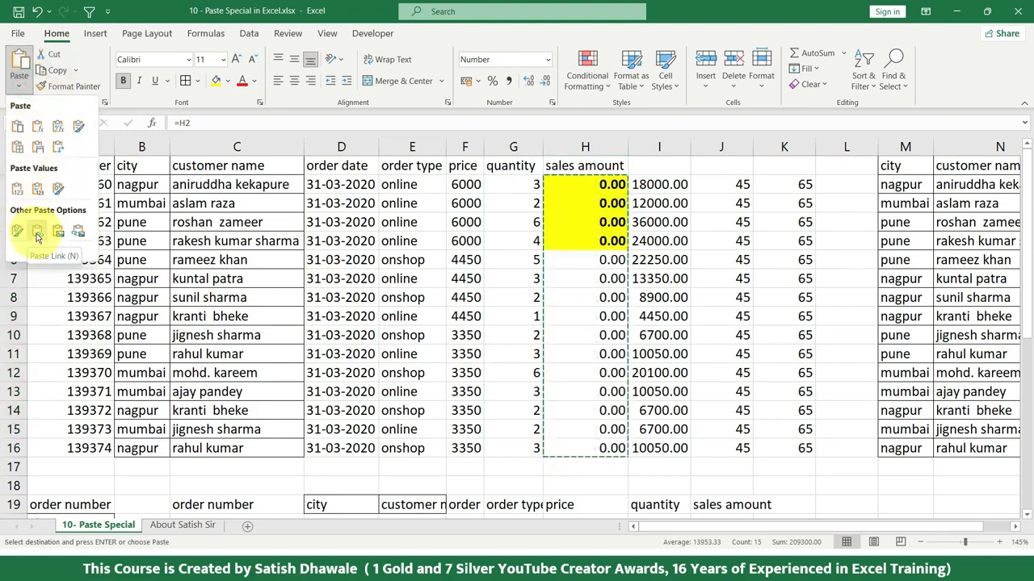
left_click(438, 332)
scroll(432, 325, "down", 3)
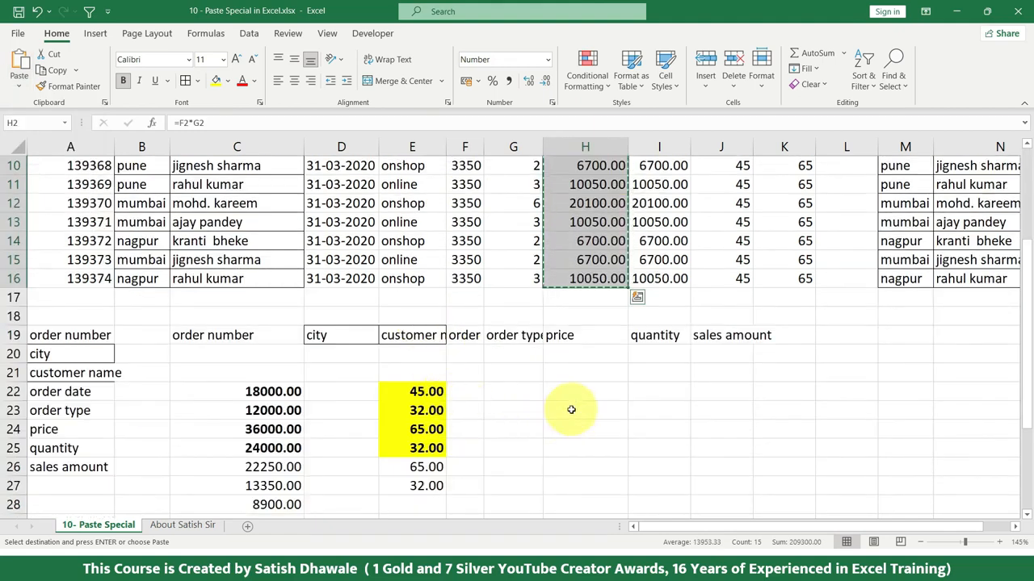
scroll(571, 405, "up", 3)
key("Escape")
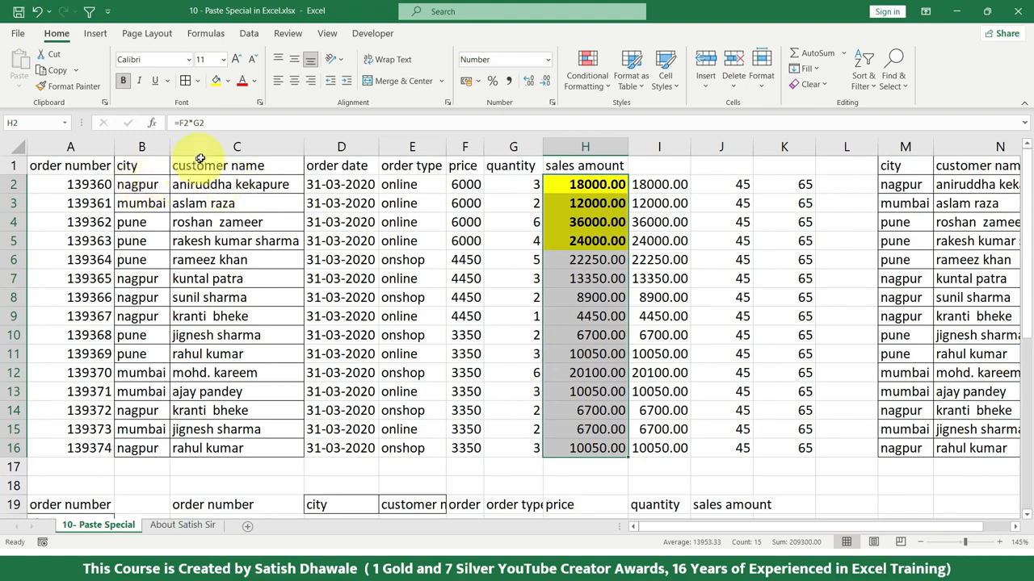
Step: Clear the contents of J2:K16
left_click_drag(724, 184, 805, 448)
key("Delete")
left_click(767, 186)
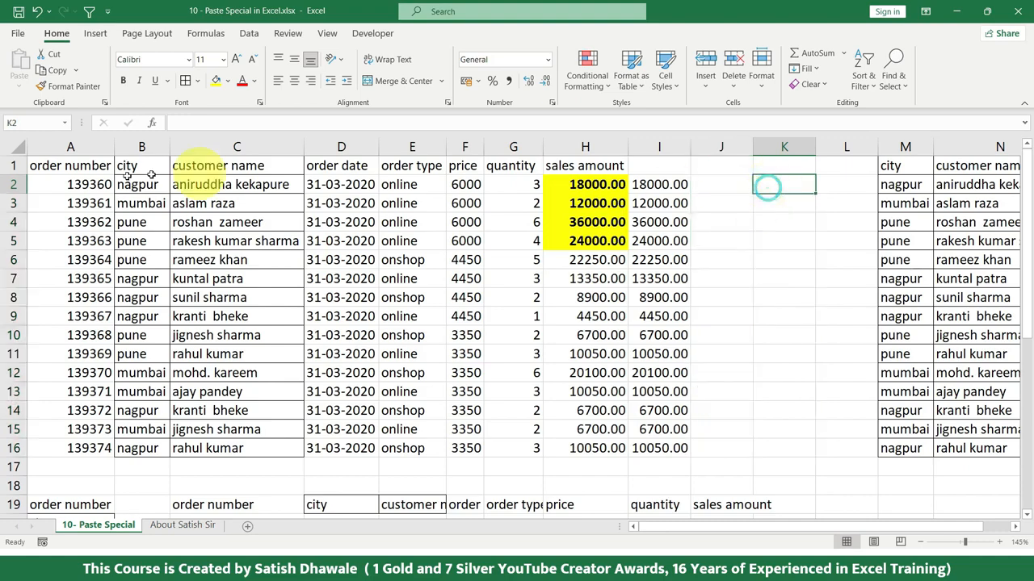
Step: Copy the city column B1:B16 and paste it as a link starting at K1
left_click_drag(139, 167, 129, 436)
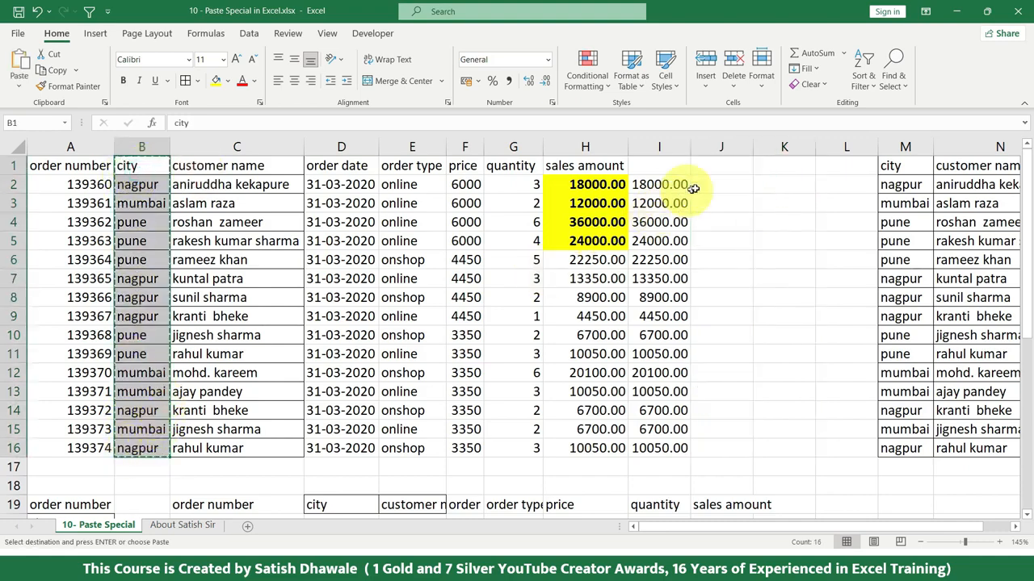
left_click(767, 166)
left_click(19, 79)
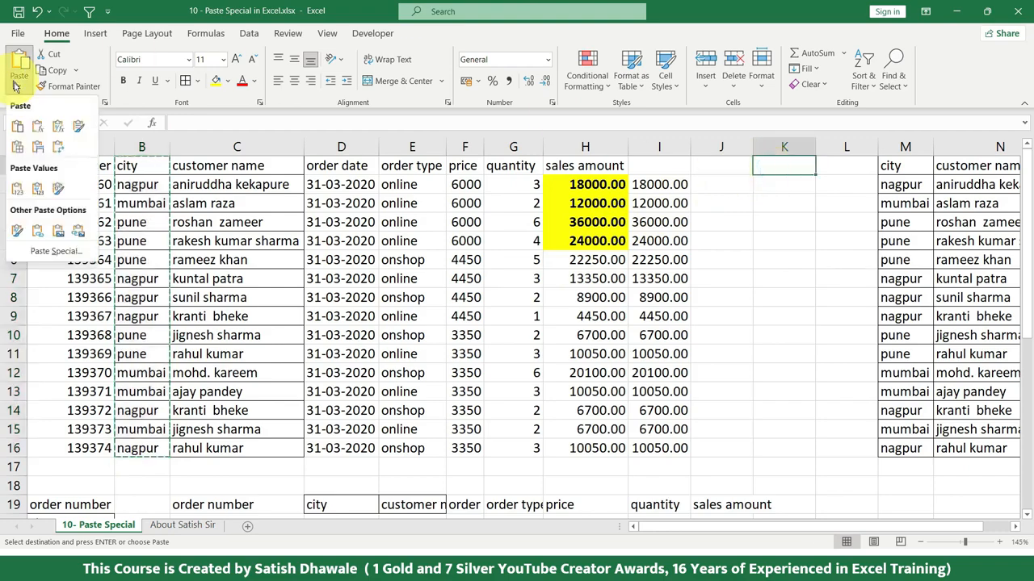
left_click(40, 235)
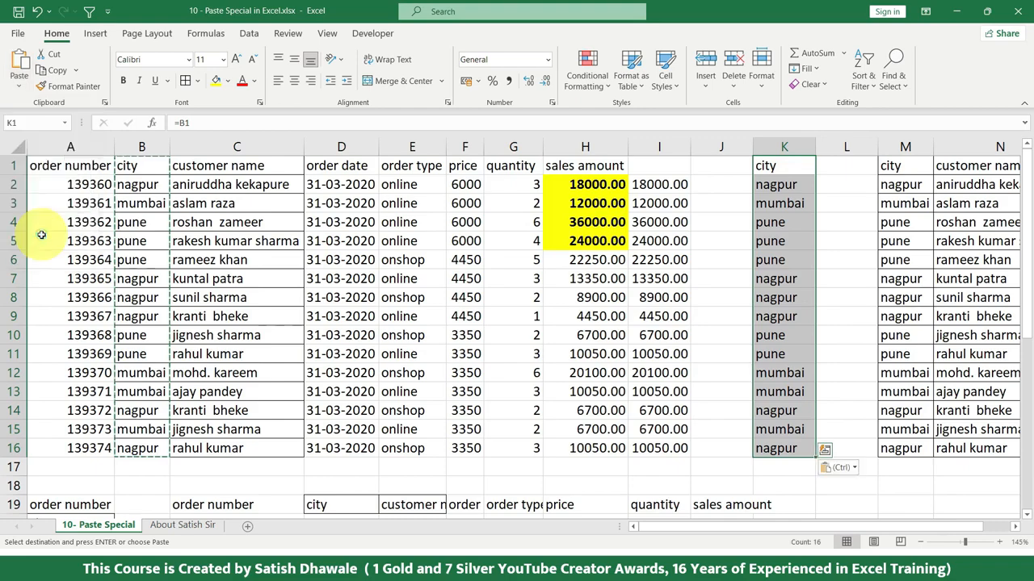
Step: Change the city in source cell B2 to Surat
left_click(148, 186)
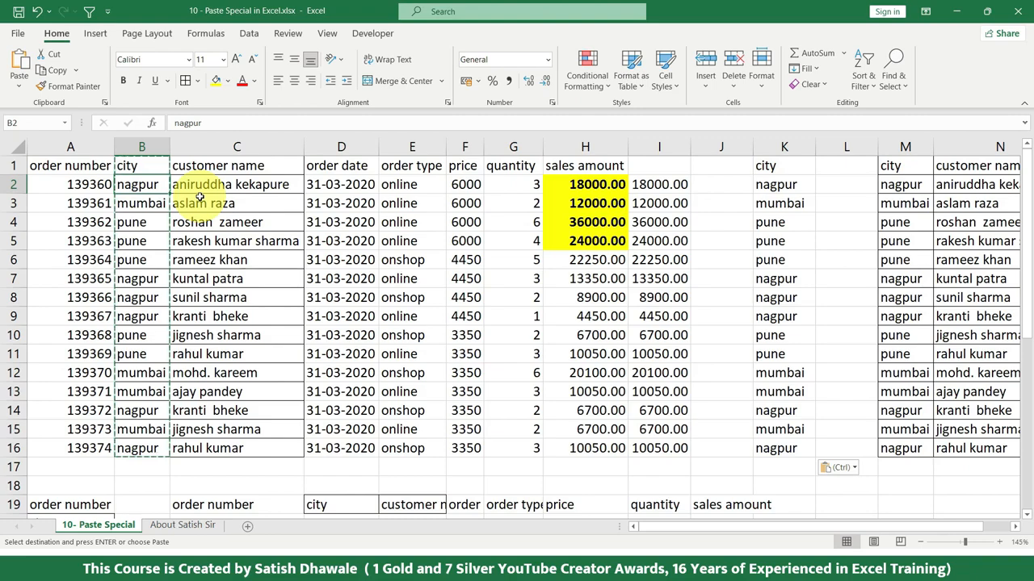
type("SU")
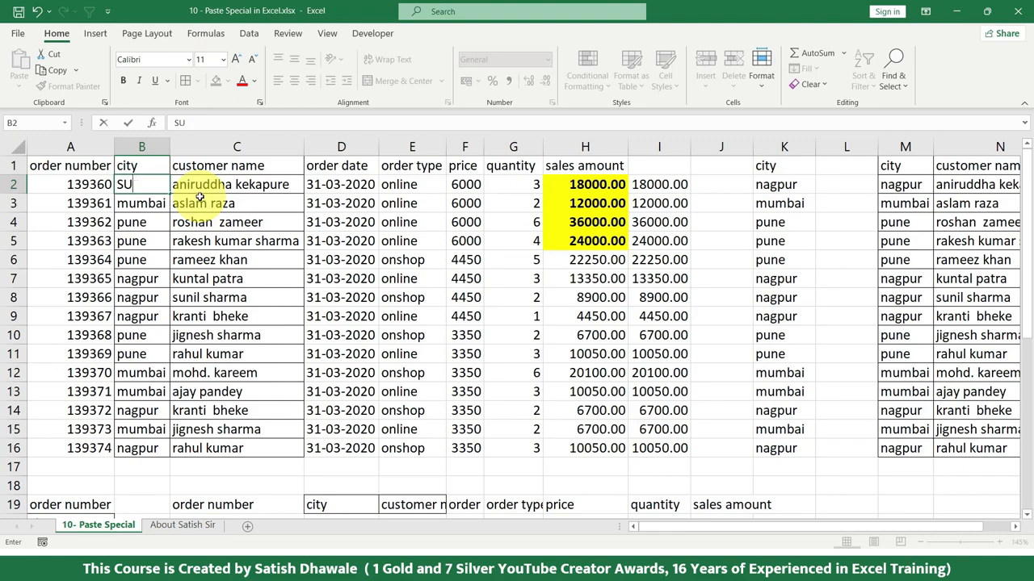
type("RAt")
key("Return")
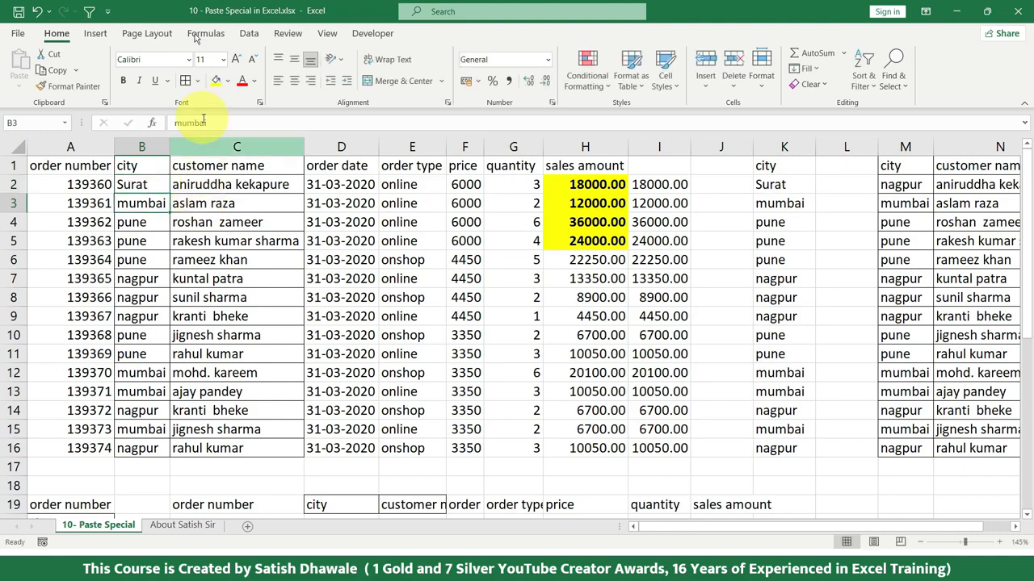
Step: Enter the formula =B1 in L1 and fill it down to L16
left_click_drag(139, 183, 139, 448)
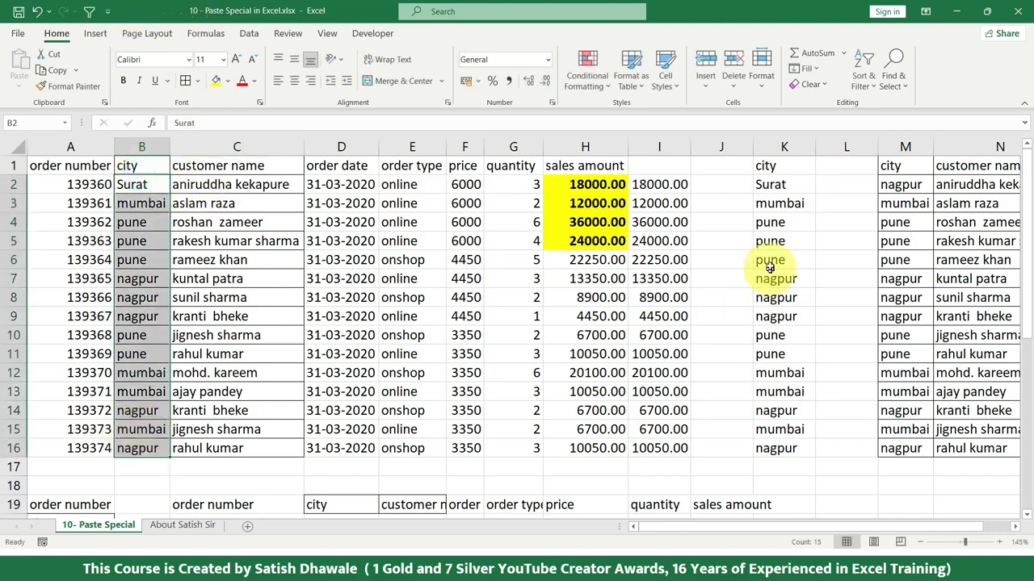
left_click_drag(773, 185, 841, 184)
left_click(842, 165)
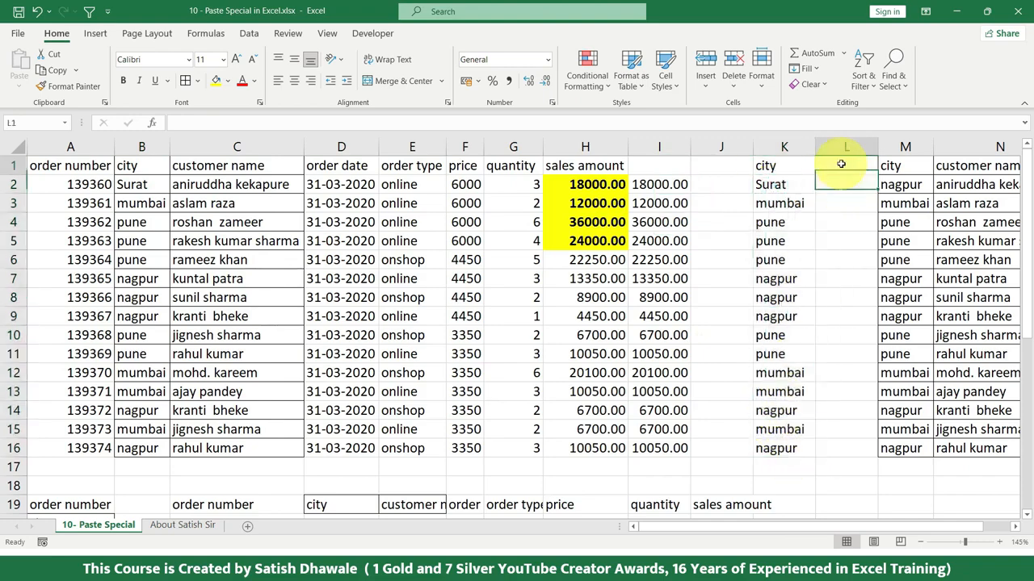
type("=")
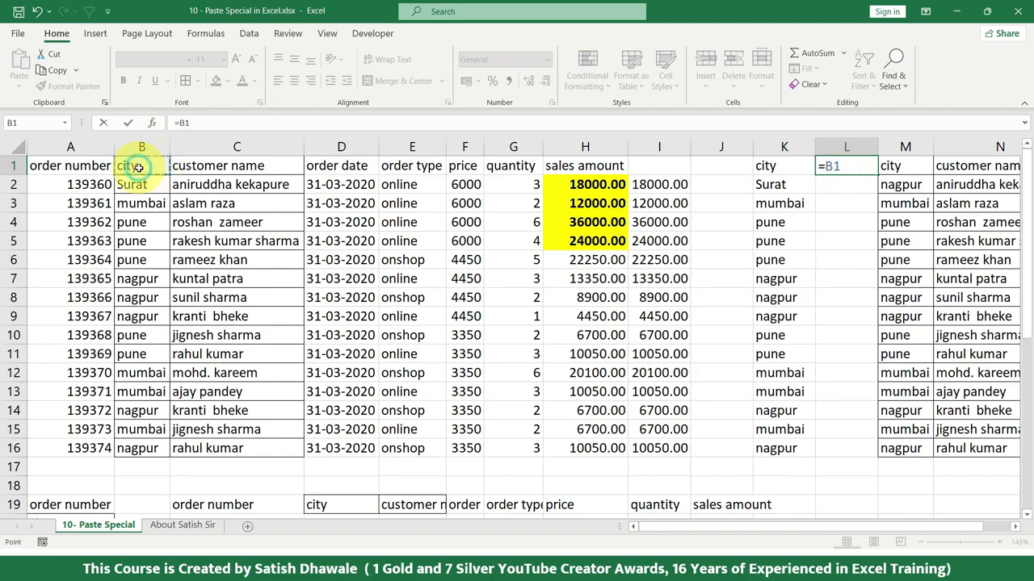
key("Return")
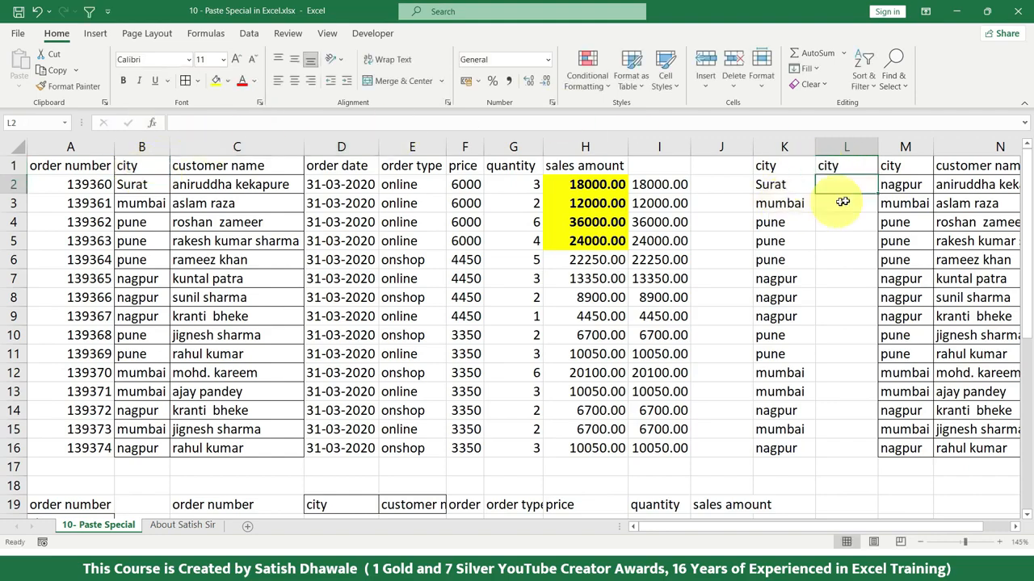
left_click(872, 168)
left_click(880, 176)
left_click(872, 170)
left_click_drag(877, 173, 853, 461)
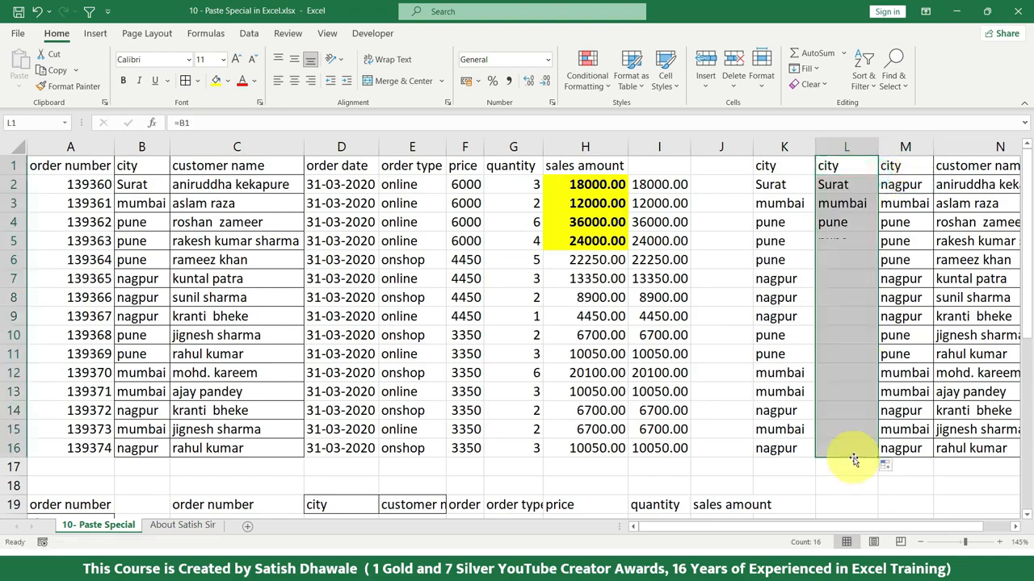
Step: Examine the link formulas in the first cells of column K, from K1 to K3
left_click(787, 171)
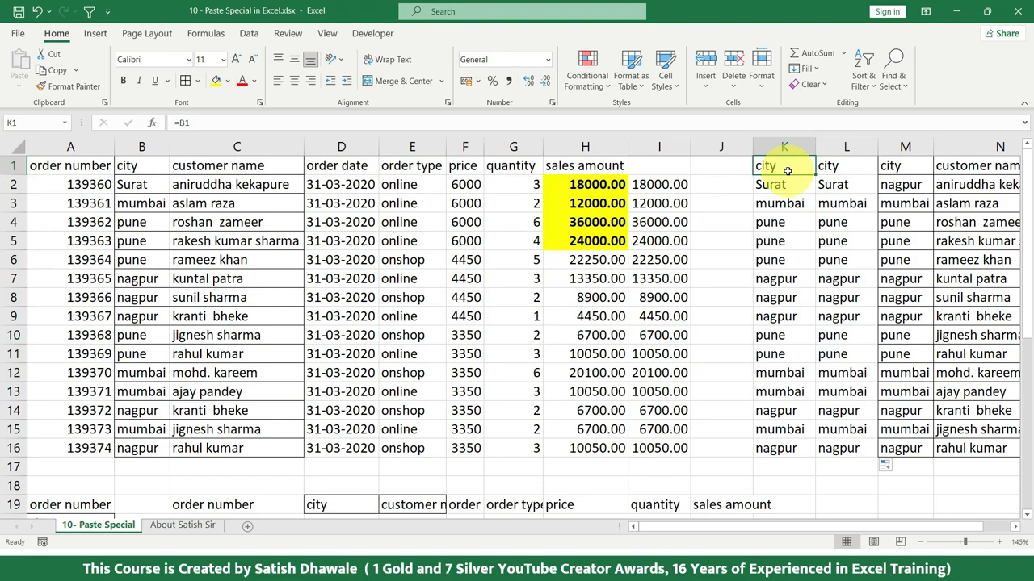
double_click(784, 165)
key("Return")
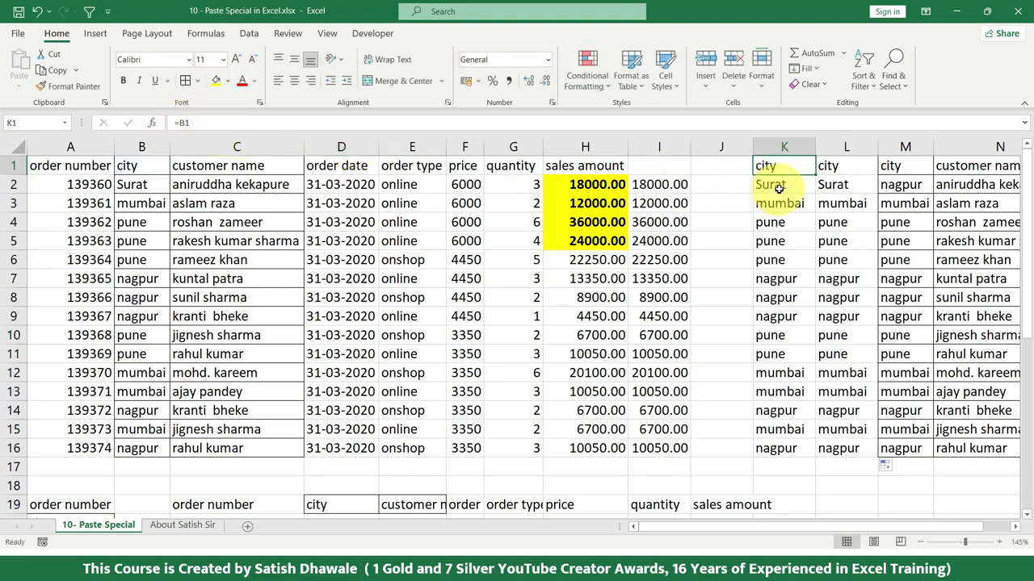
double_click(780, 186)
key("Escape")
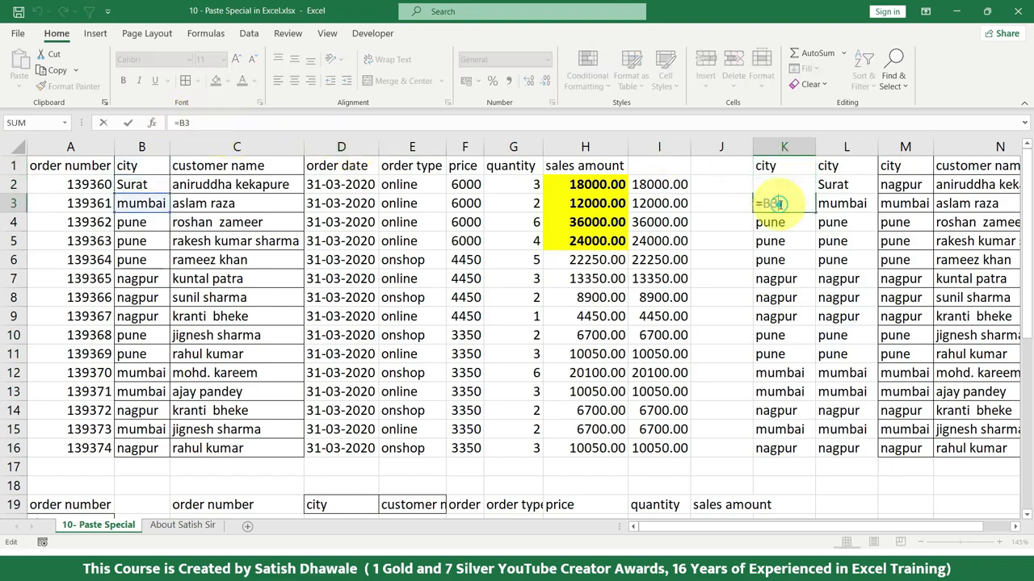
Step: Clear the contents of L1:L17
left_click(848, 188)
left_click_drag(848, 166, 836, 459)
key("Delete")
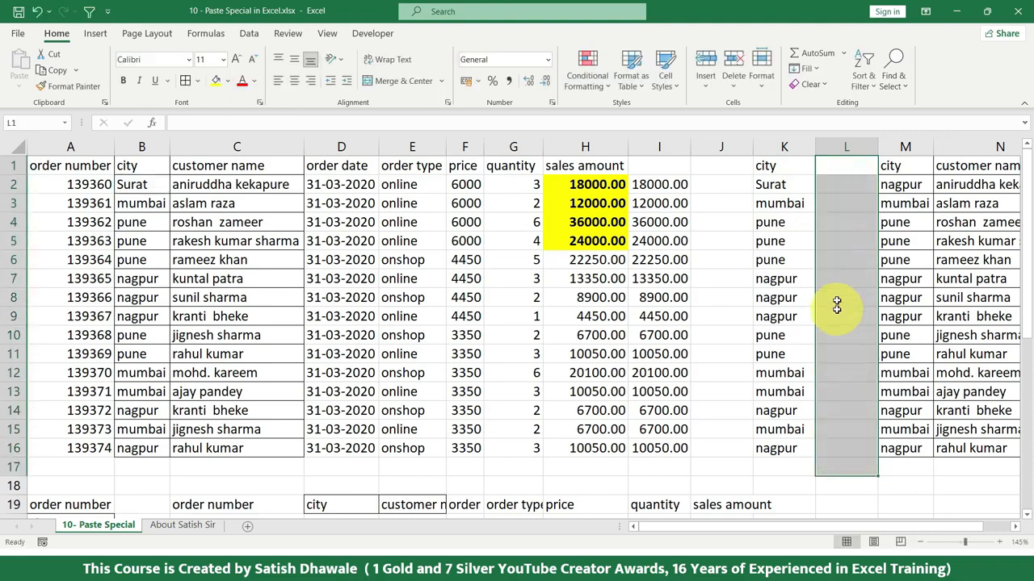
Step: Link L1 to the city header again with =B1 and fill the formula down to L17
left_click(852, 168)
type("=")
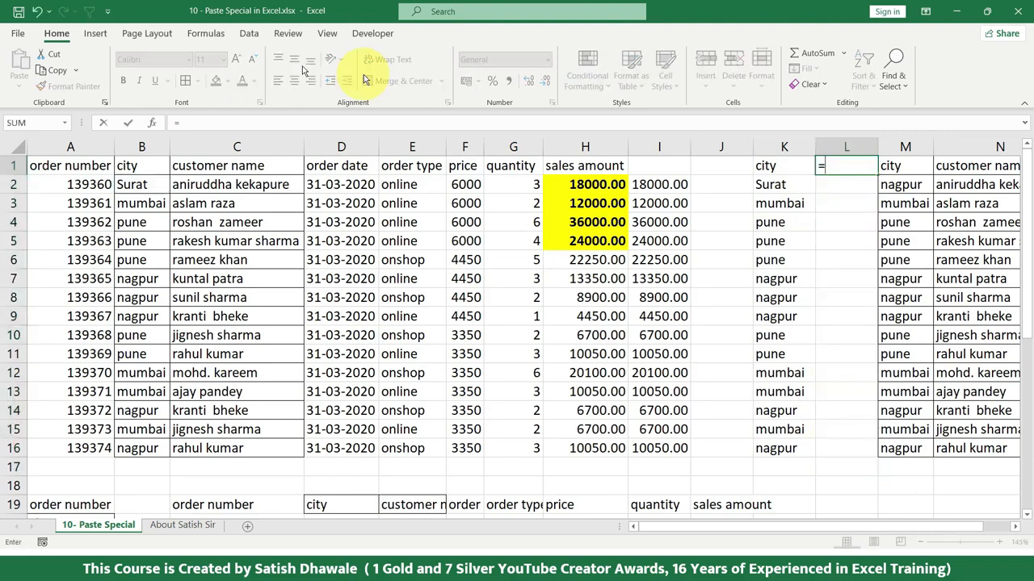
left_click(129, 170)
key("ctrl+Return")
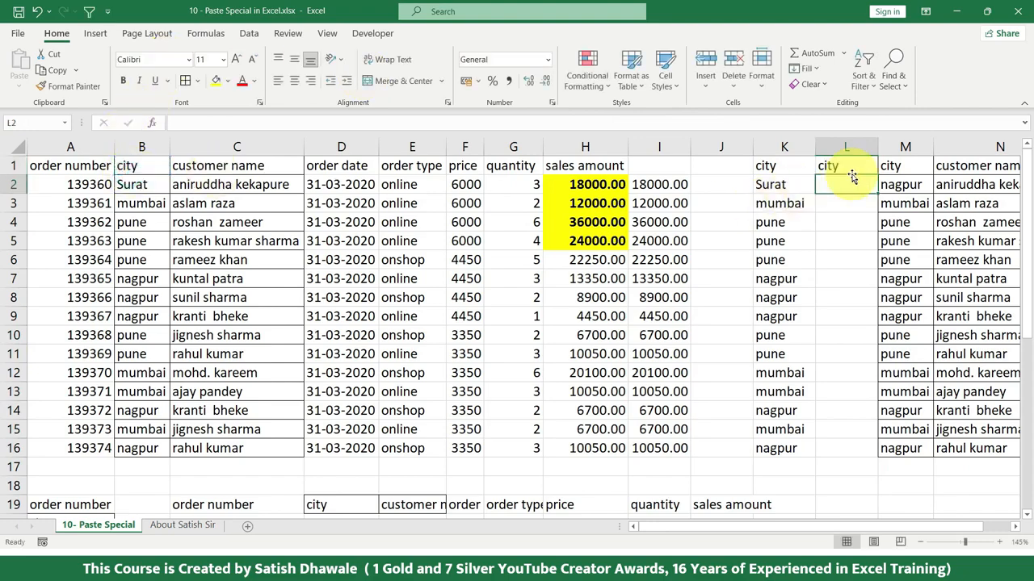
left_click_drag(876, 176, 858, 465)
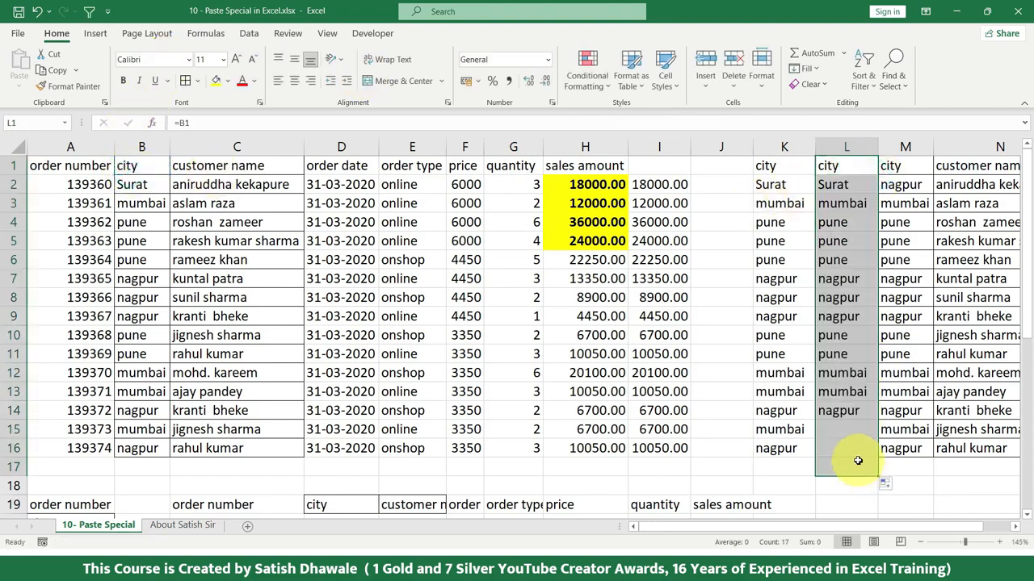
Step: Change the city in B3 to pune and check the linked cell L3
left_click(145, 202)
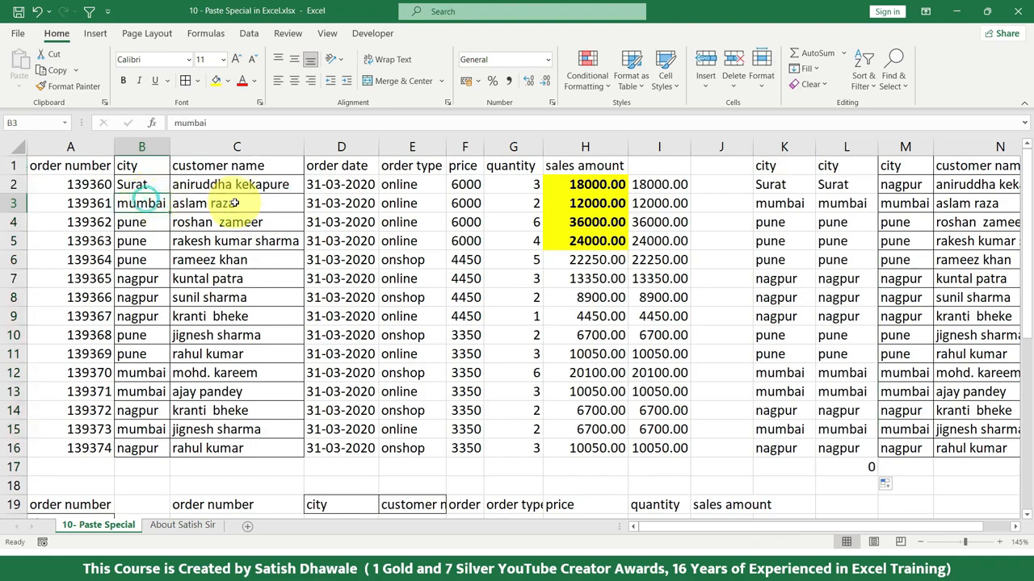
type("pune")
key("Return")
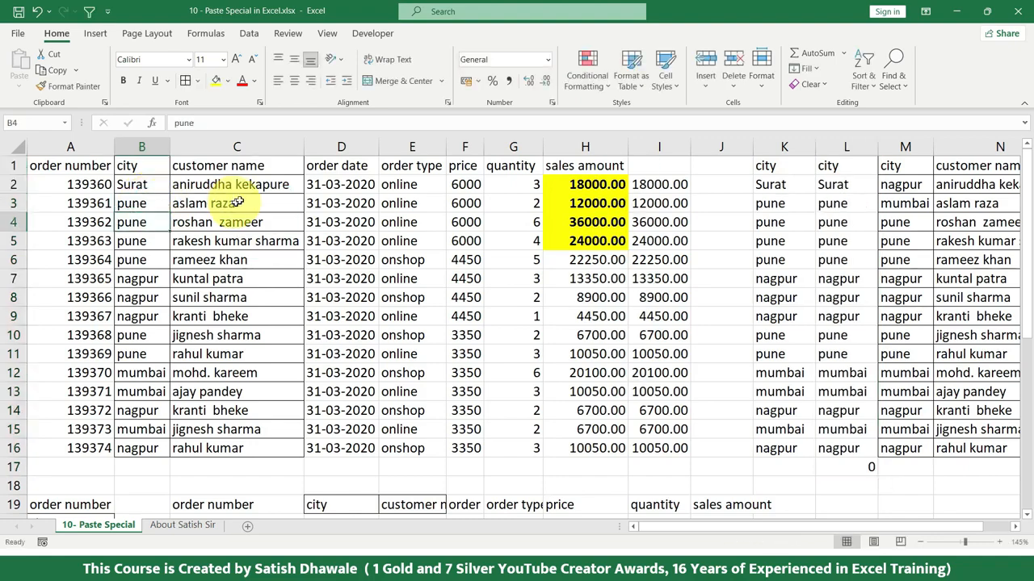
left_click(846, 204)
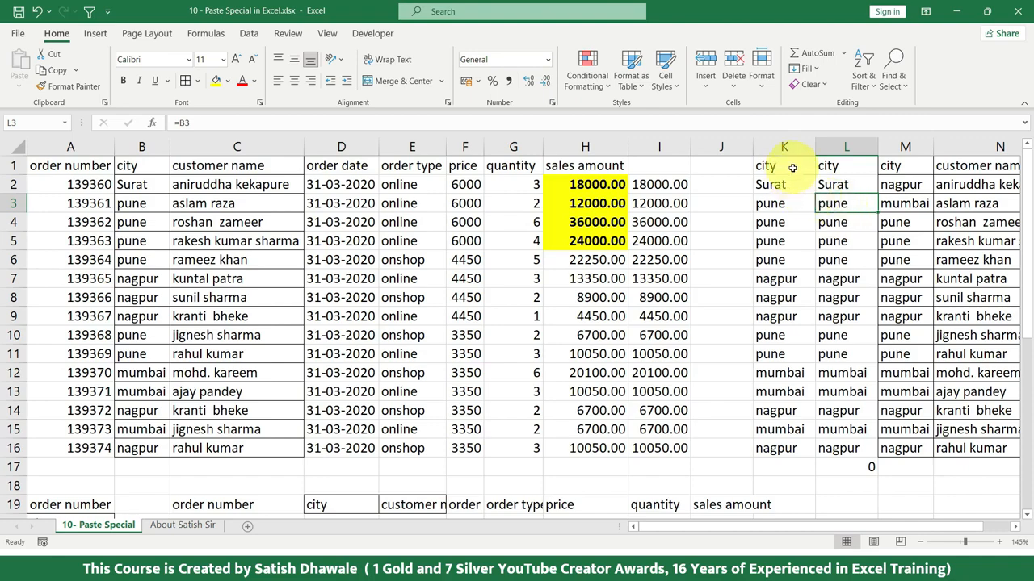
Step: Clear the linked city data in K1:L16
left_click_drag(817, 204, 830, 431)
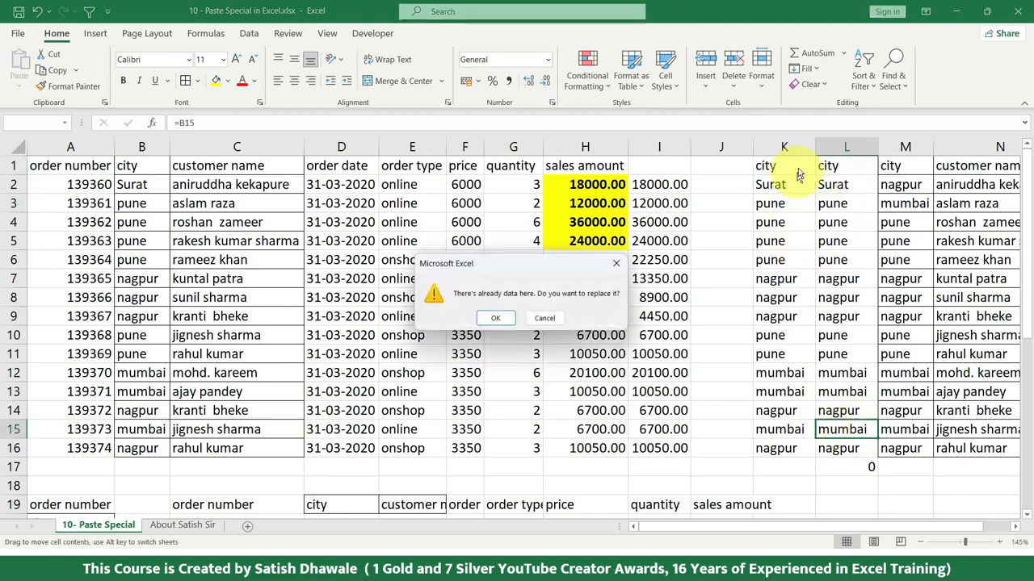
left_click(545, 318)
left_click(794, 170)
left_click_drag(793, 169, 835, 450)
key("Delete")
Step: Copy the customer name column C1:C16 and paste it as a Picture at K1
left_click_drag(237, 166, 235, 448)
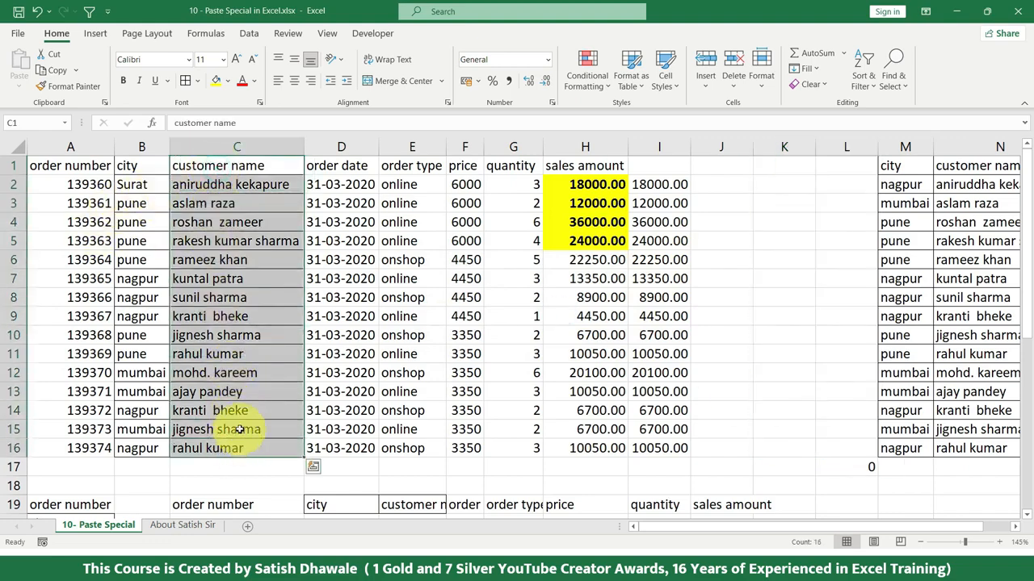
key("ctrl+c")
left_click(784, 166)
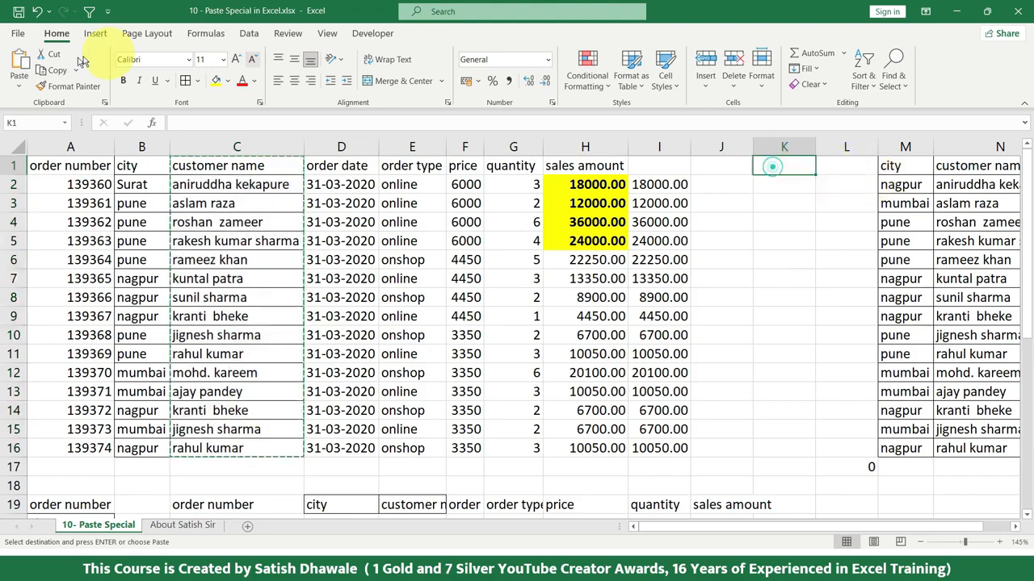
left_click(20, 83)
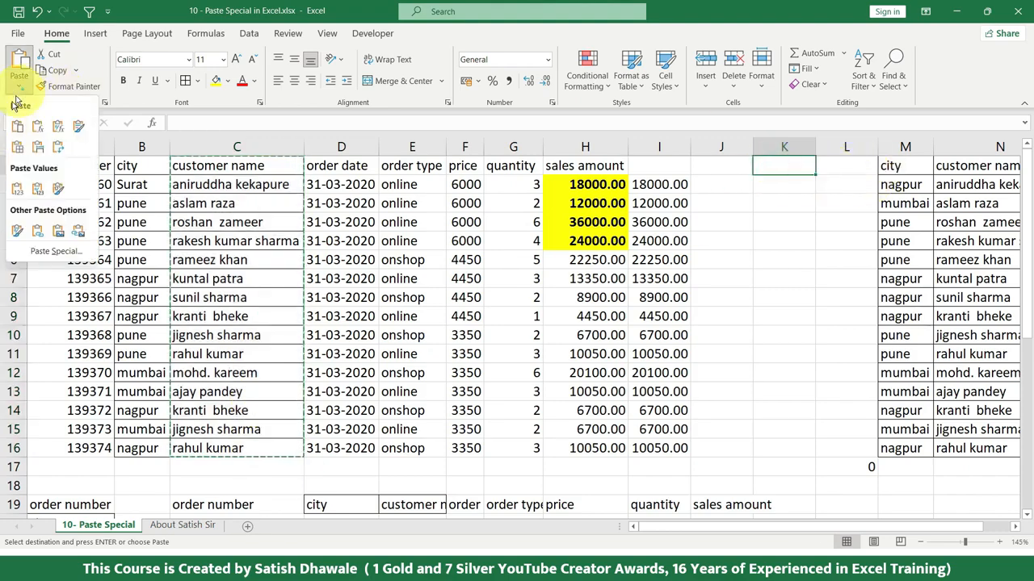
left_click(59, 234)
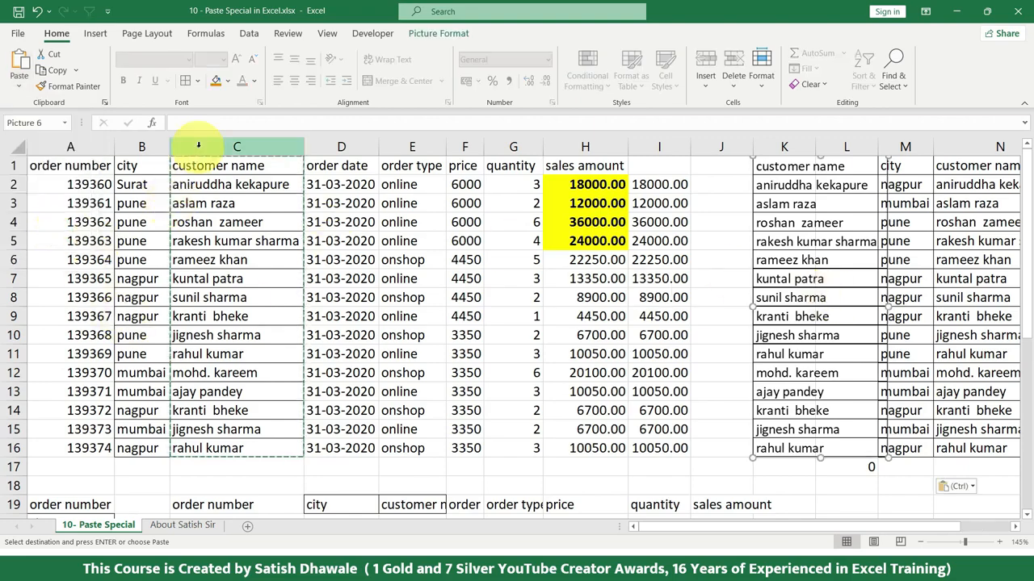
Step: Move the pasted picture of the customer name column across the sheet and delete it
left_click_drag(866, 458, 623, 473)
key("Delete")
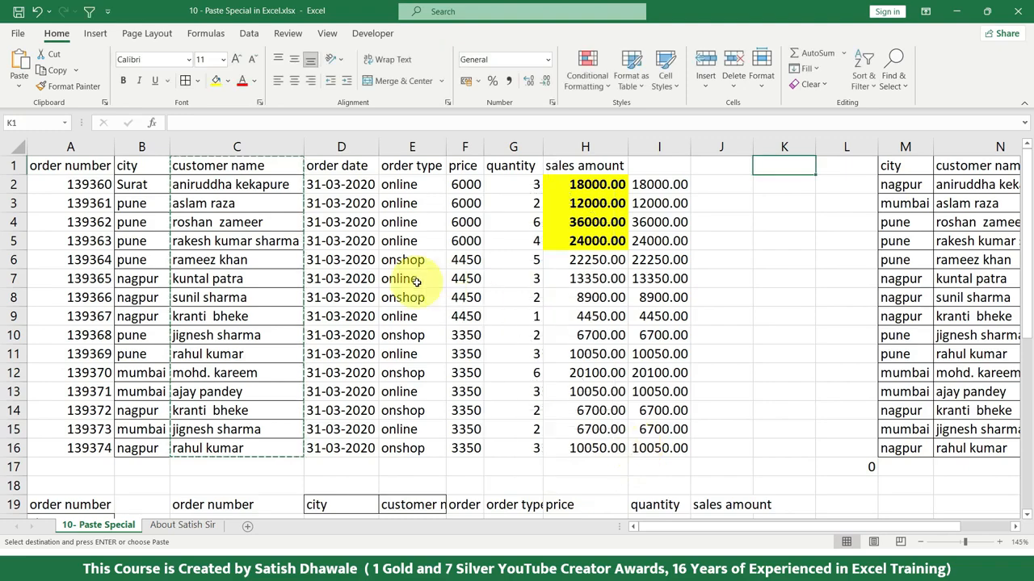
Step: Fill cells C1:C4 of the customer name column with light blue
left_click_drag(256, 167, 264, 230)
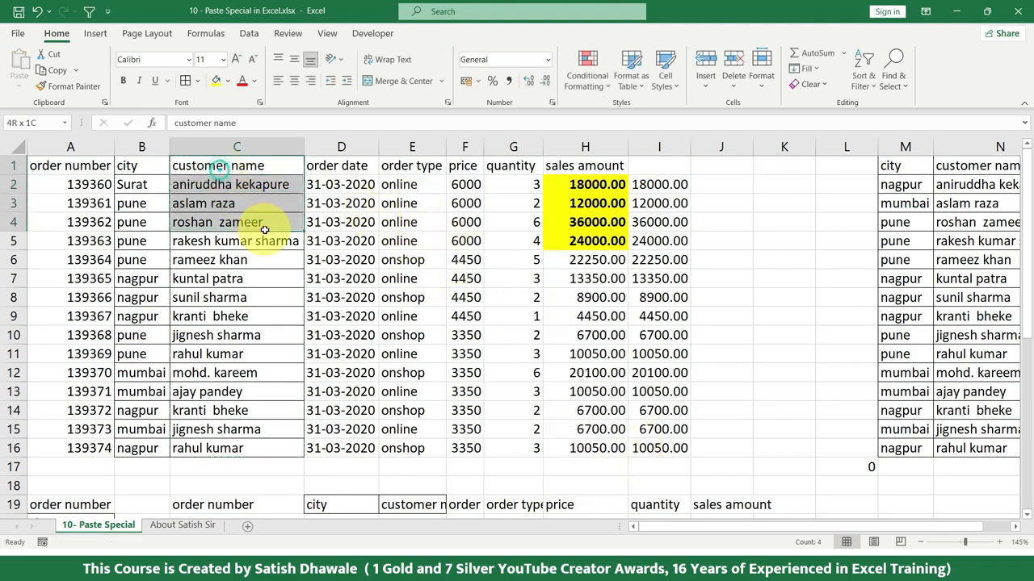
left_click(228, 83)
left_click(301, 147)
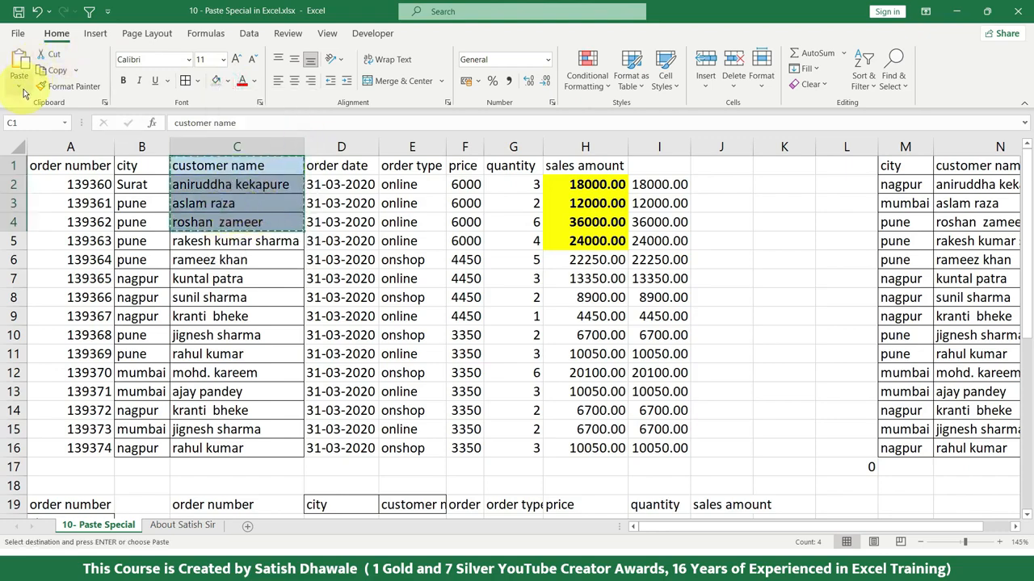
Step: Paste the copied range C1:C4 as a Picture at J9
left_click(741, 320)
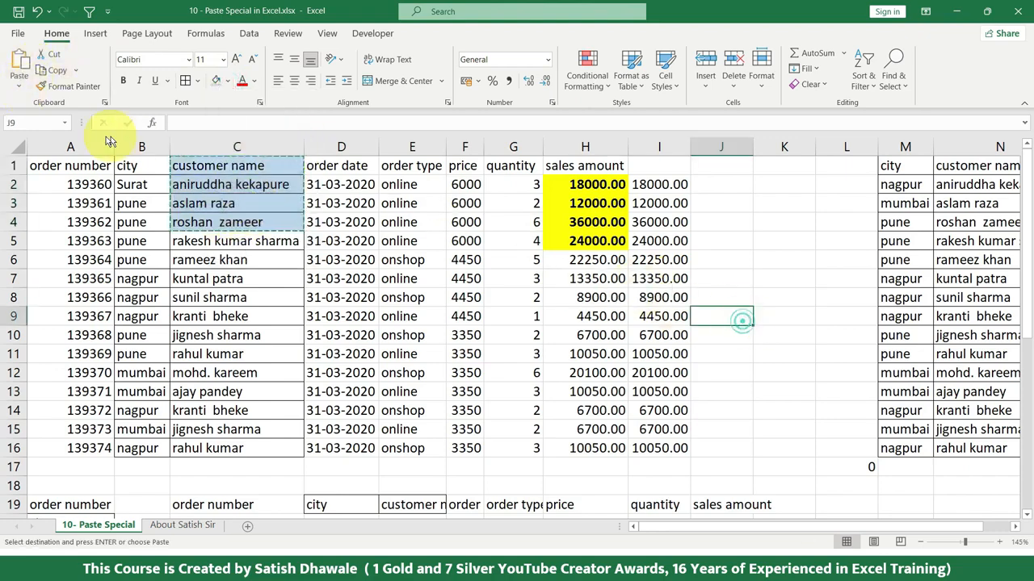
left_click(19, 86)
left_click(57, 239)
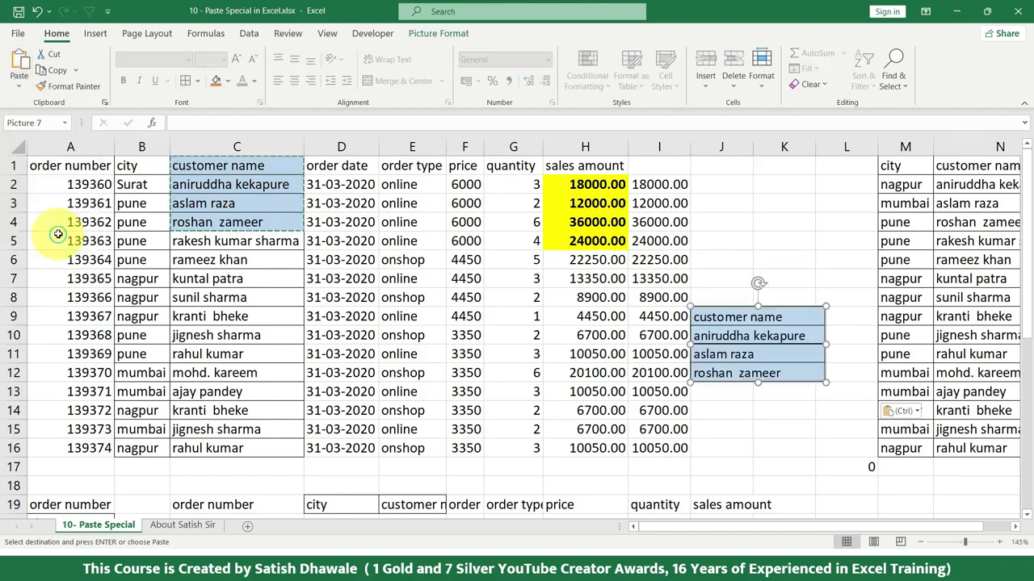
Step: Enlarge the pasted customer name picture and move it to cover about H7:M15
left_click_drag(748, 349, 431, 282)
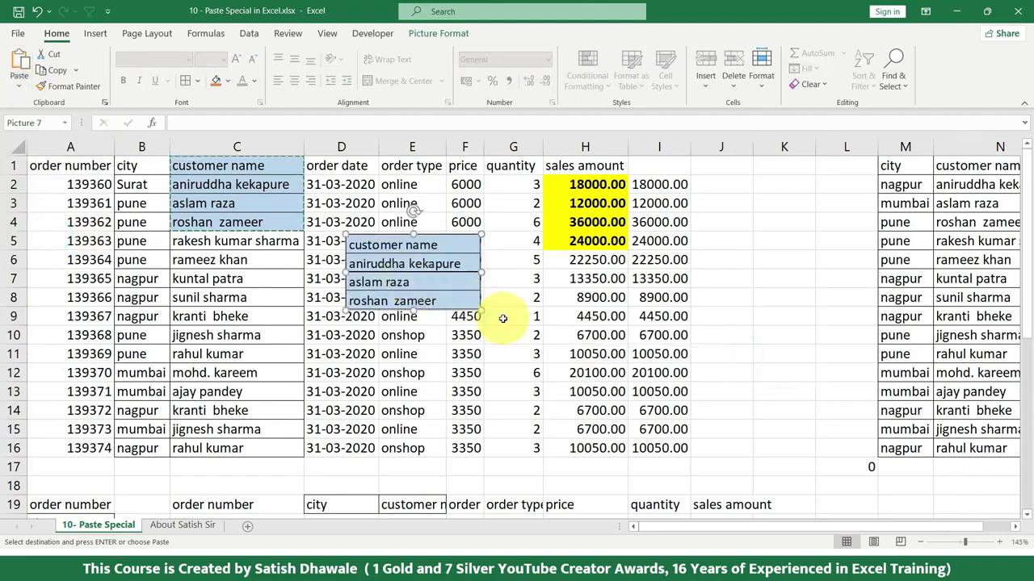
left_click_drag(479, 314, 651, 407)
left_click_drag(570, 381, 409, 398)
left_click_drag(420, 295, 719, 314)
left_click_drag(636, 304, 630, 308)
left_click_drag(558, 355, 760, 290)
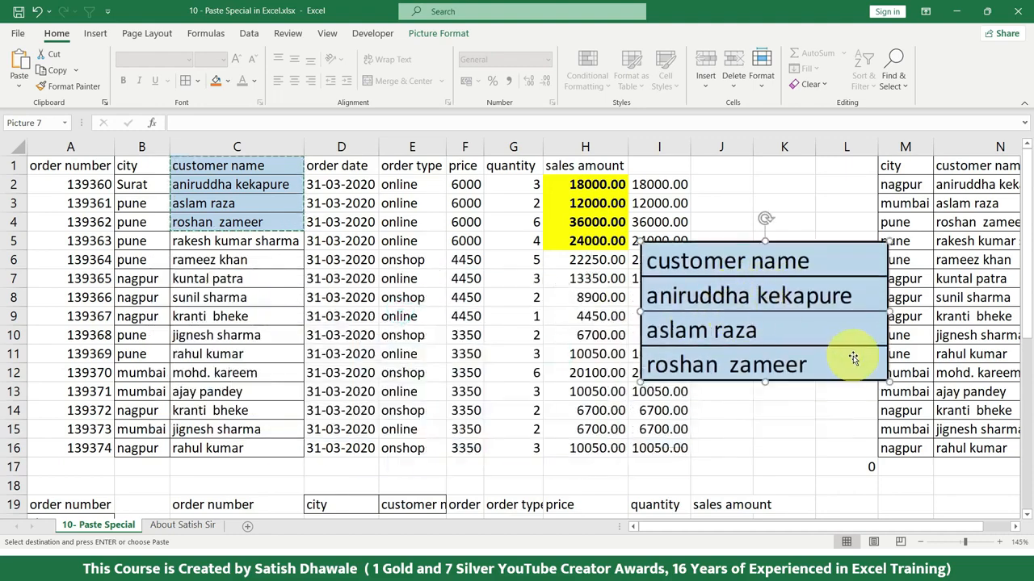
left_click_drag(745, 334, 766, 339)
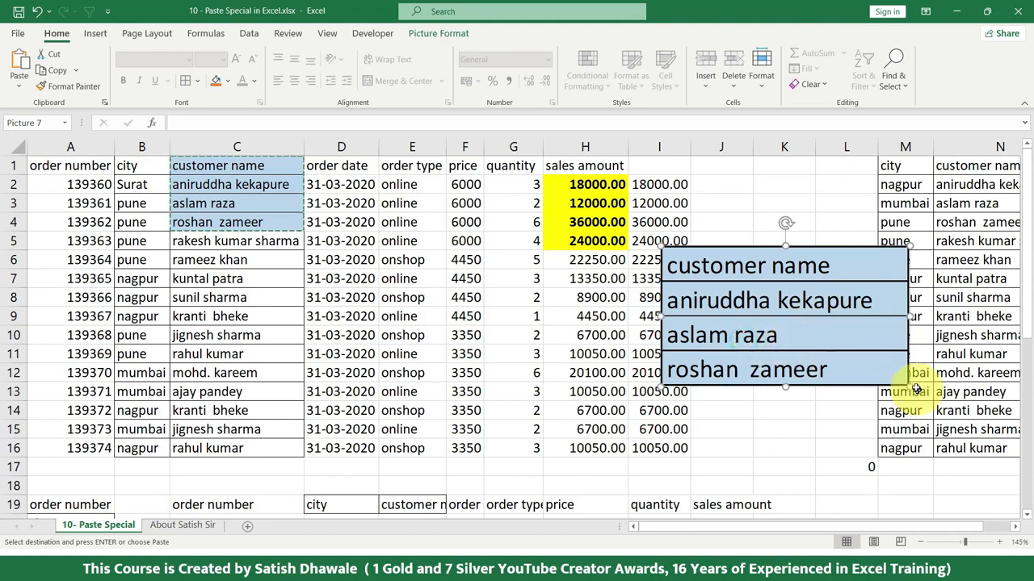
left_click_drag(910, 386, 934, 400)
left_click_drag(884, 366, 836, 402)
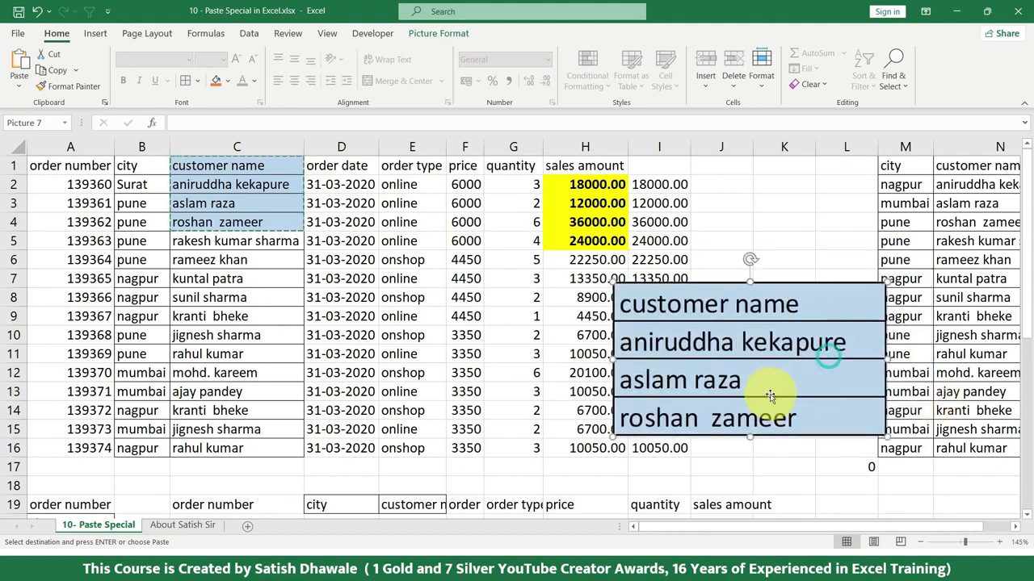
Step: Change the header in C1 to Emp Name
left_click(252, 166)
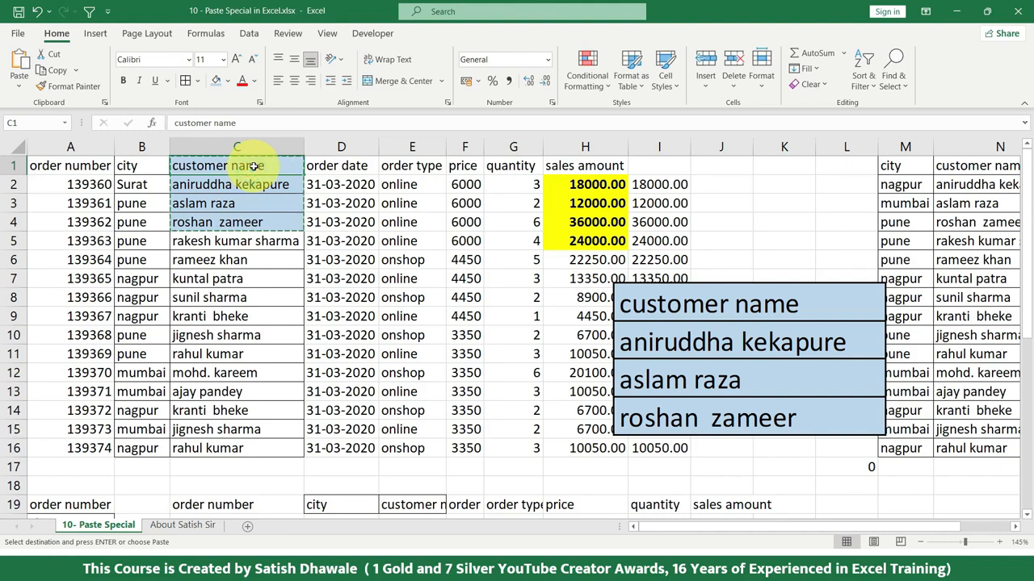
type("Emp Name")
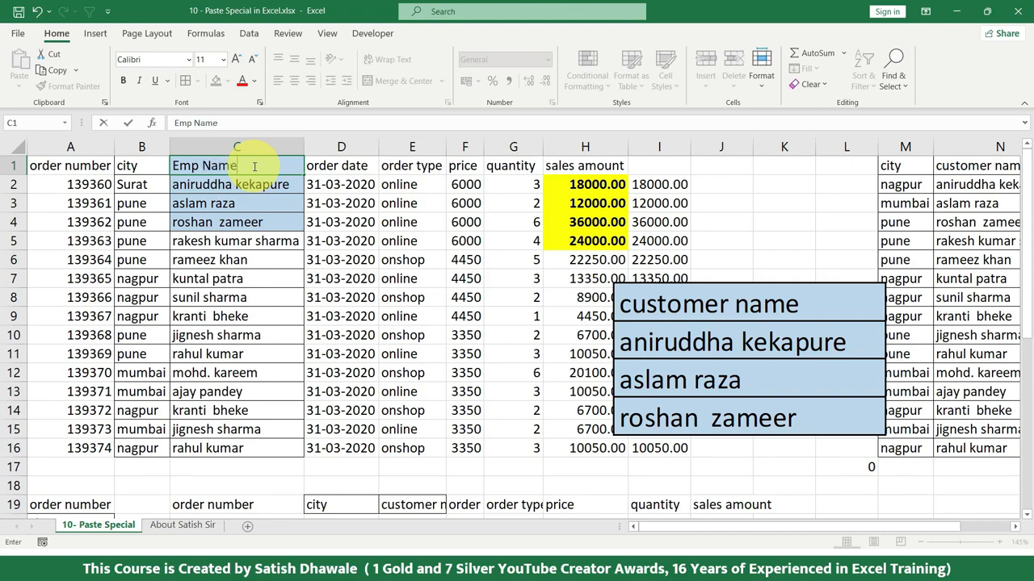
key("Return")
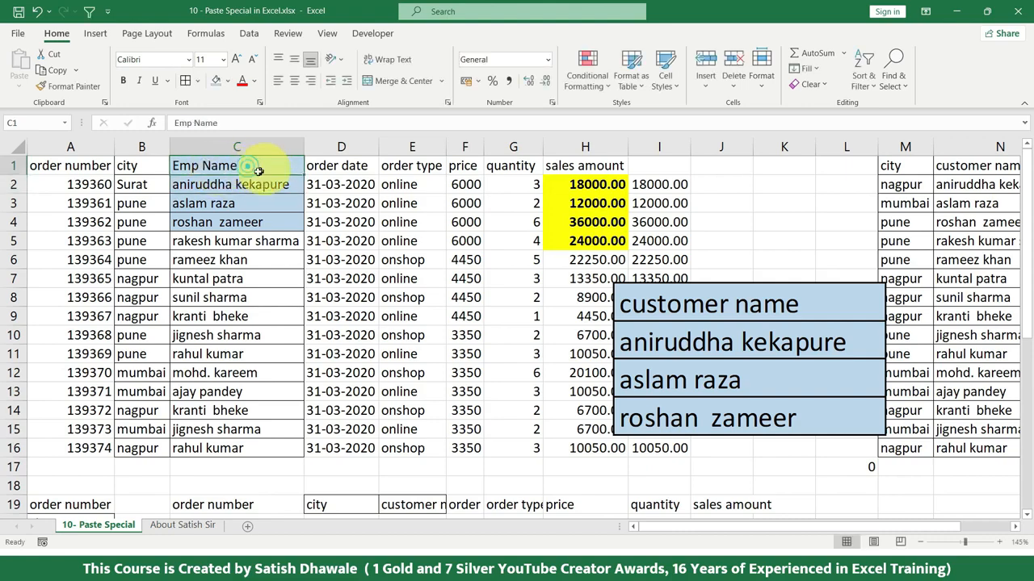
Step: Move the static customer name picture down across the sheet and delete it
left_click_drag(714, 305, 639, 345)
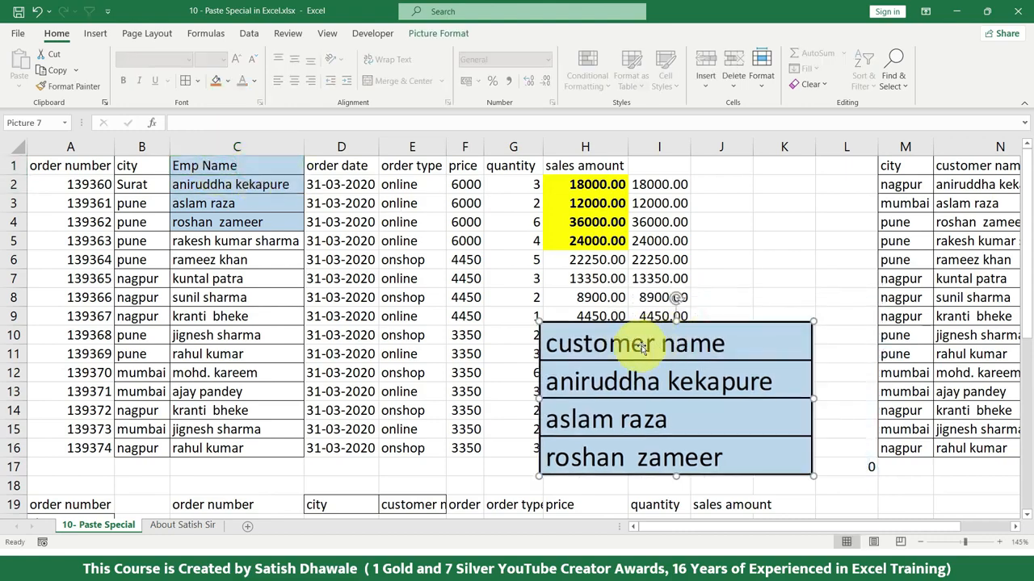
key("Delete")
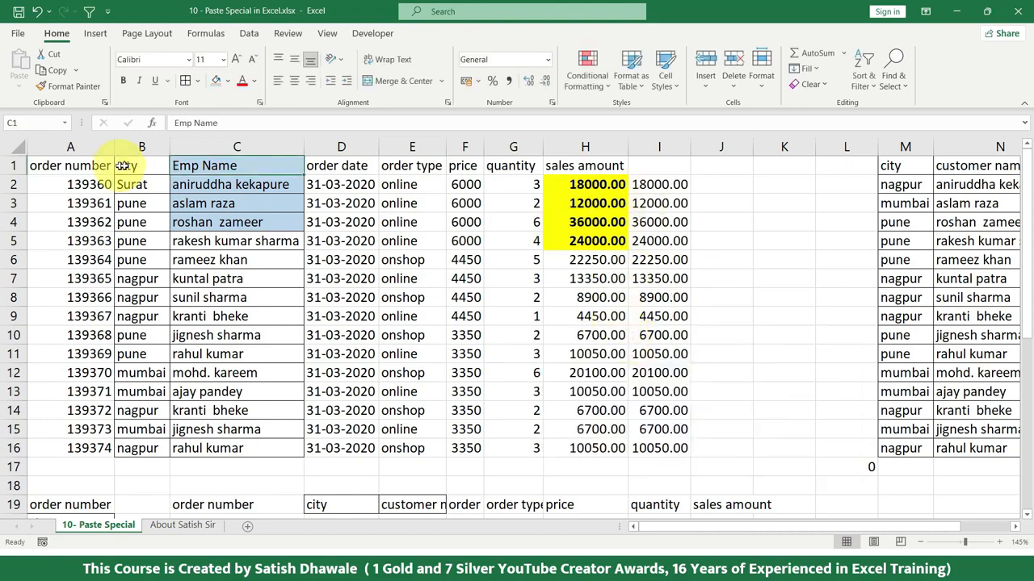
Step: Paste a Linked Picture of C1:C4, enlarge it to about 8.48 by 4.79 cm and move it over about G8:K17
left_click_drag(244, 165, 232, 227)
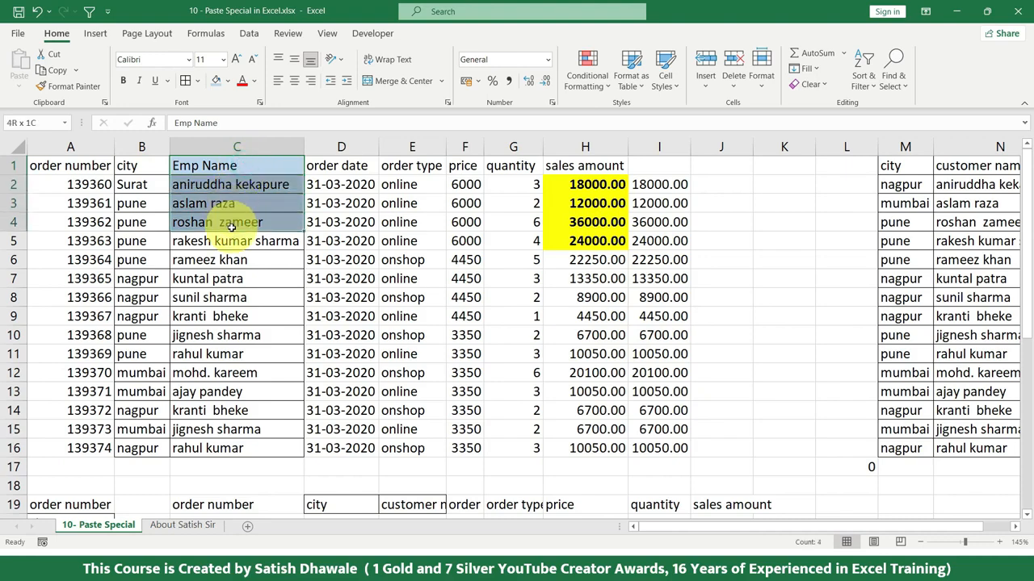
key("ctrl+c")
left_click(19, 85)
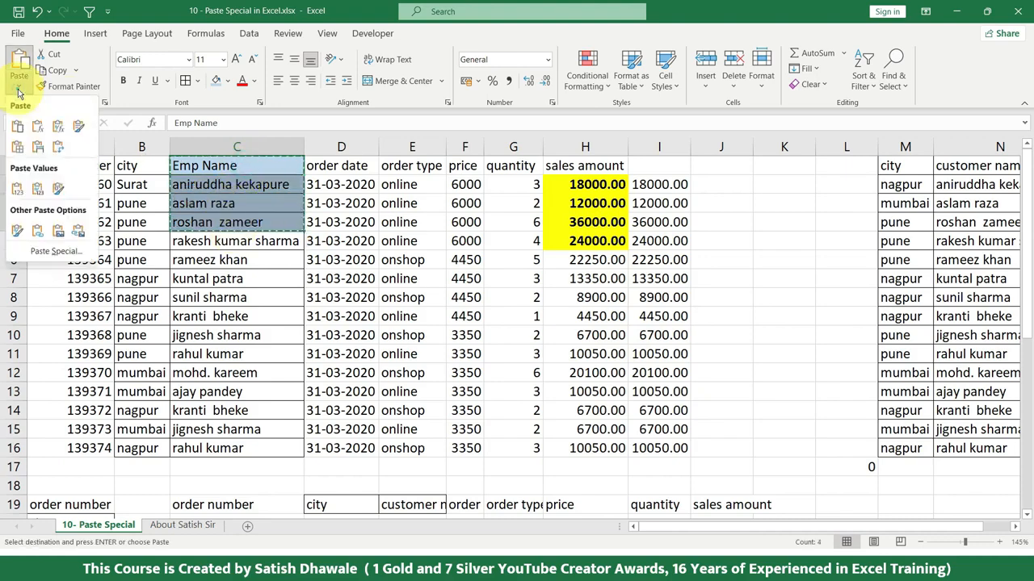
left_click(79, 234)
left_click_drag(274, 214, 852, 412)
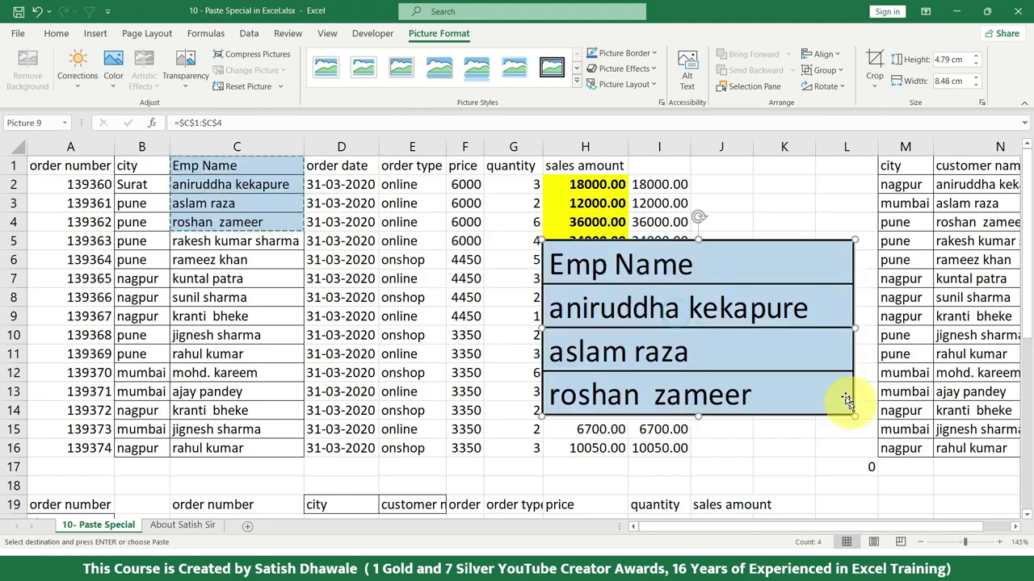
left_click_drag(805, 290, 761, 347)
Step: Change the header in C1 to Customer Name
left_click(271, 172)
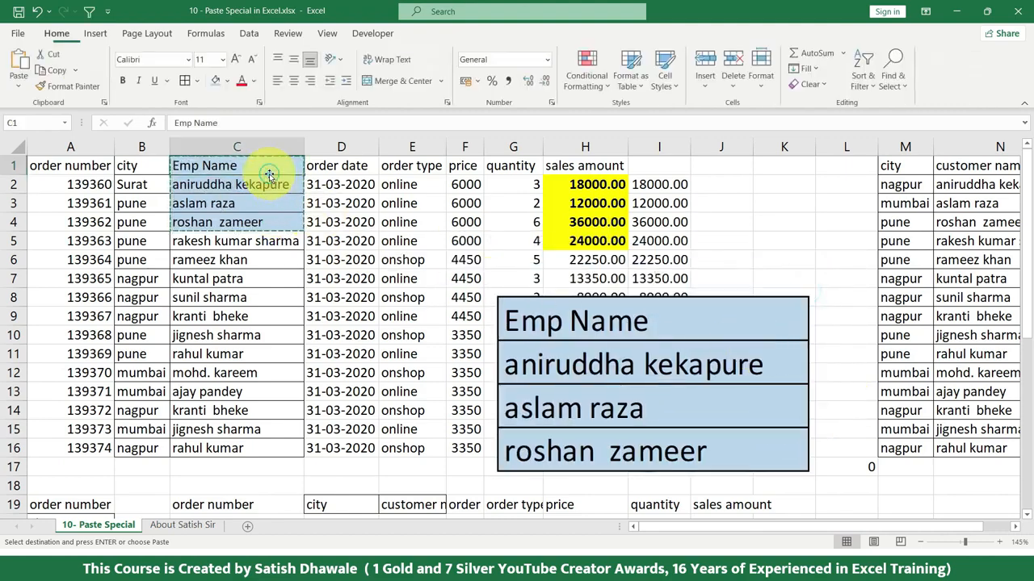
type("Customer Na")
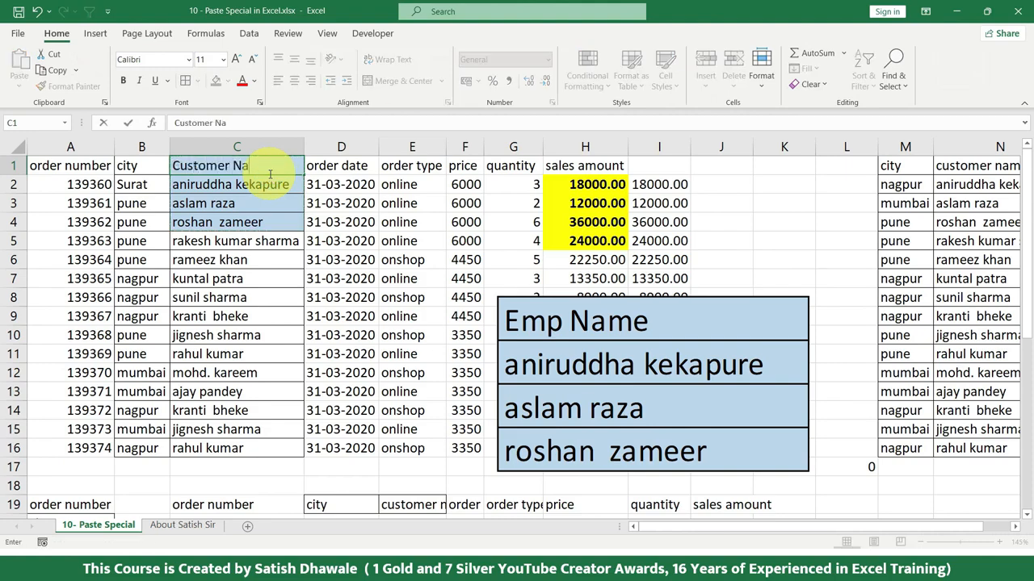
type("me")
key("Return")
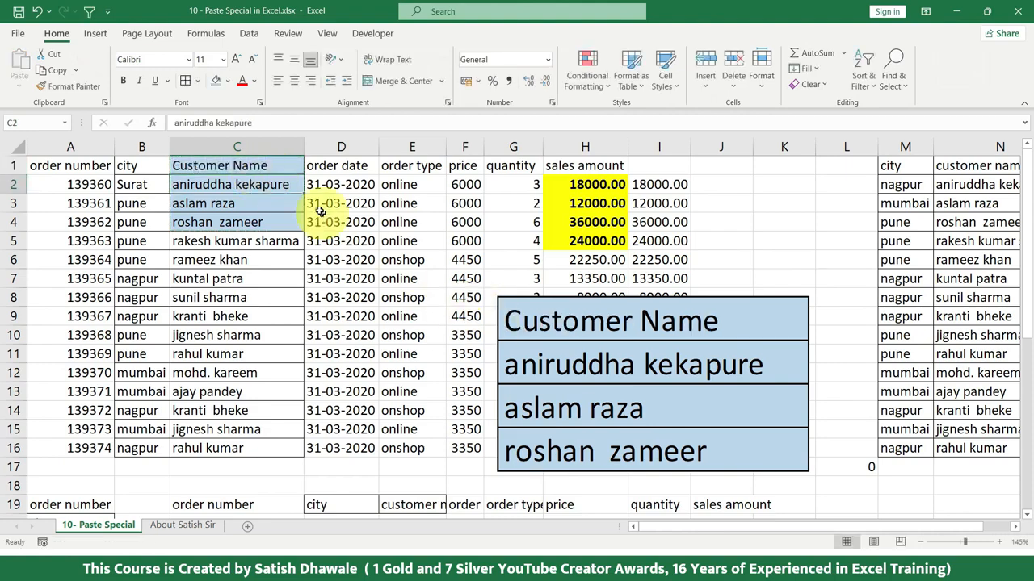
Step: Move the linked picture of C1:C4 up across the sales amounts and delete it
left_click(526, 316)
left_click_drag(592, 321, 709, 240)
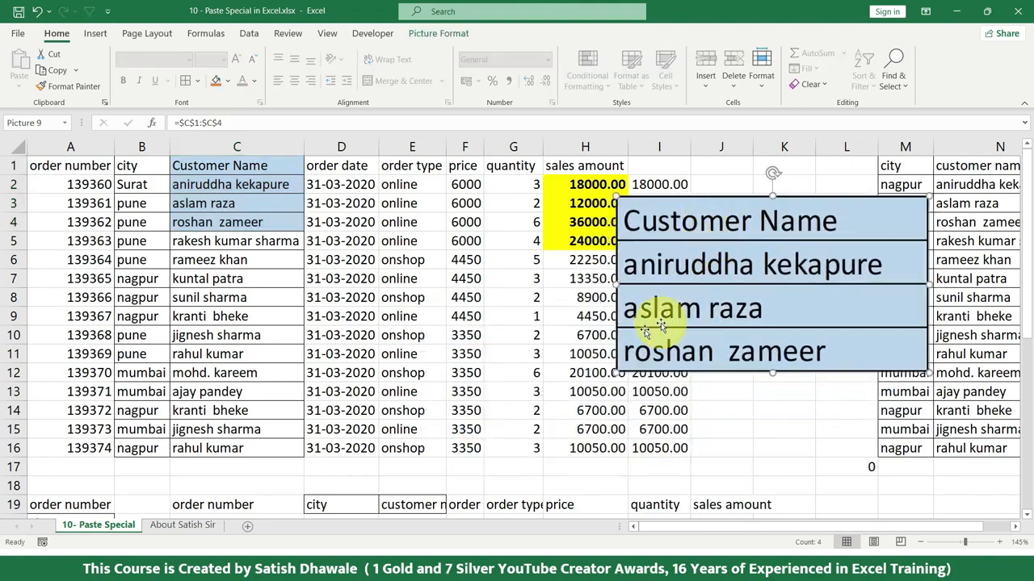
key("Delete")
Step: Enter the label Total Sales in G17, beneath the quantity column
left_click(589, 469)
left_click(510, 468)
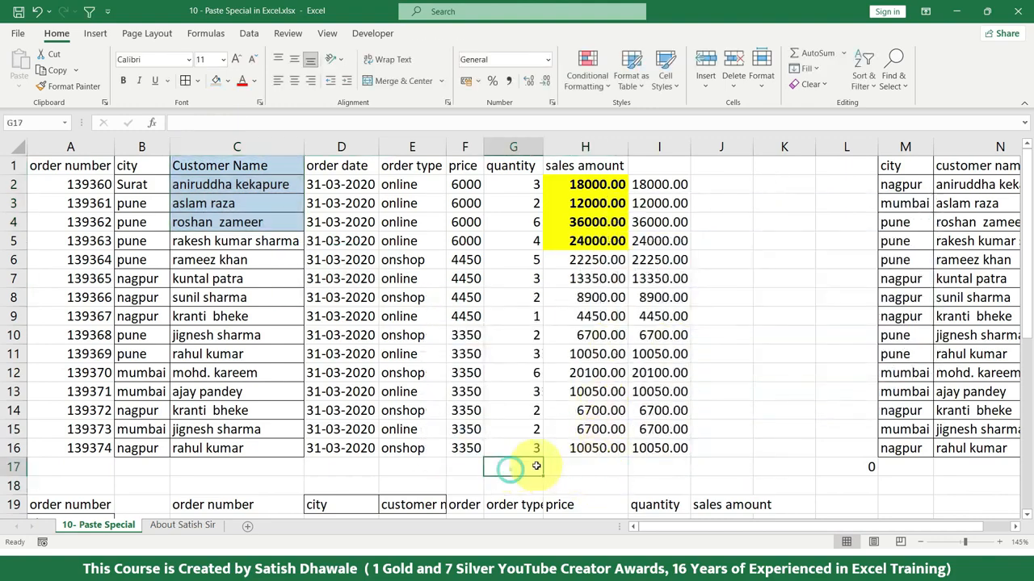
type("total sales")
key("Return")
type("T")
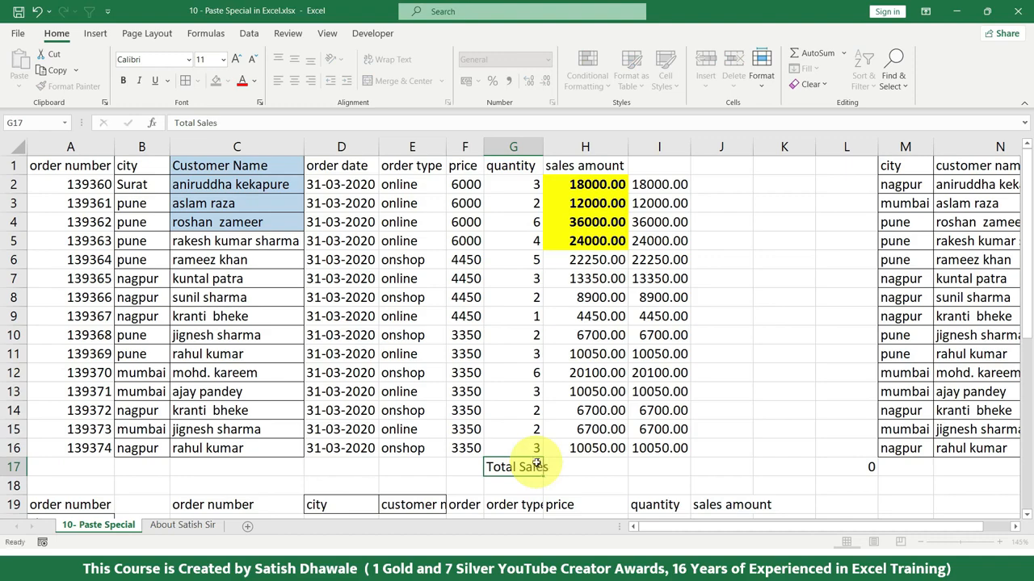
type("otal Sales")
key("Return")
Step: Total the sales amounts in H17 with the formula =SUM(H2:H16)
left_click(583, 466)
key("alt+equal")
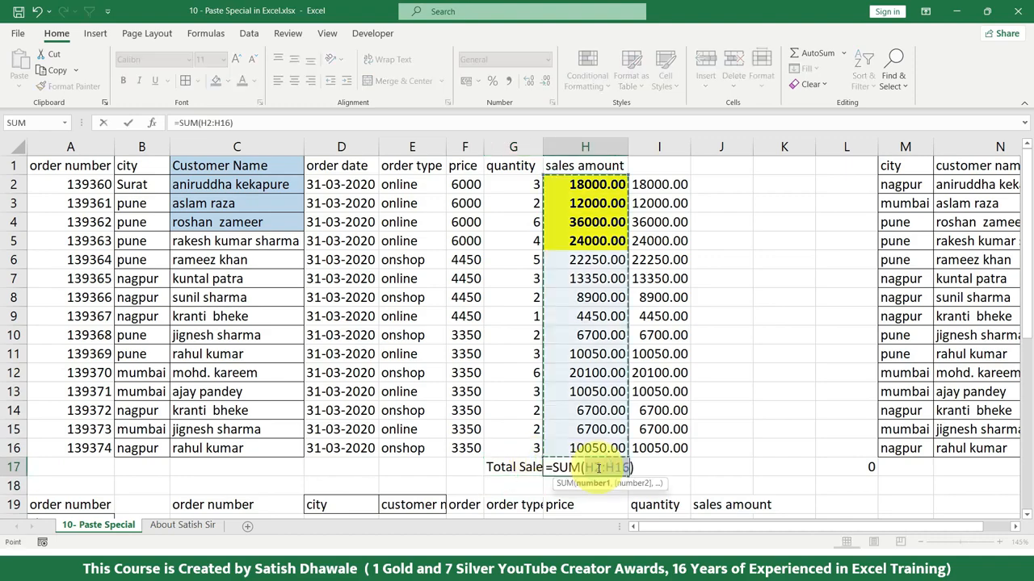
key("Return")
Step: Paste a Linked Picture of G17:H17, enlarge it to about 10.04 by 1.39 cm and place it over about F7:K9
left_click_drag(530, 467, 584, 467)
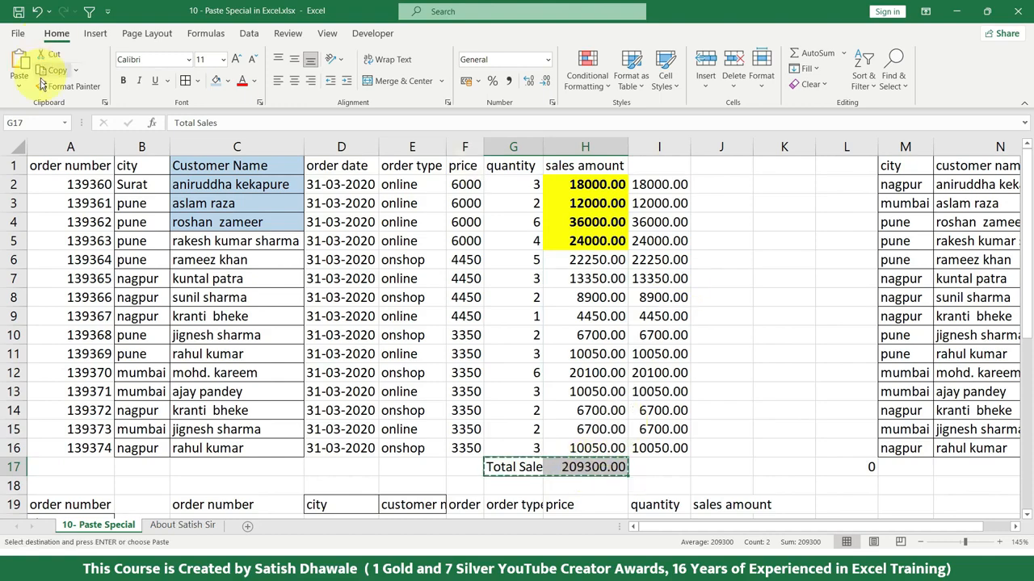
left_click(18, 84)
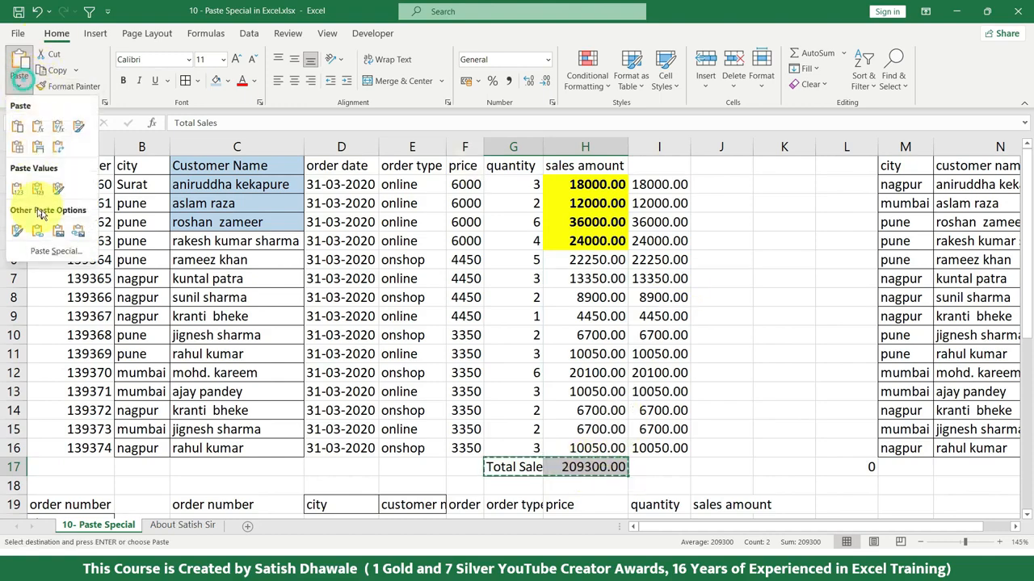
left_click(77, 235)
left_click_drag(570, 466, 631, 305)
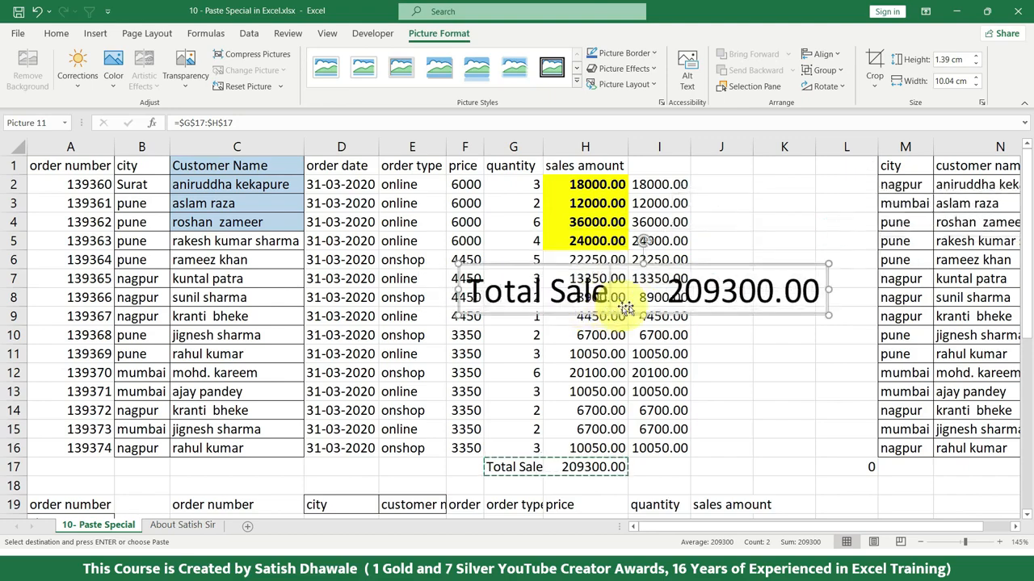
Step: Fill G17:H17 with light blue and move the linked total picture over about A9:E11
left_click_drag(527, 471, 587, 465)
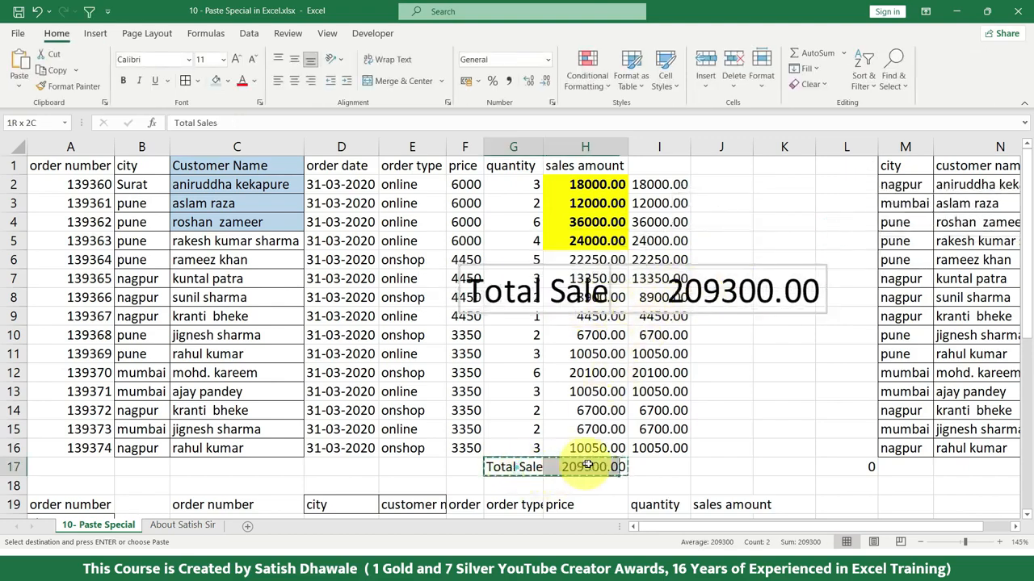
left_click(216, 82)
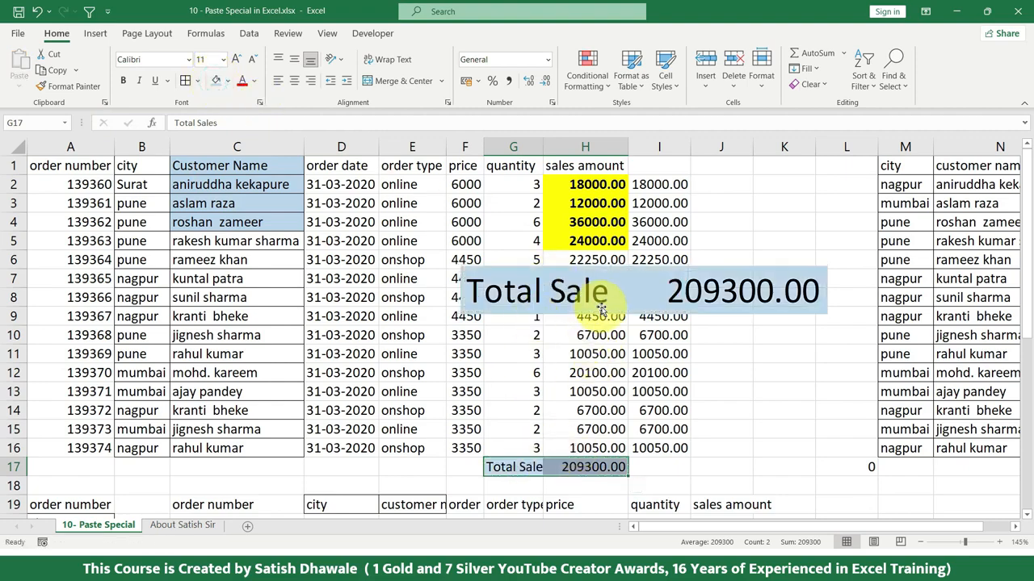
left_click_drag(601, 307, 154, 354)
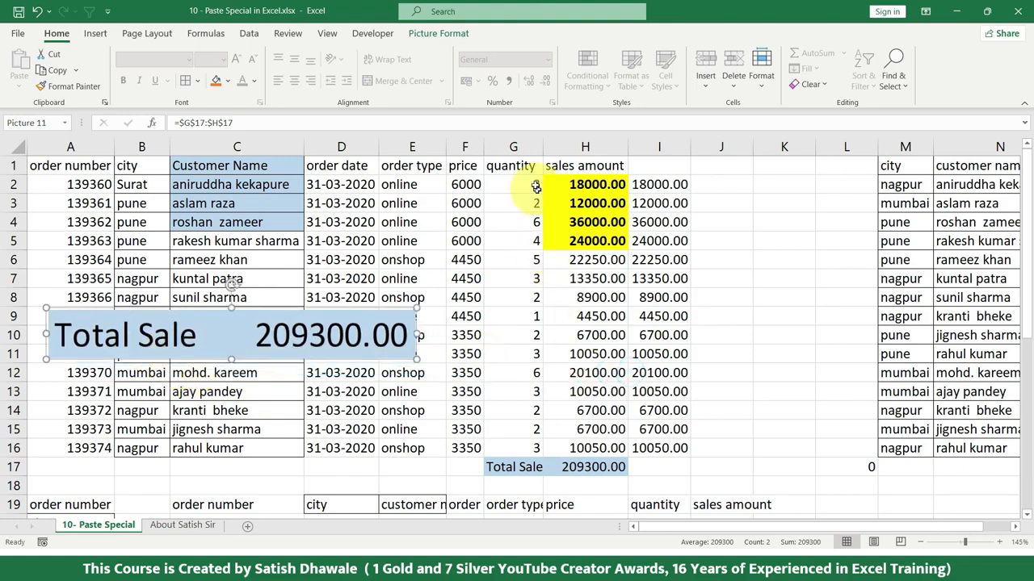
Step: Set the quantities in G2:G6 to 6, 3, 2, 12 and 65
left_click(531, 182)
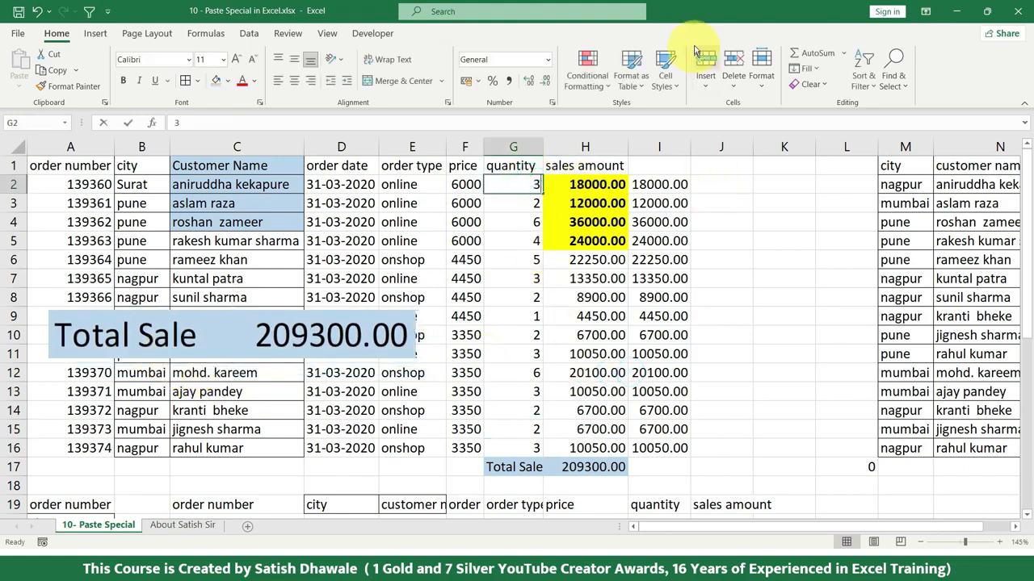
type("6")
key("Return")
type("3")
key("Return")
type("2")
key("Return")
type("4")
key("BackSpace")
type("12")
key("Return")
type("65")
key("Return")
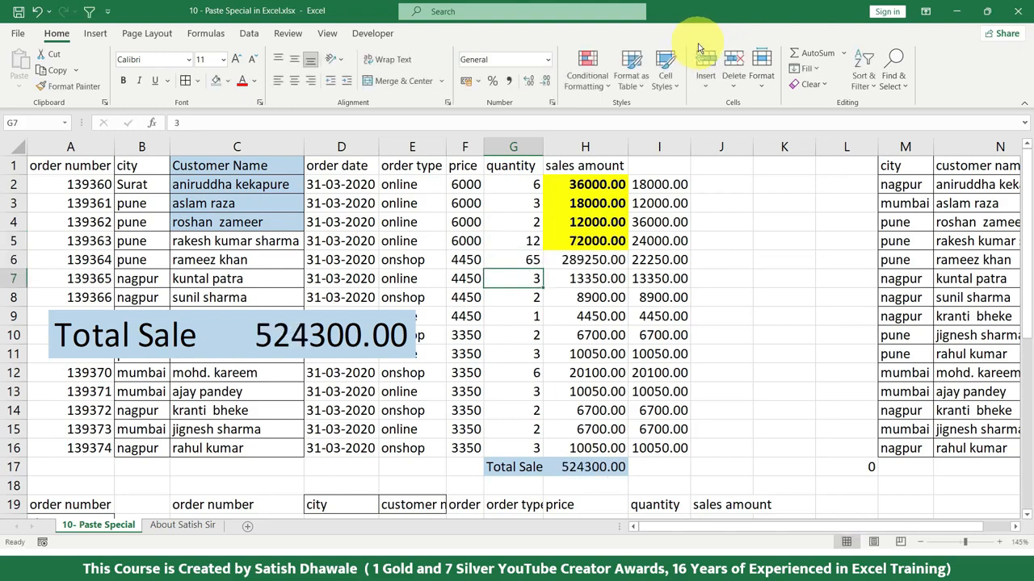
Step: Move the linked total picture near the headers, insert a blank row above them and make that row taller
left_click_drag(212, 318, 277, 201)
right_click(11, 165)
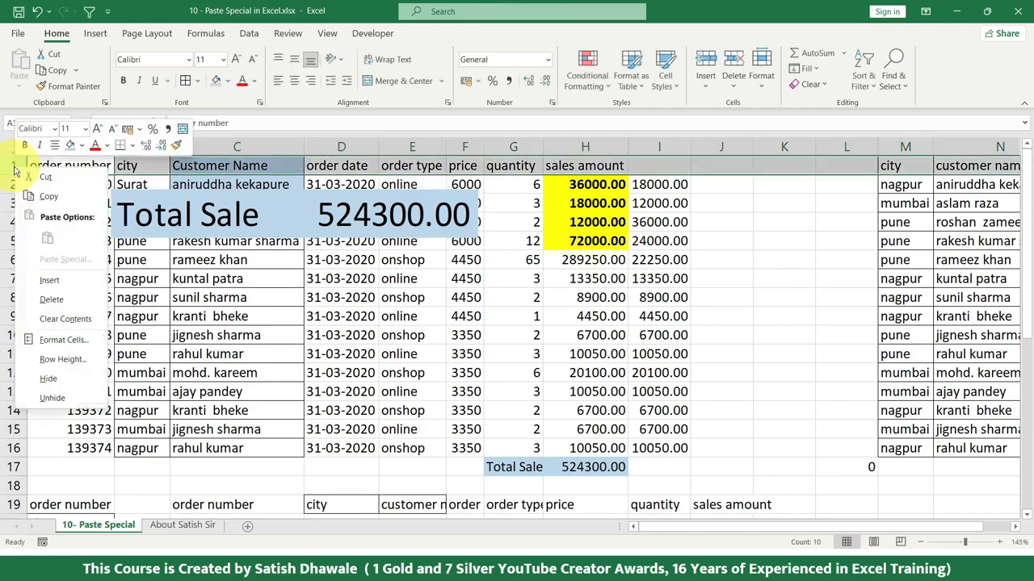
left_click(43, 279)
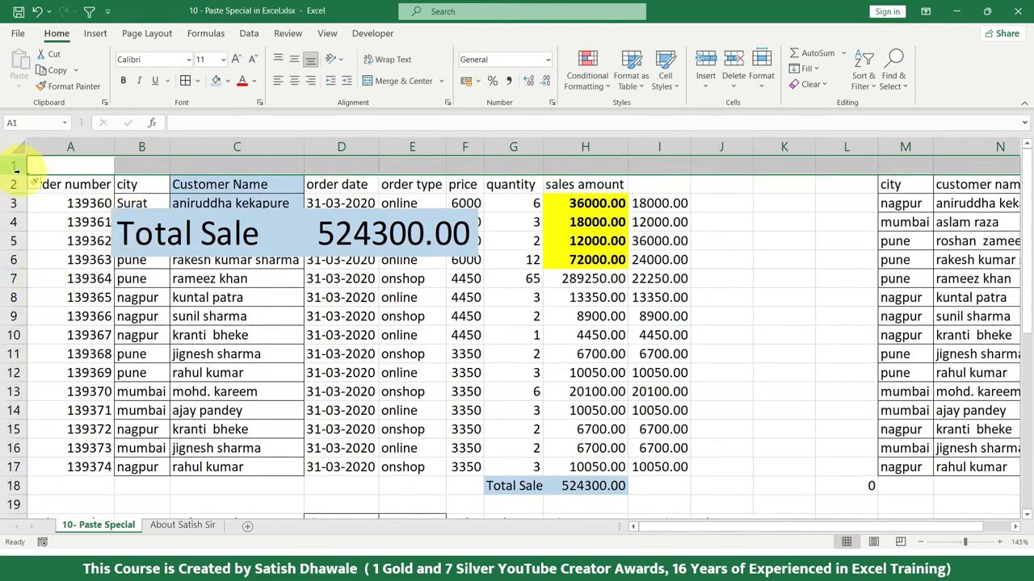
left_click_drag(20, 172, 26, 220)
Step: Position the linked Total Sales picture inside the tall blank row 1, starting in column A
left_click_drag(209, 252, 203, 191)
left_click(83, 209)
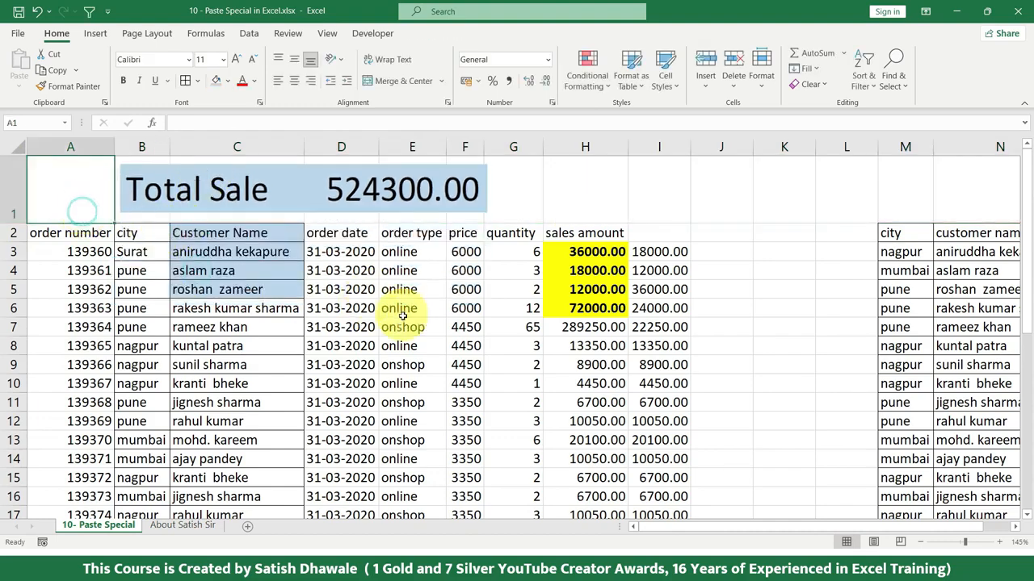
left_click_drag(477, 206, 402, 204)
left_click(539, 200)
left_click(541, 202)
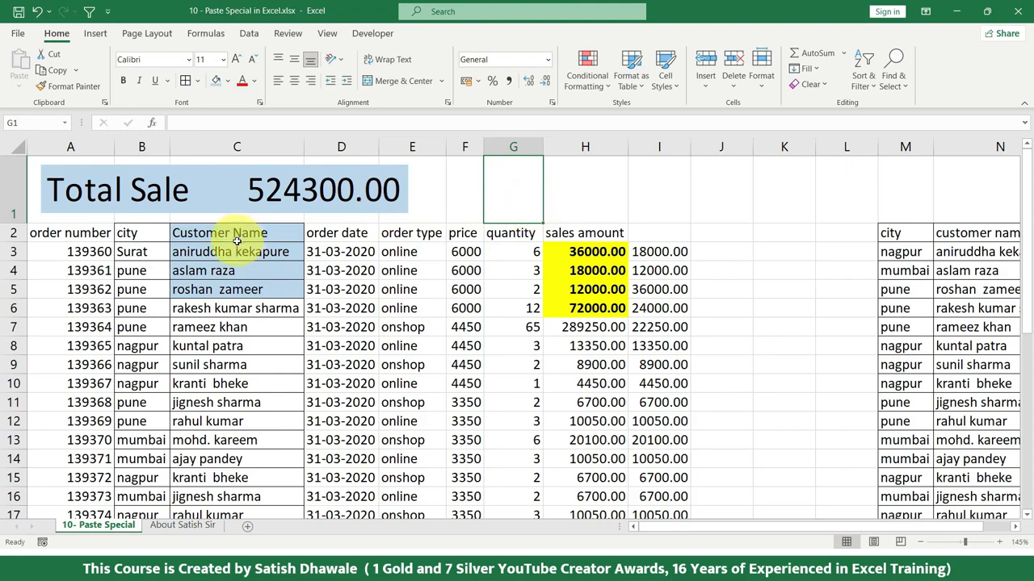
Step: Copy C2:C5 and review the Formulas, Values, Formats, Comments and Validation options in the Paste Special dialog
left_click_drag(240, 235, 249, 283)
key("ctrl+c")
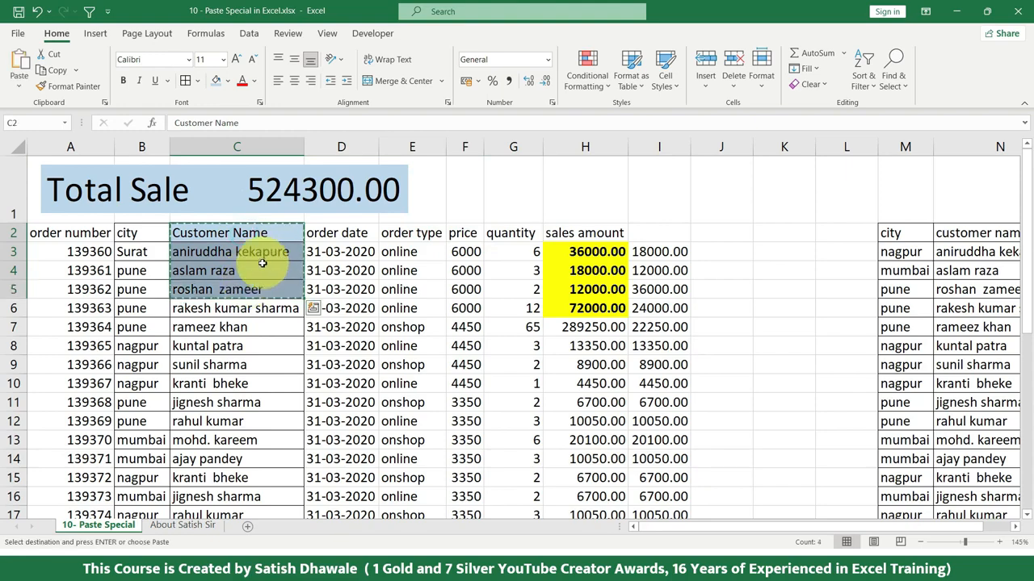
left_click(19, 83)
left_click(44, 255)
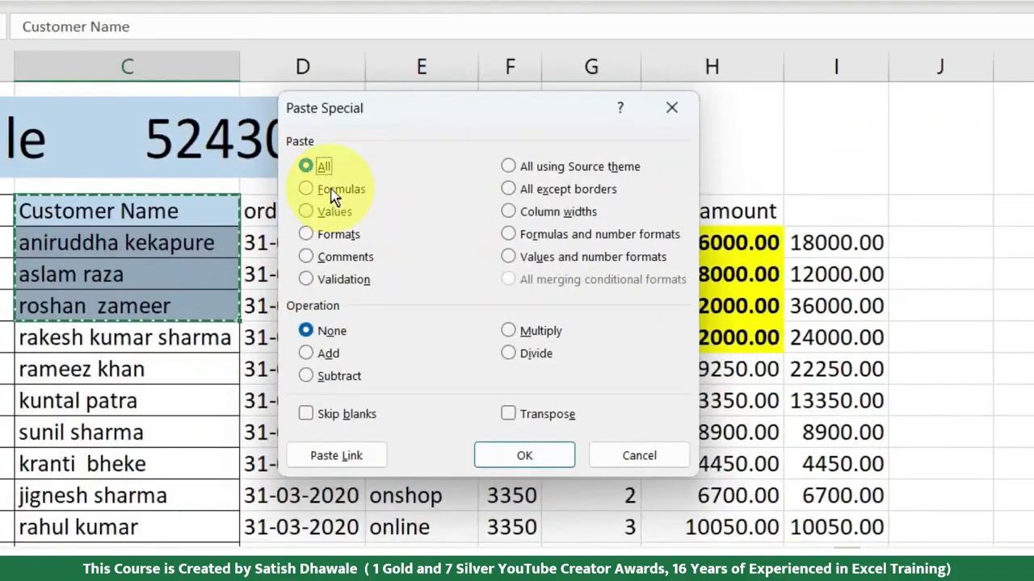
left_click(219, 165)
left_click(331, 212)
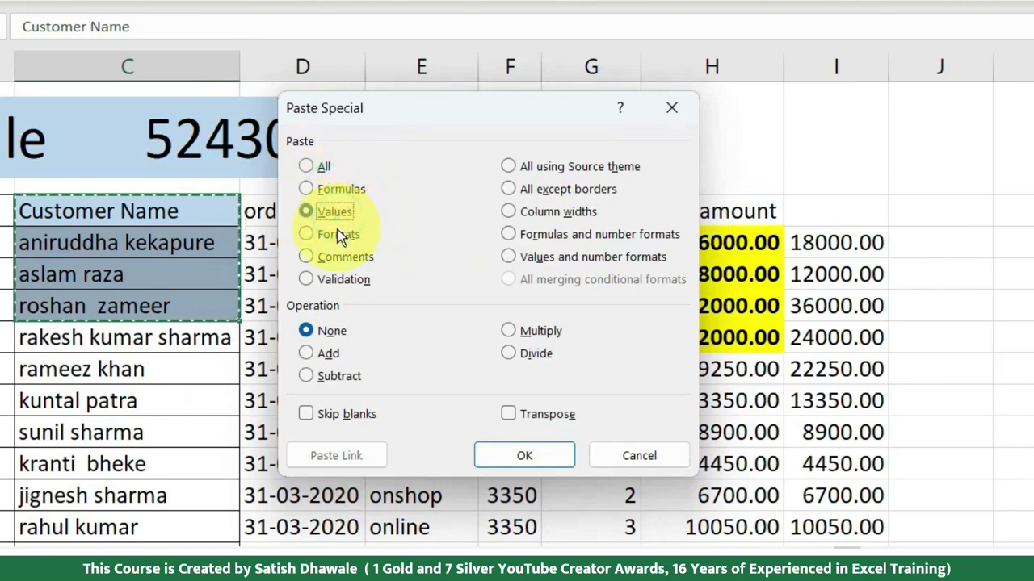
left_click(337, 234)
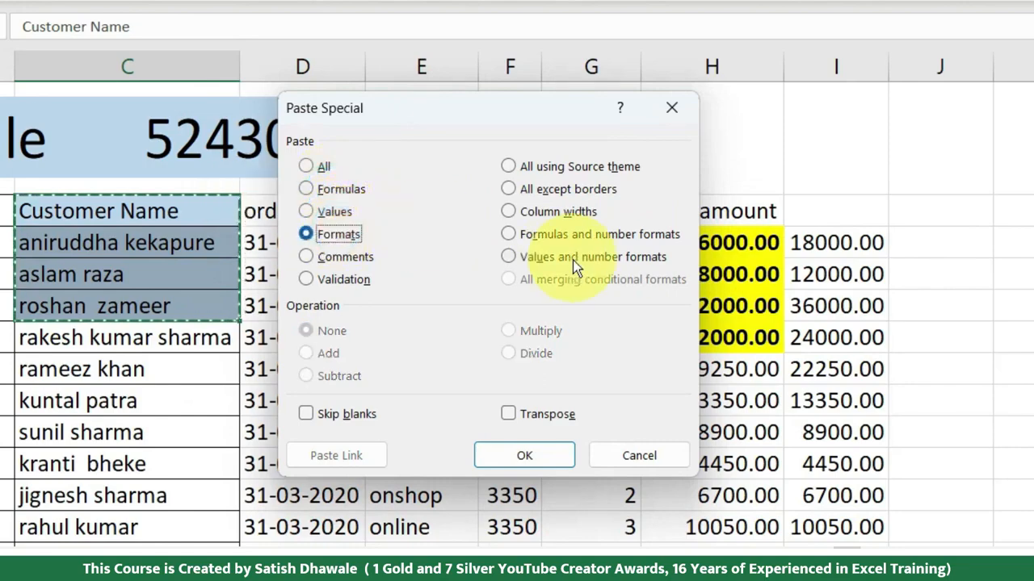
left_click(319, 213)
left_click(343, 189)
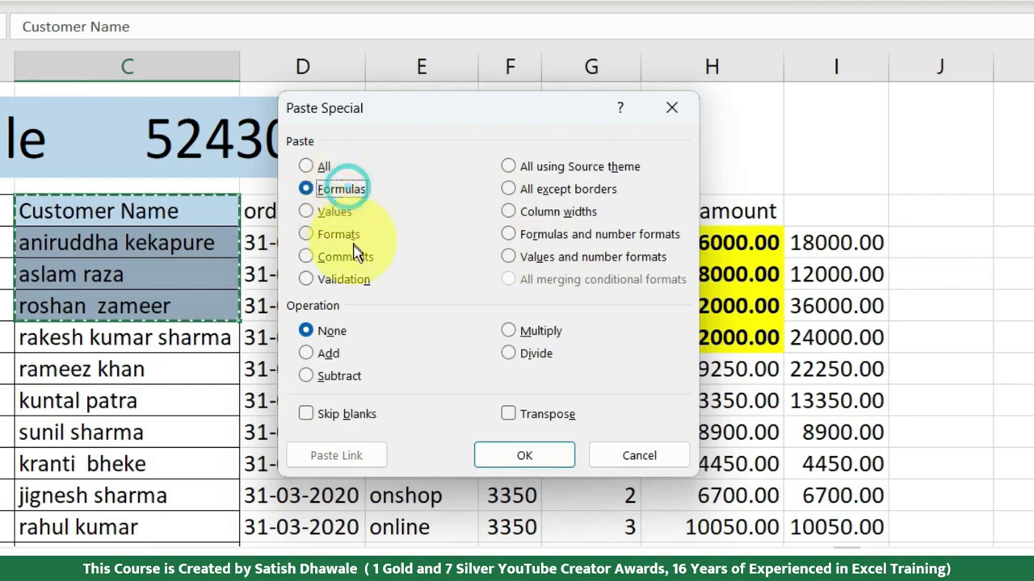
left_click(363, 256)
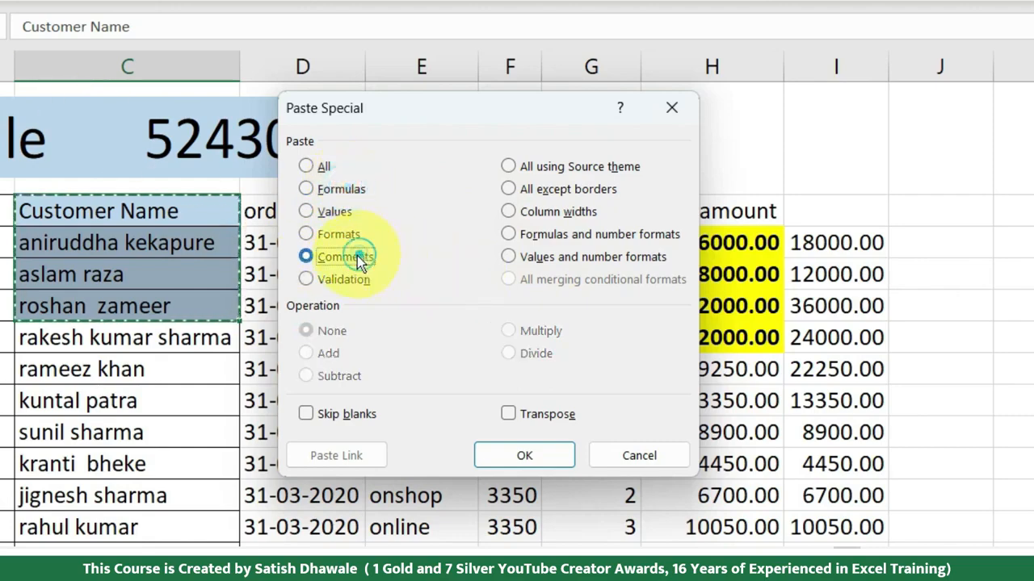
left_click(355, 279)
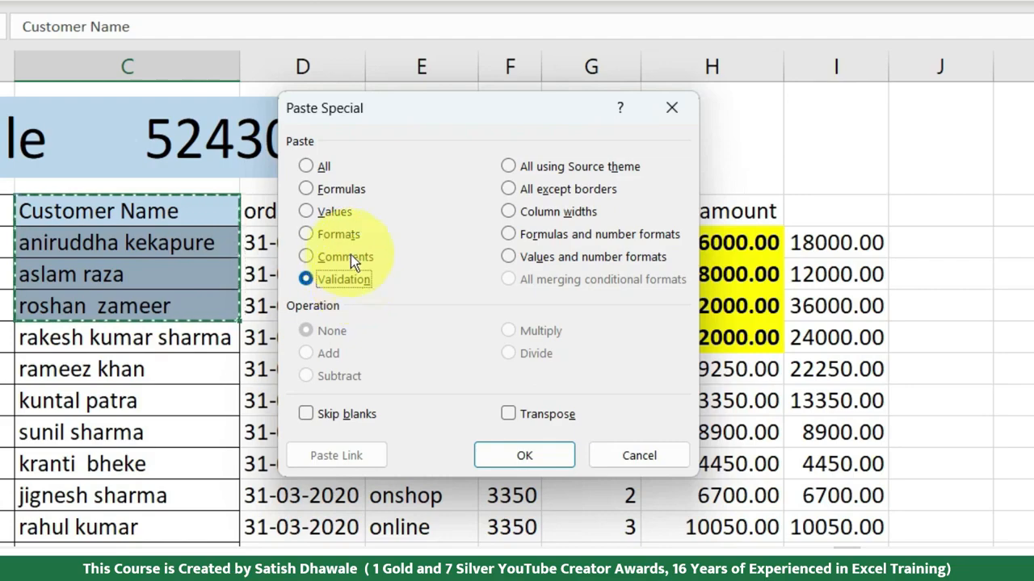
key("Return")
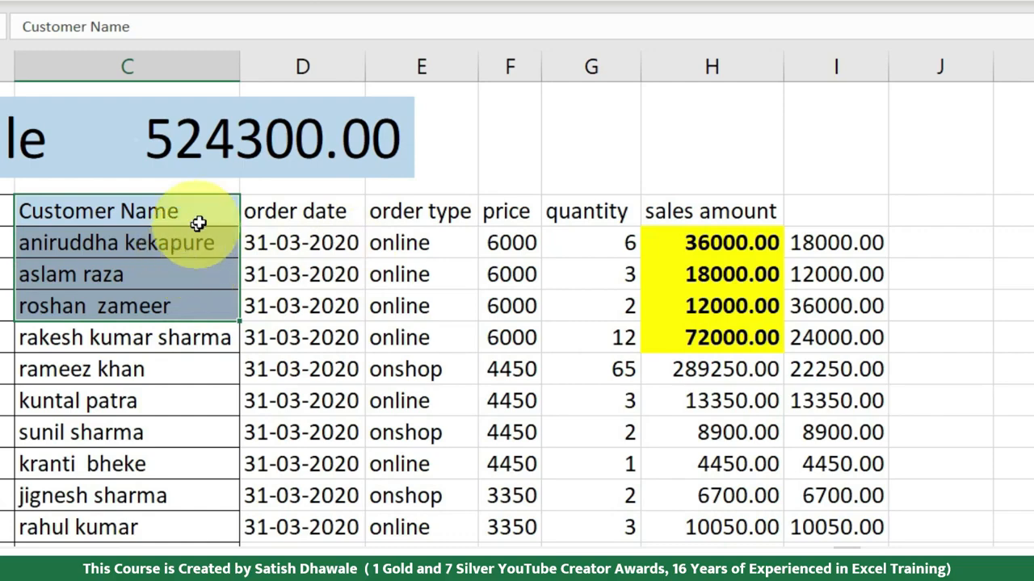
Step: Add a note to the Customer Name header in C2 reading "Enter firstname and lastname"
left_click(196, 215)
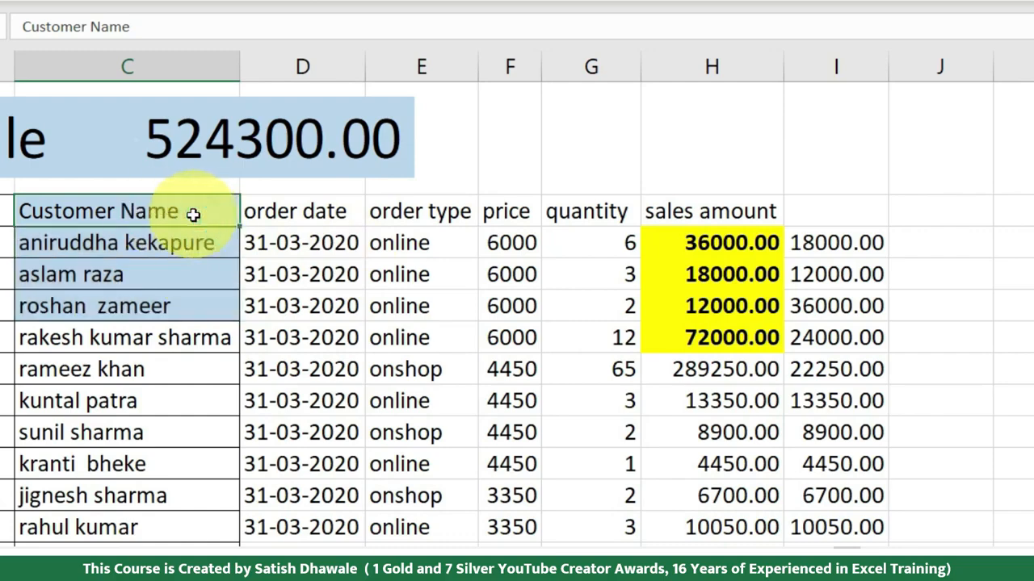
right_click(193, 214)
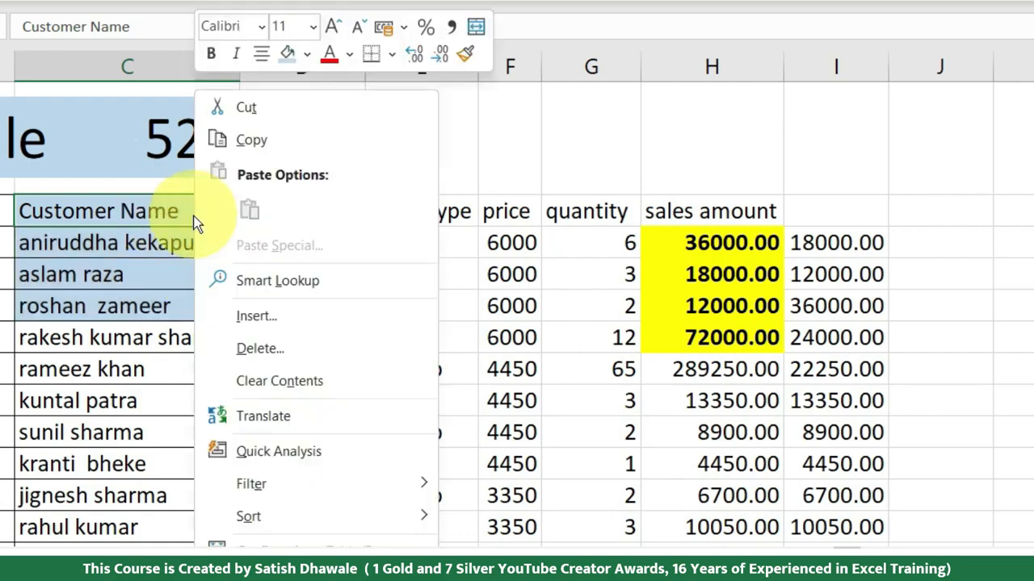
left_click(339, 549)
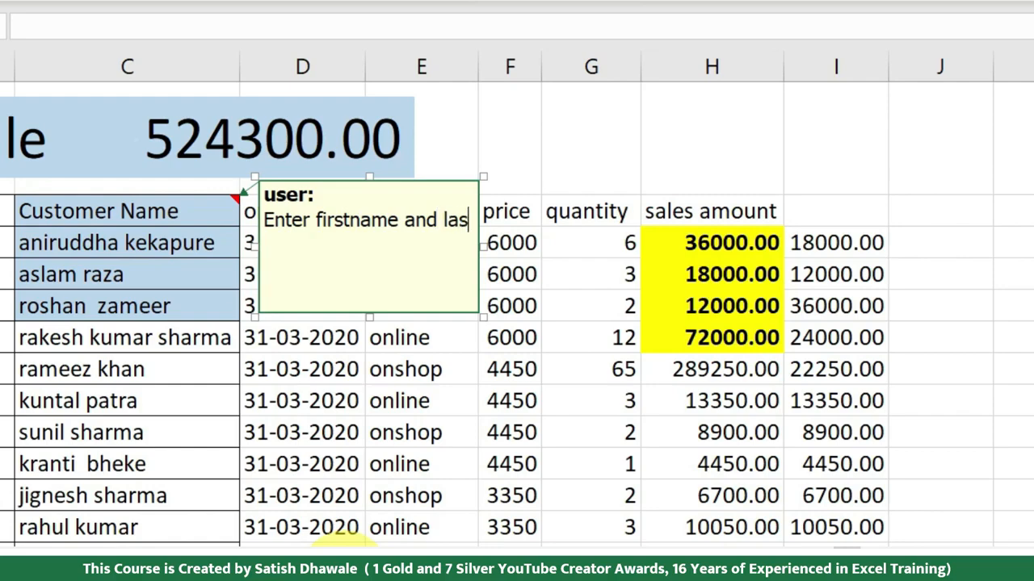
type("name")
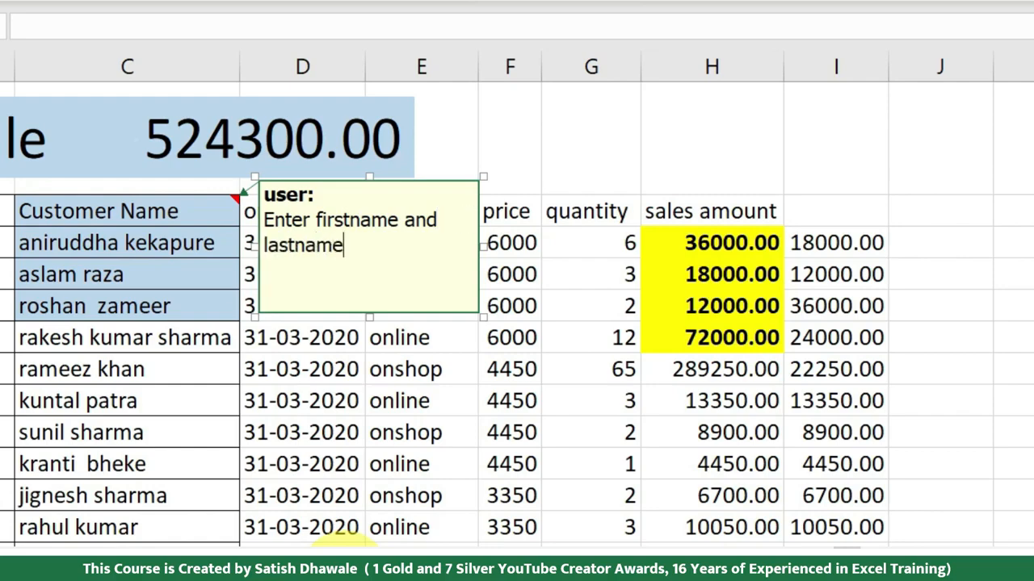
left_click(202, 489)
mouse_move(160, 211)
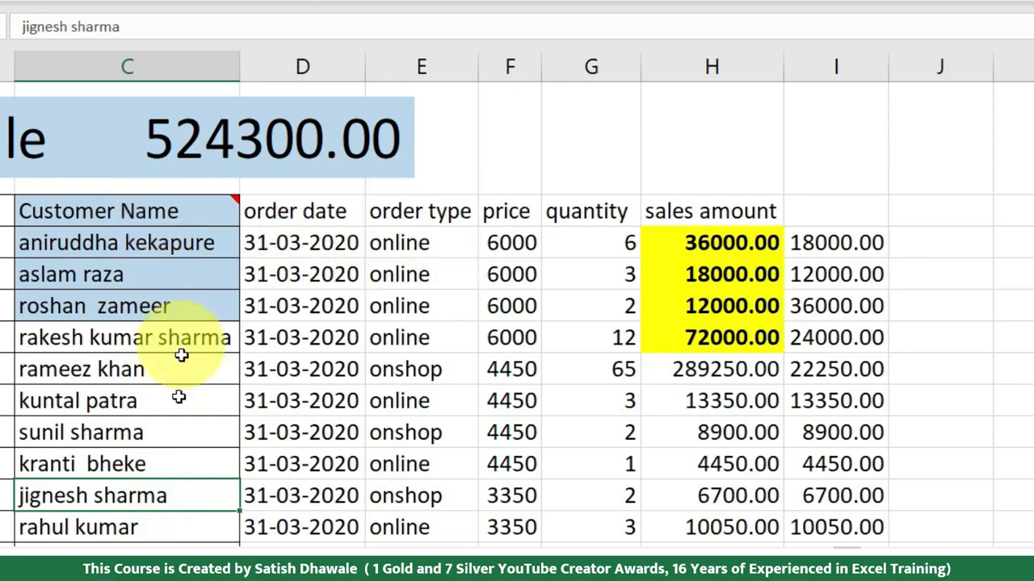
Step: Copy C2 and paste only its comment onto the customer name header in N2 using Paste Special
left_click(195, 208)
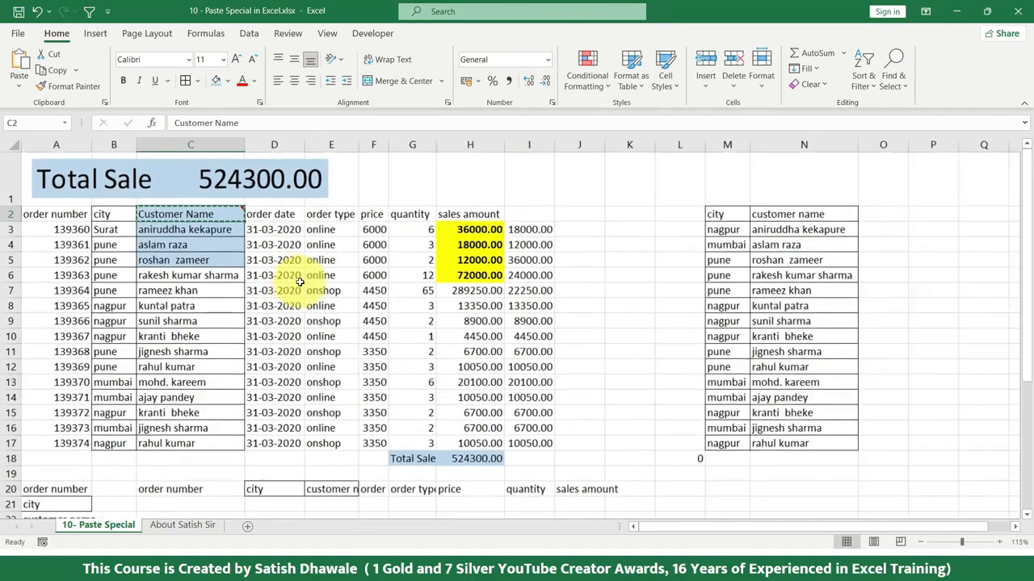
left_click(759, 213)
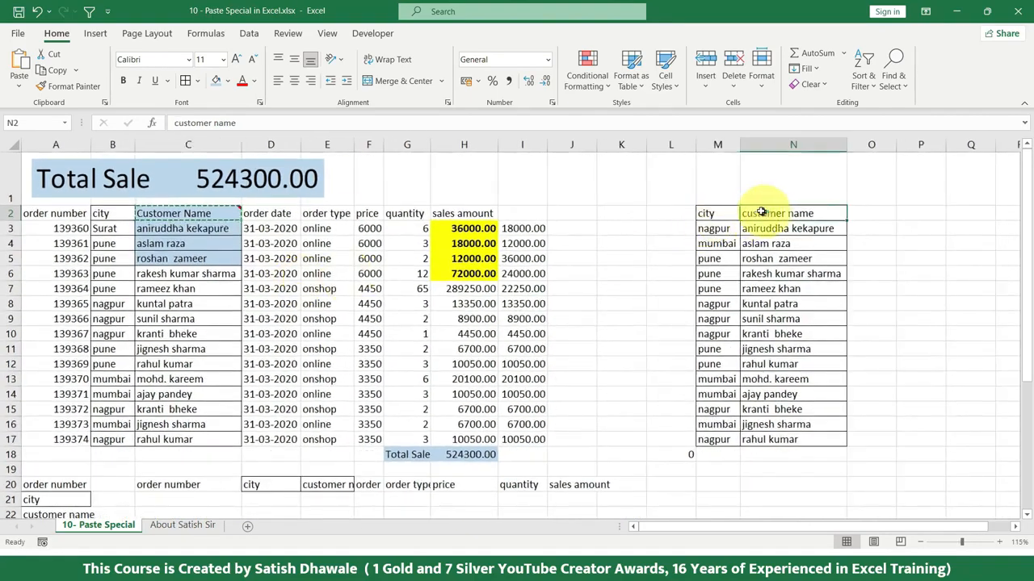
mouse_move(206, 212)
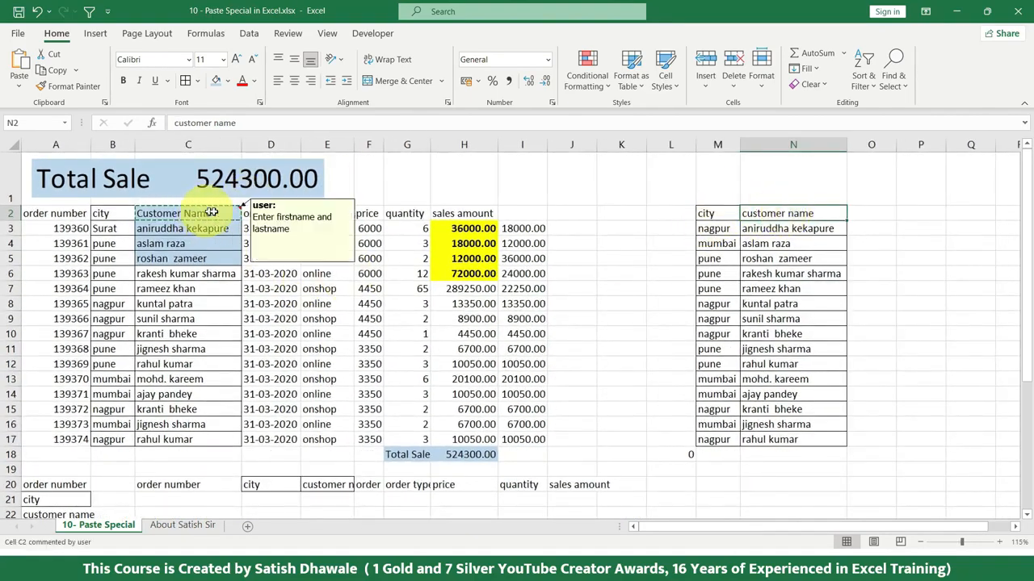
left_click(18, 90)
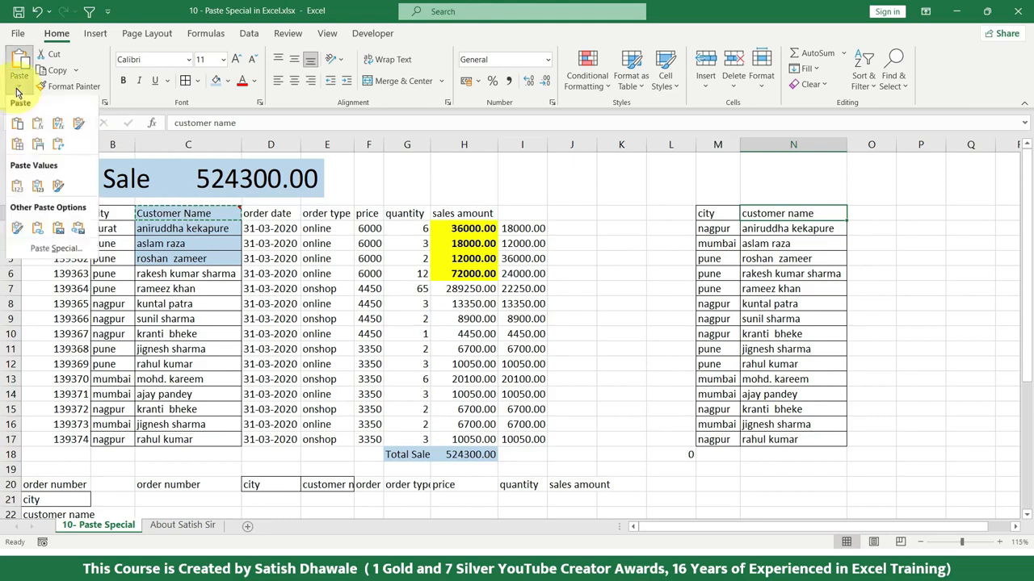
left_click(24, 247)
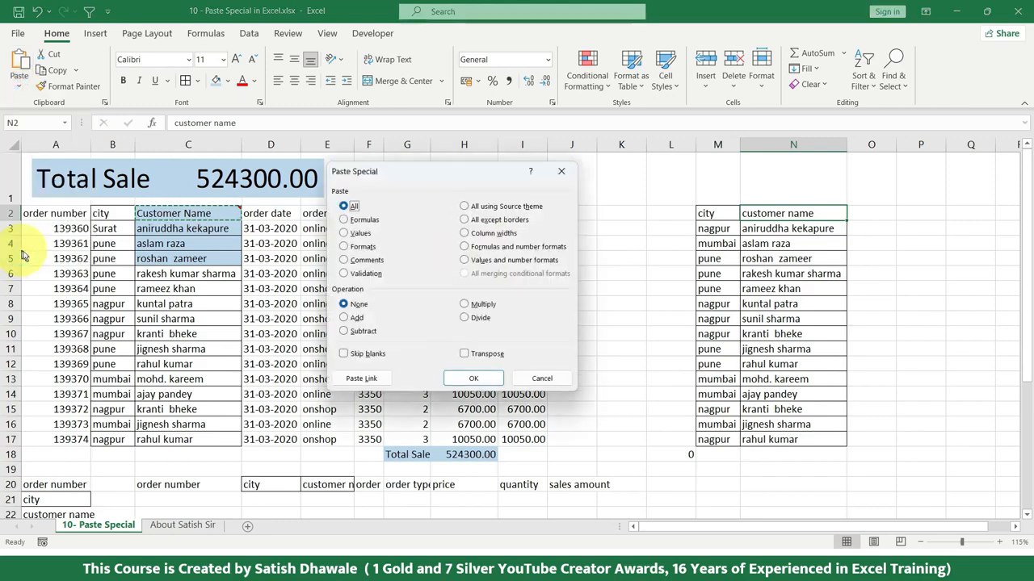
left_click(366, 260)
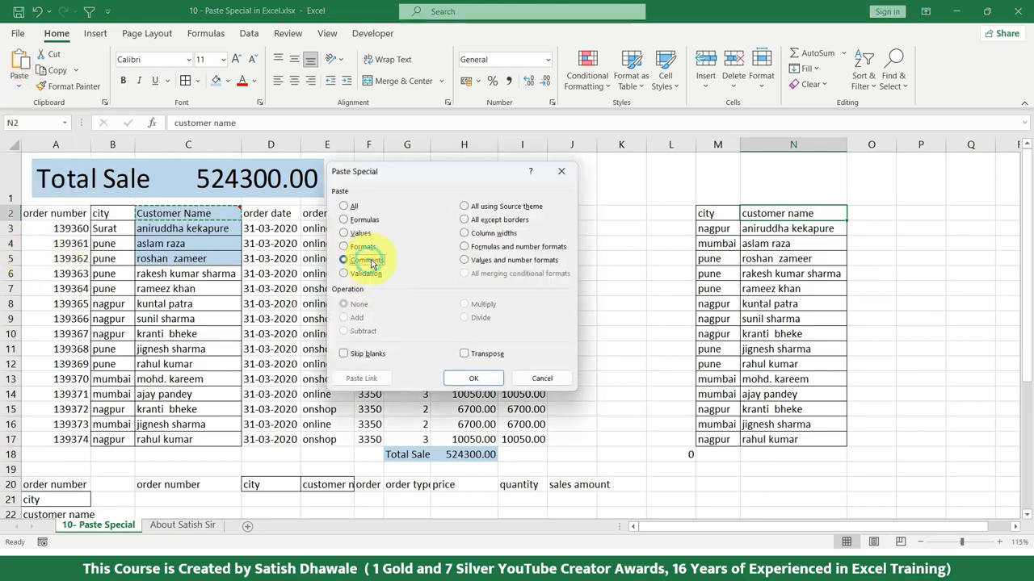
left_click(473, 378)
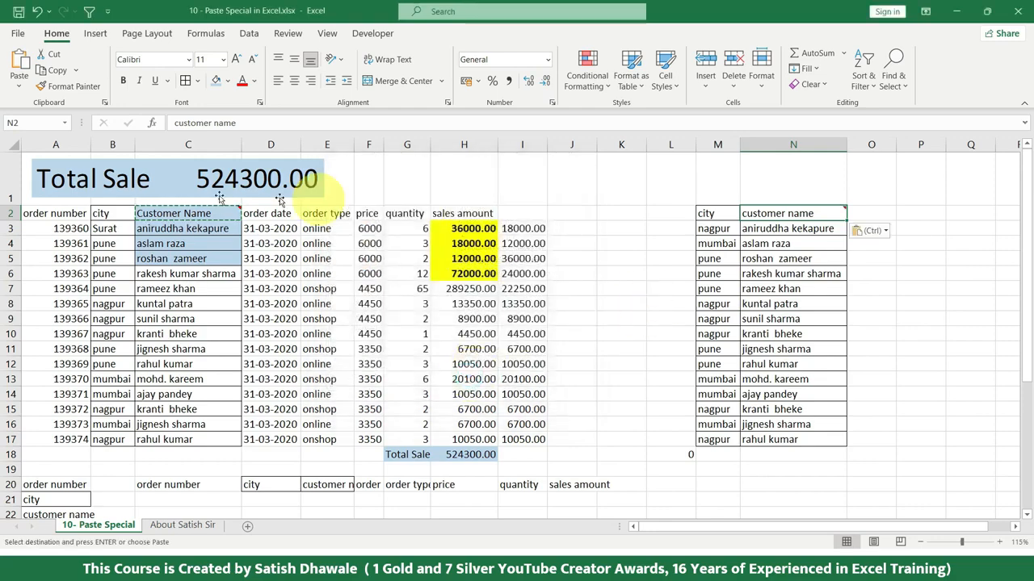
mouse_move(213, 219)
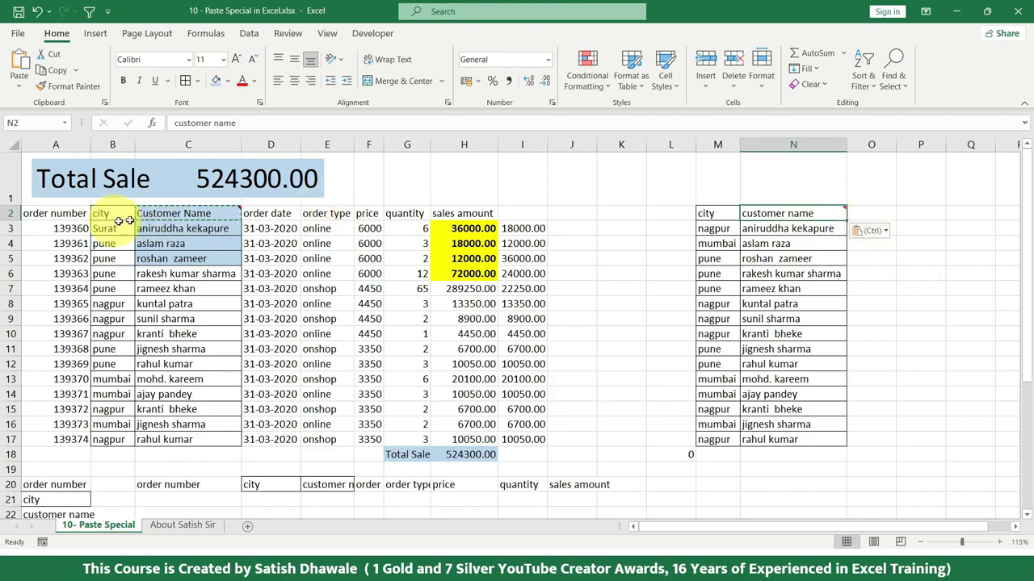
mouse_move(142, 214)
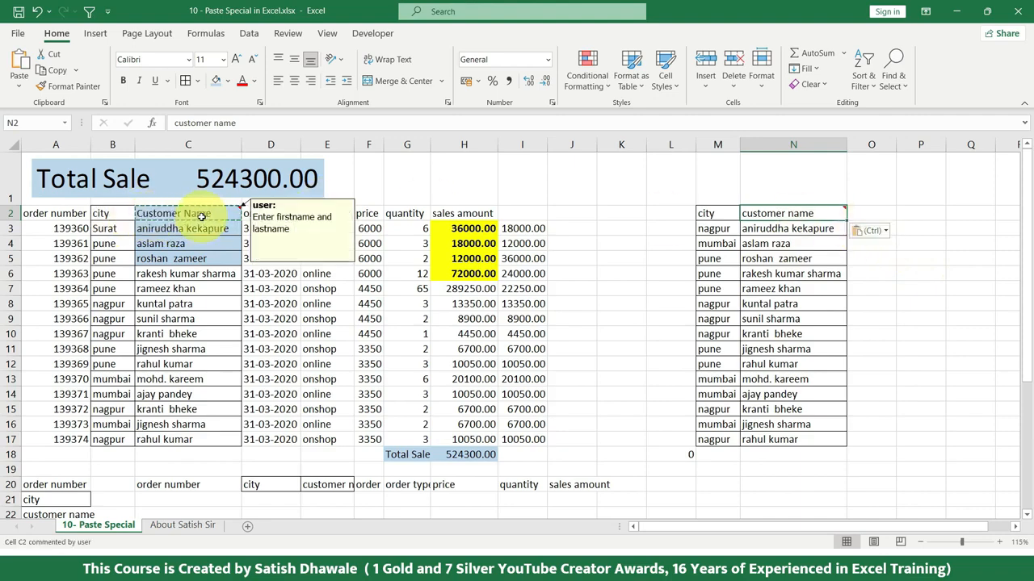
mouse_move(787, 218)
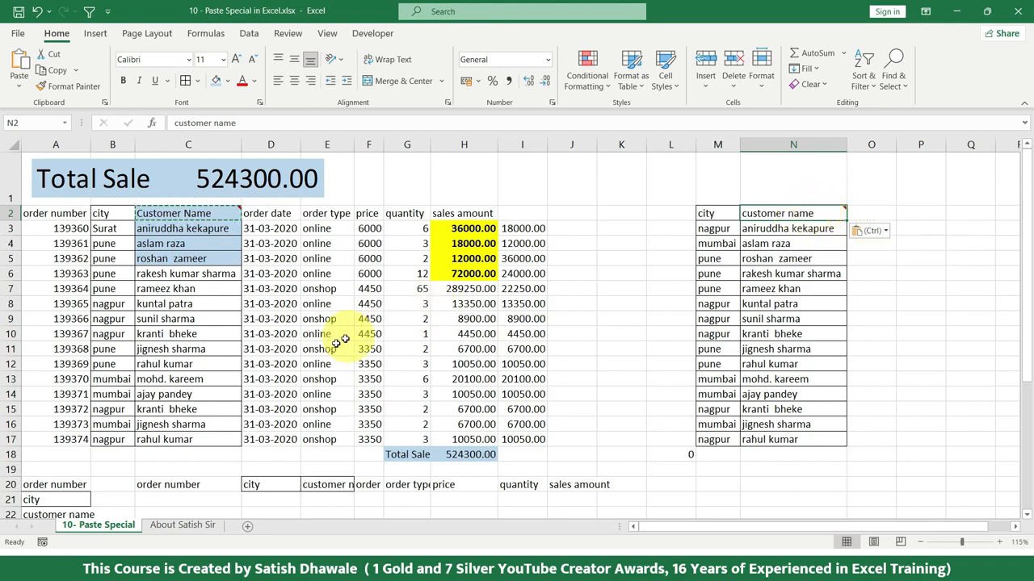
key("Escape")
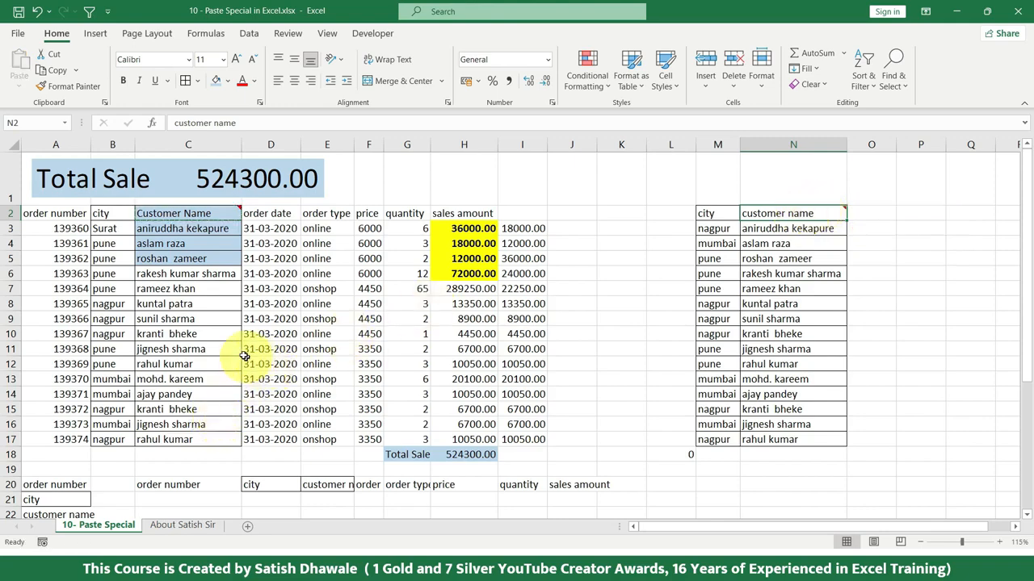
Step: Enter the heading "city" in cell K2
left_click(611, 213)
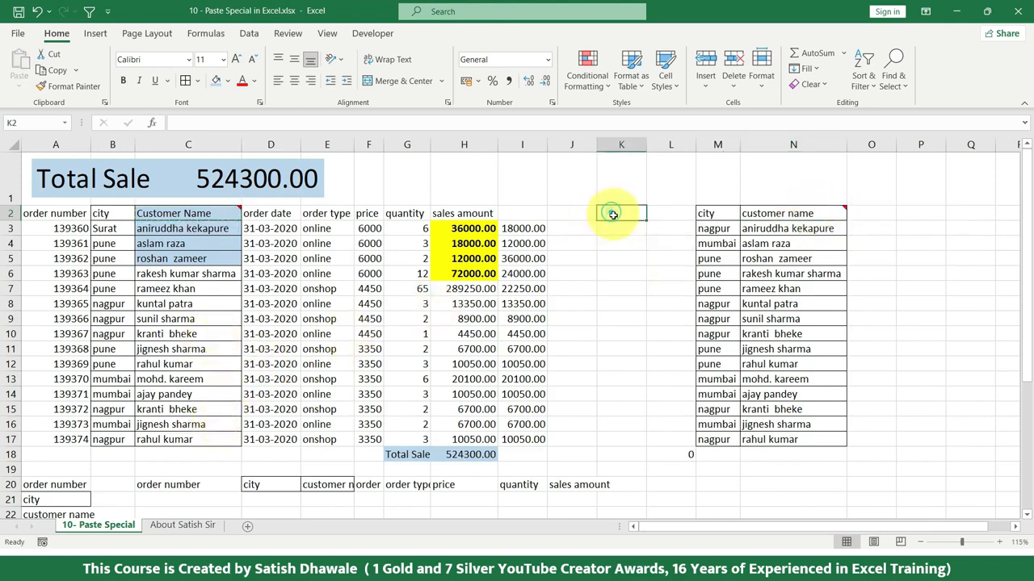
type("co")
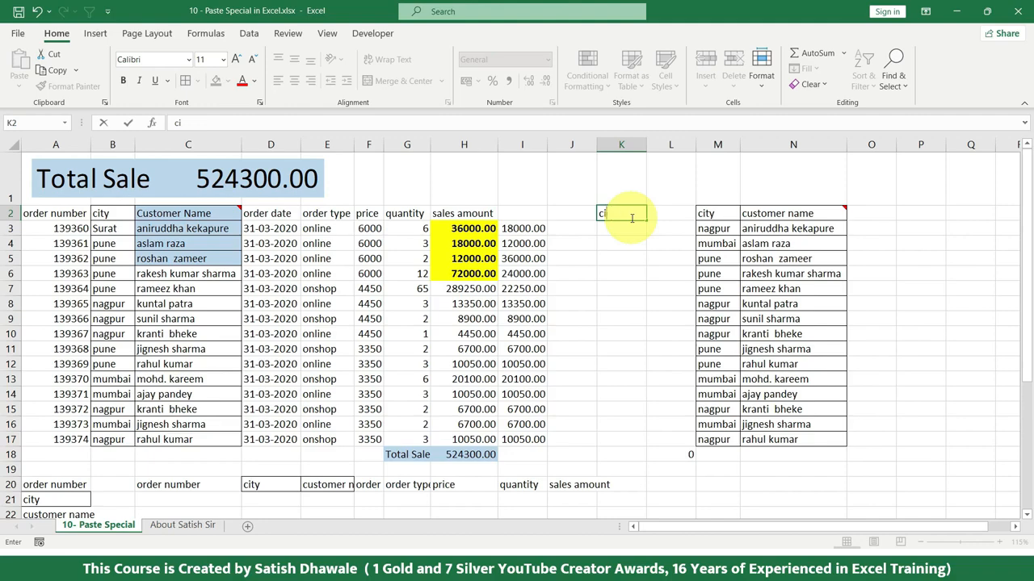
key("Return")
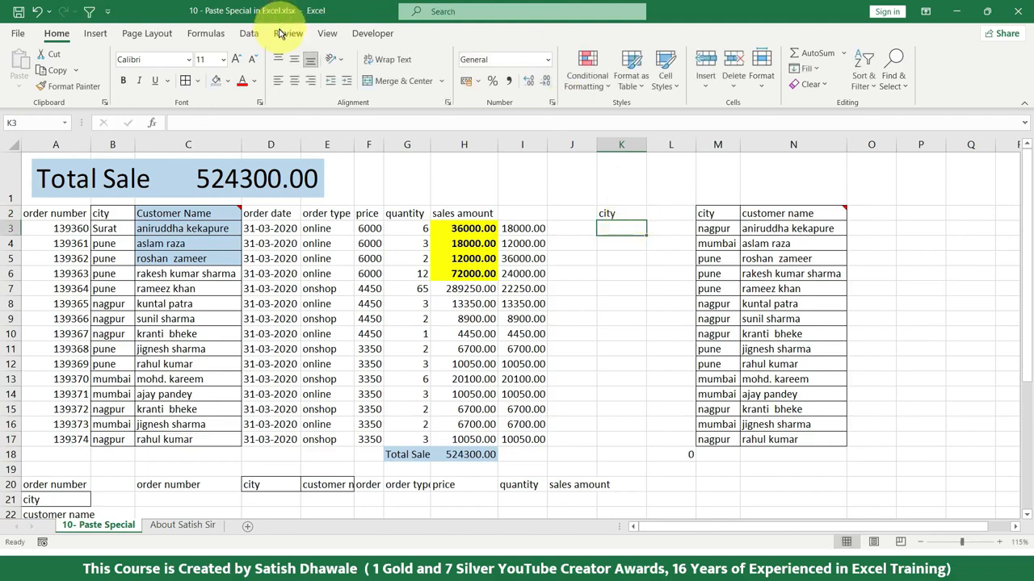
Step: Apply list data validation to K3 with =$B$3:$B$4 as its source
left_click(248, 34)
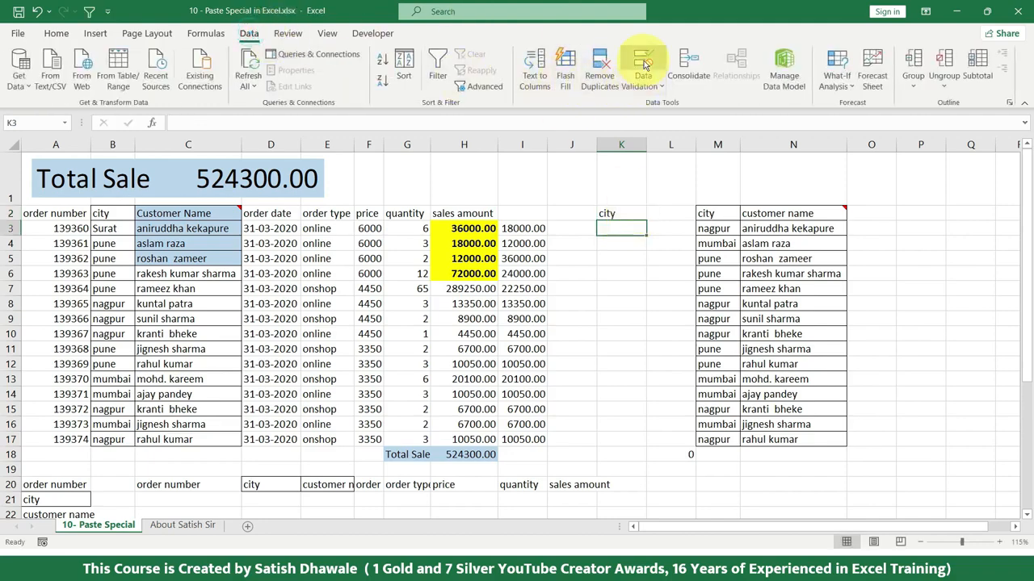
left_click(641, 69)
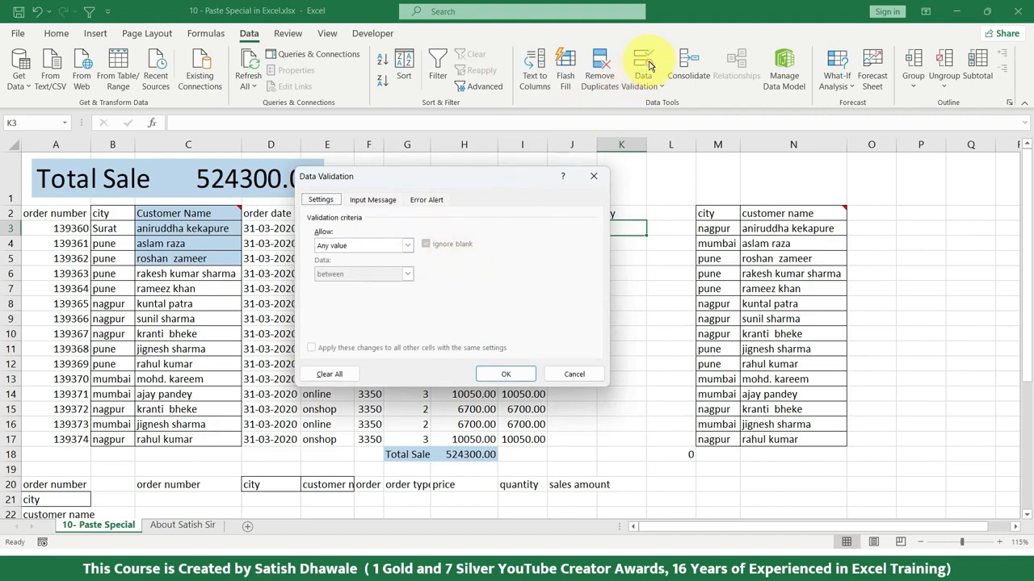
left_click(368, 245)
left_click(334, 288)
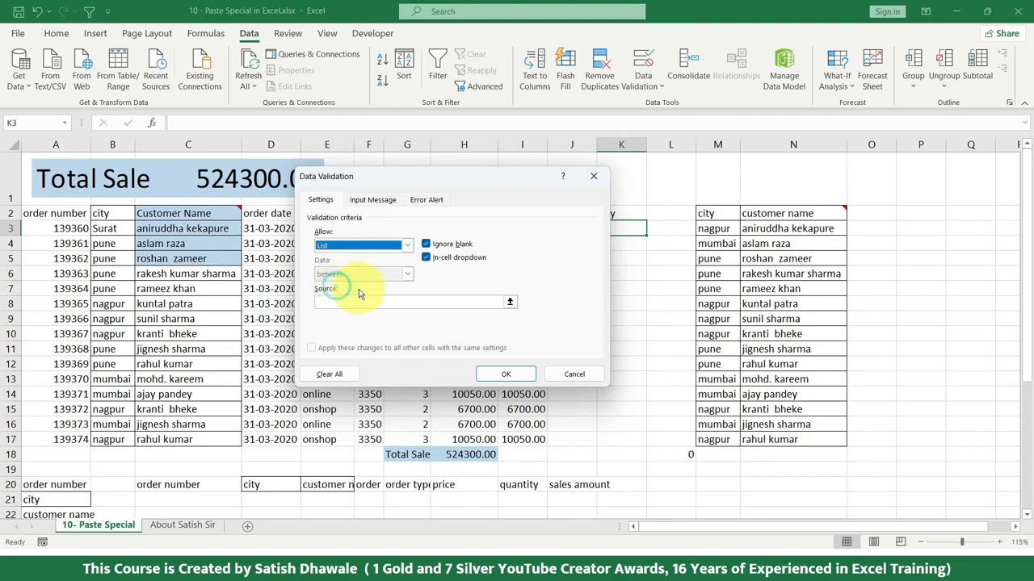
left_click(343, 301)
left_click(112, 231)
left_click_drag(111, 232, 113, 243)
left_click(506, 372)
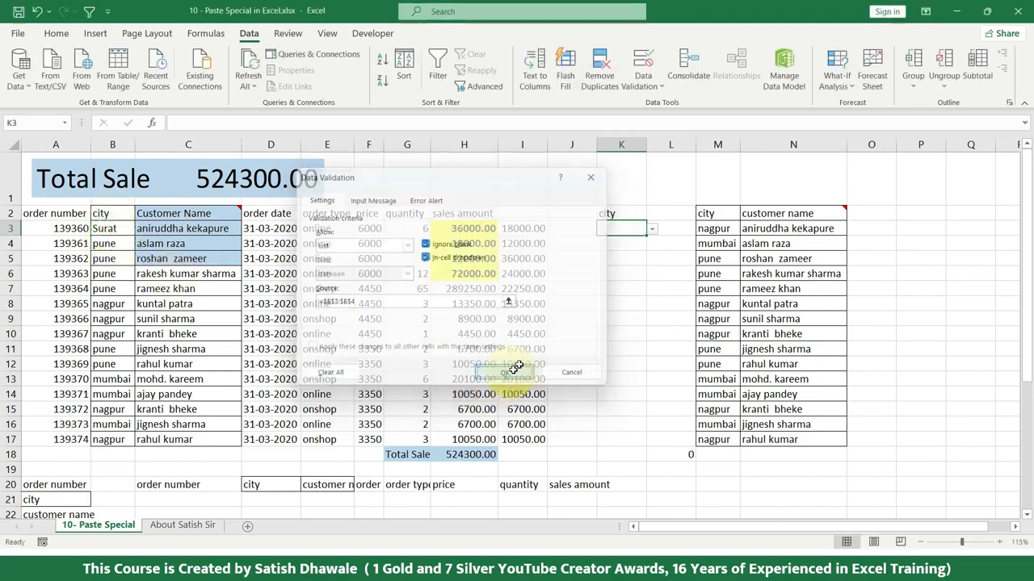
Step: Try out the drop-down list in K3 and choose pune
left_click(650, 229)
left_click(602, 241)
left_click(650, 229)
left_click(621, 252)
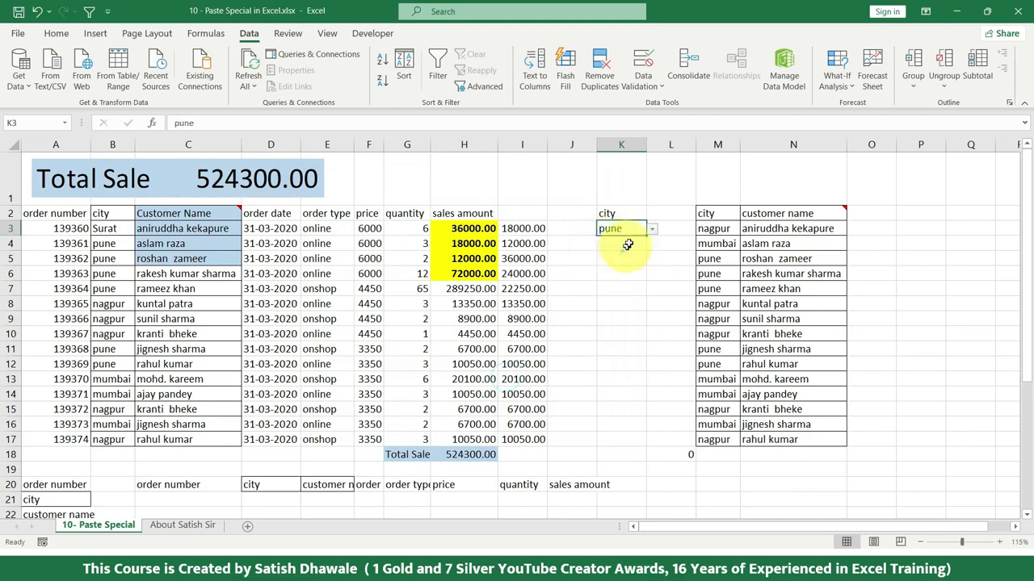
Step: Copy K3 and paste only its validation onto the city cells M3:M17 using Paste Special
left_click(715, 229)
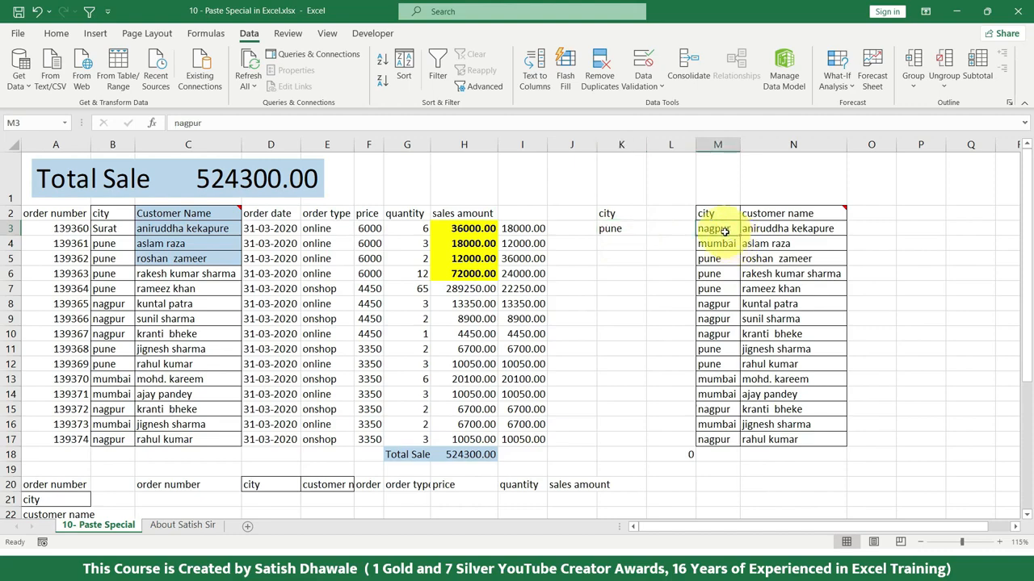
left_click(618, 229)
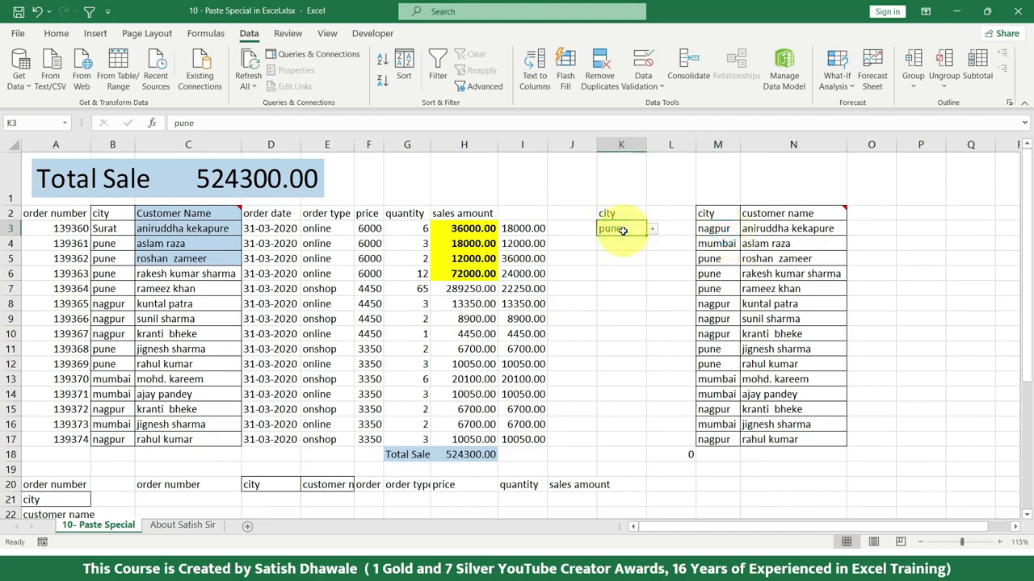
key("ctrl+c")
left_click_drag(715, 229, 714, 439)
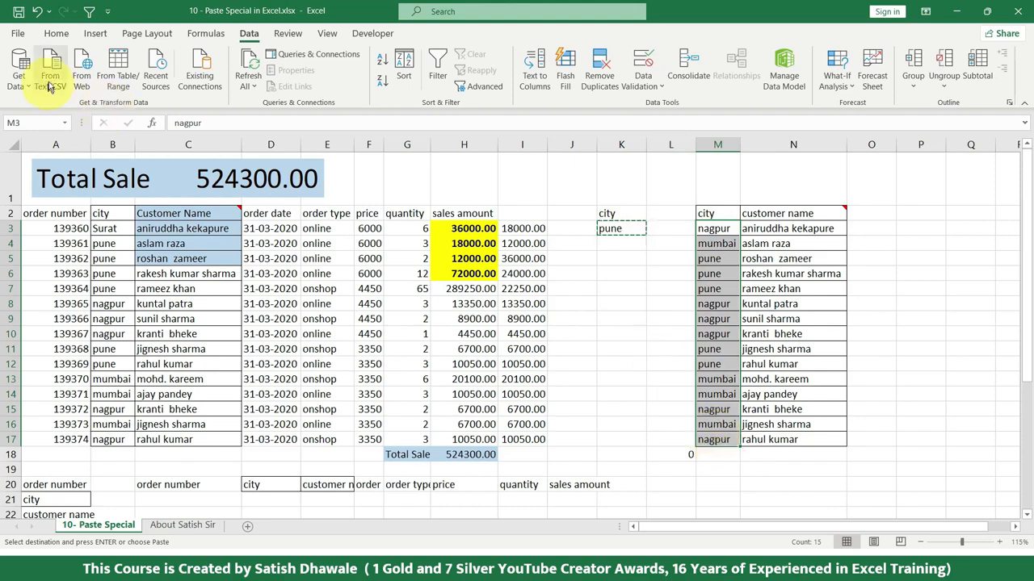
left_click(57, 35)
left_click(19, 86)
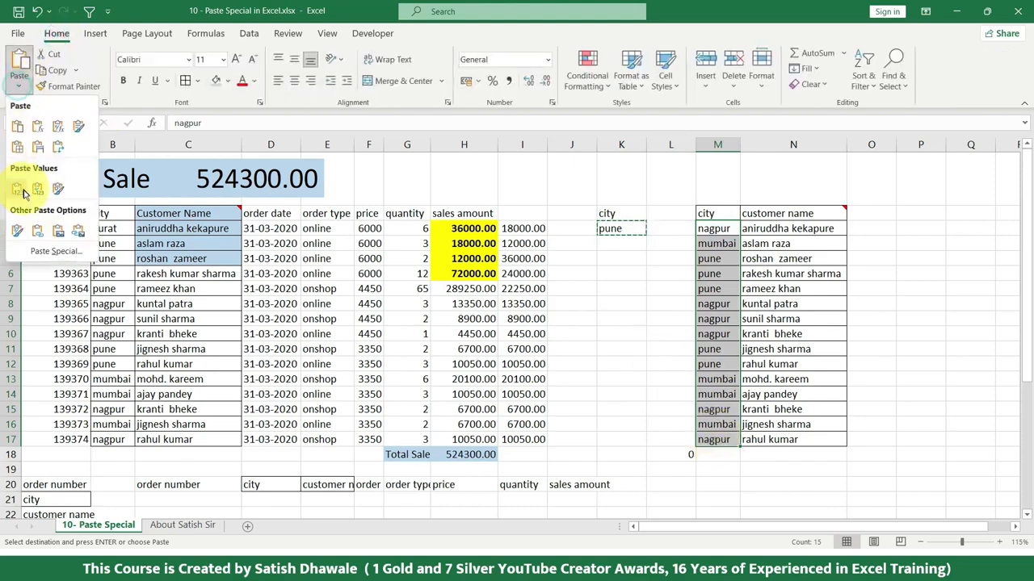
left_click(37, 267)
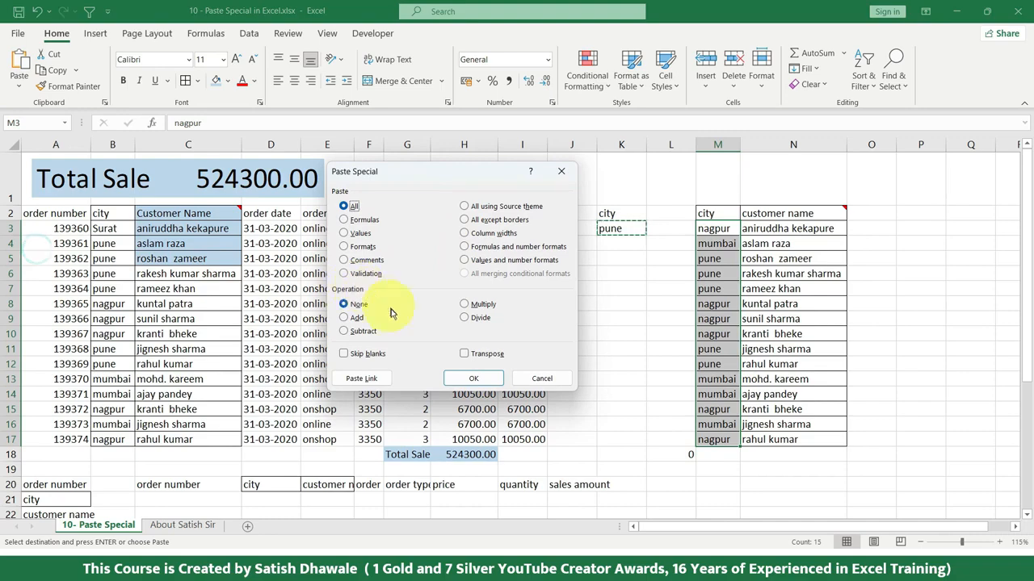
left_click(373, 274)
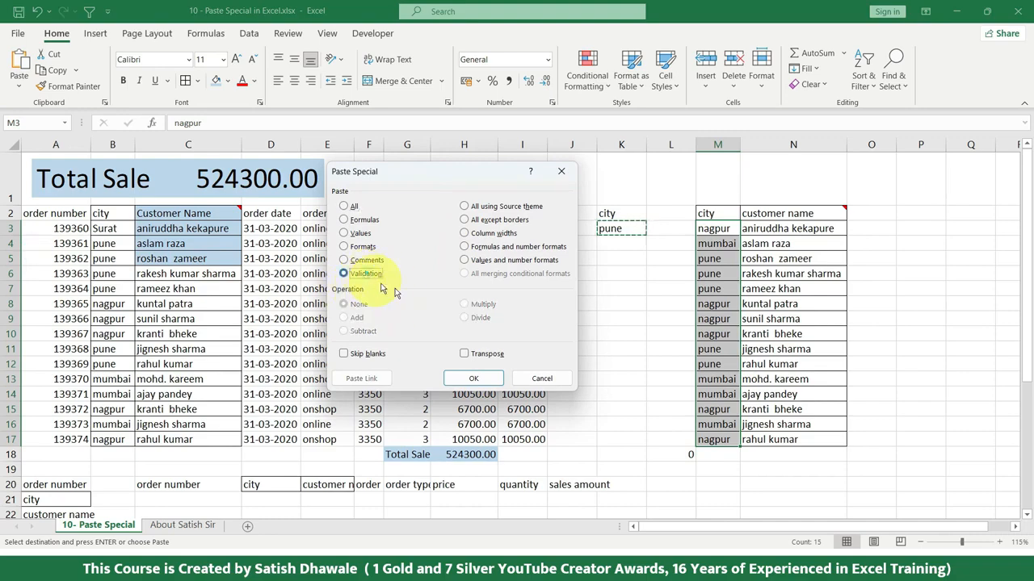
left_click(475, 379)
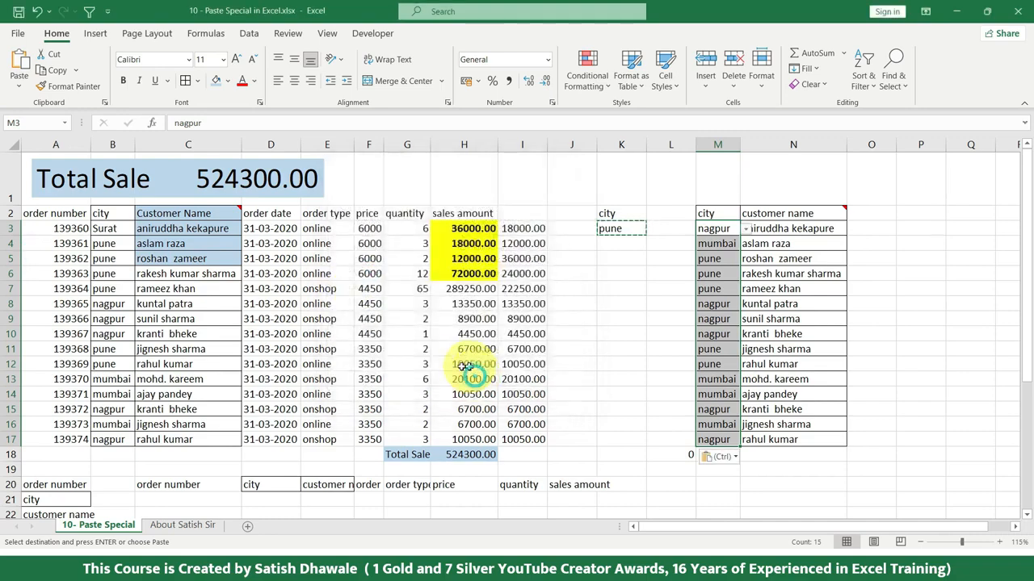
Step: Check the drop-down lists in city cells M3, M8 and M13 without changing their values
left_click(747, 228)
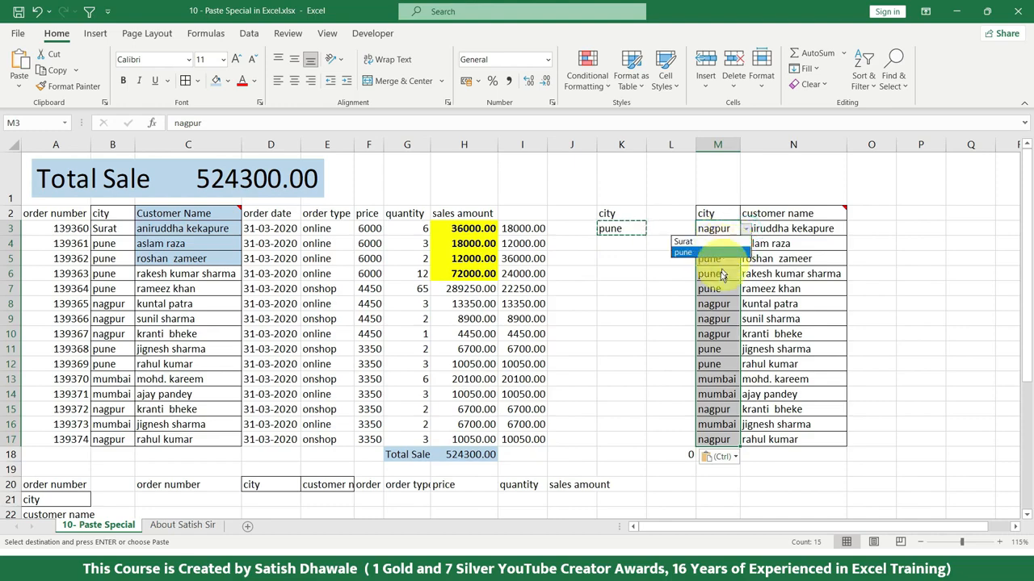
left_click(717, 284)
left_click(718, 302)
left_click(746, 305)
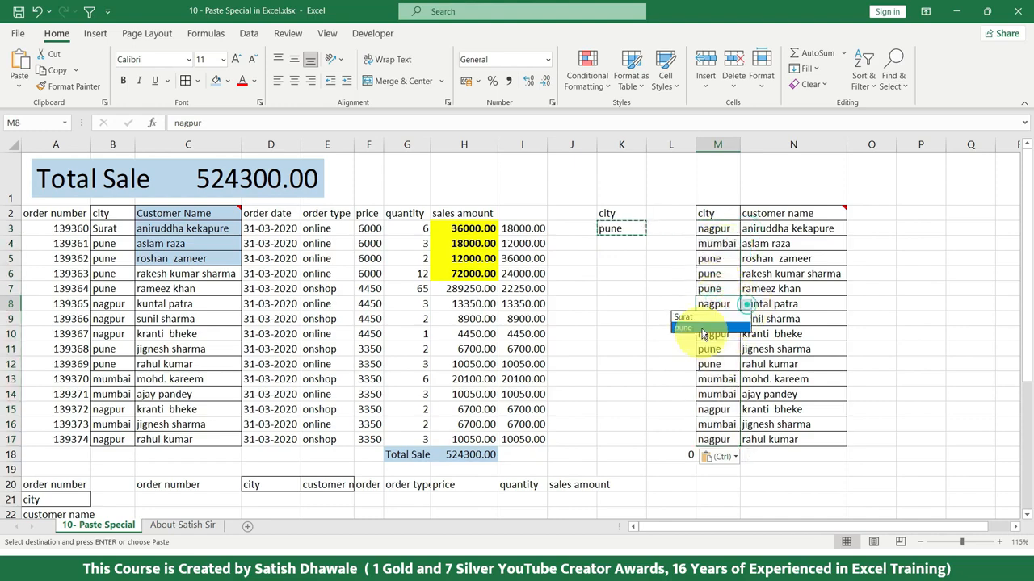
left_click(705, 371)
left_click(715, 379)
left_click(744, 378)
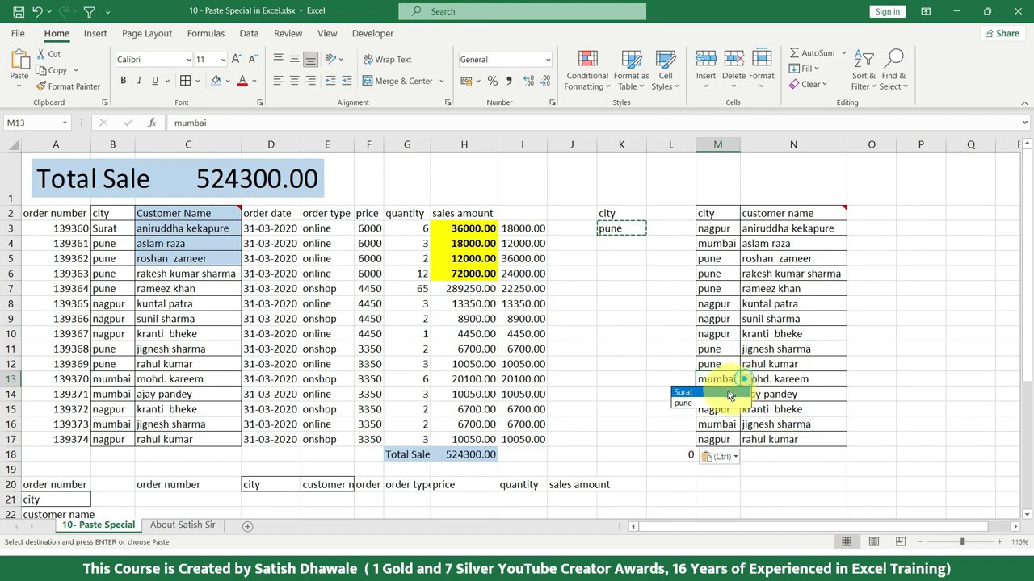
left_click(657, 279)
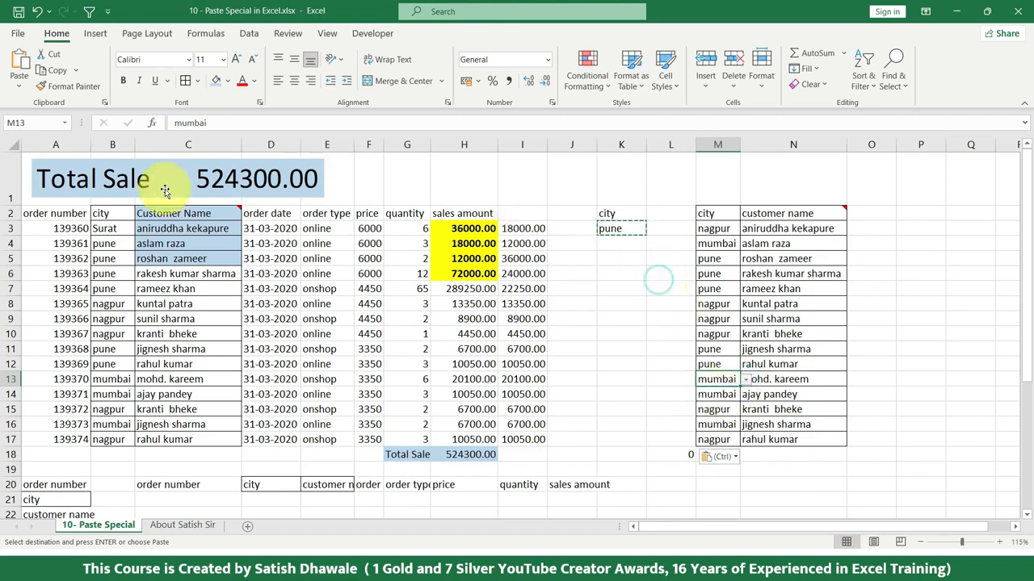
Step: Copy the Customer Name cells C2:C5, review the Operation choices in the Paste Special dialog, and close it without pasting
key("Escape")
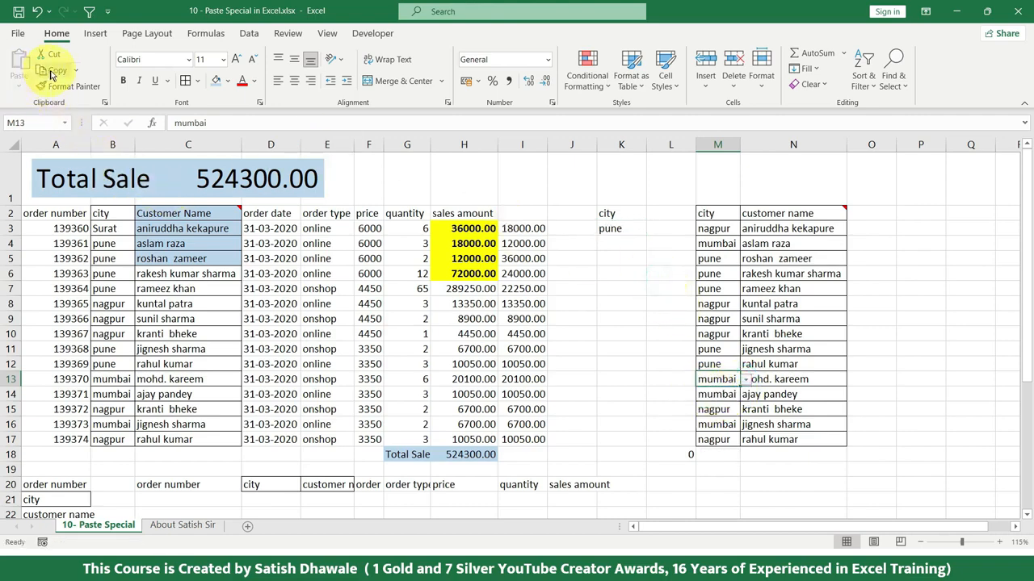
left_click_drag(189, 217, 189, 260)
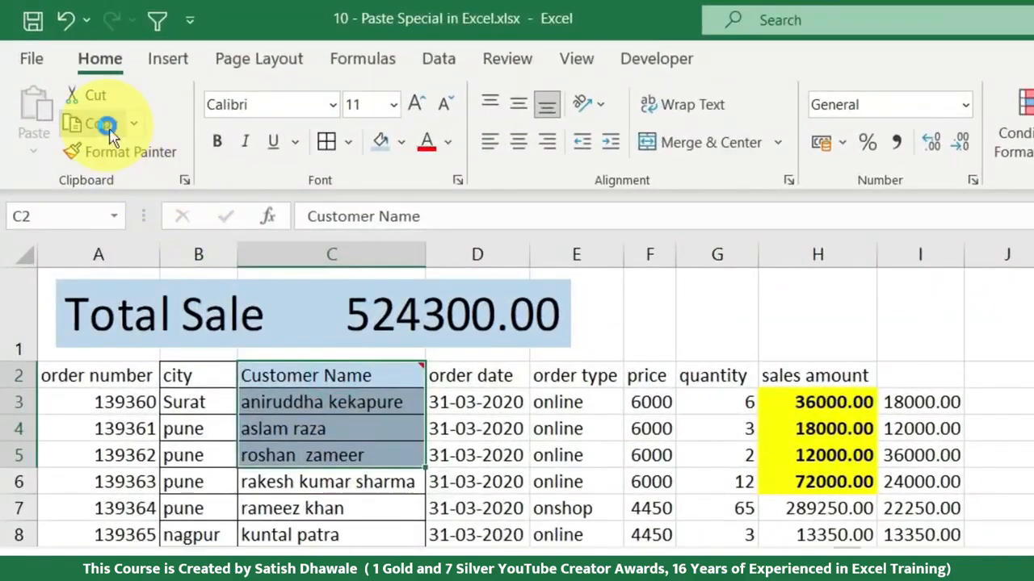
left_click(108, 125)
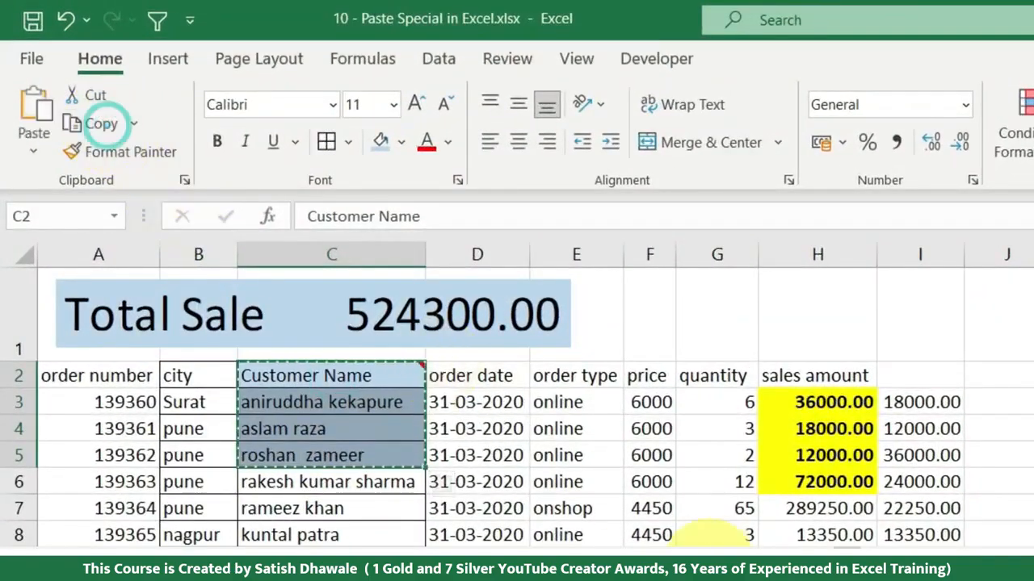
left_click(33, 150)
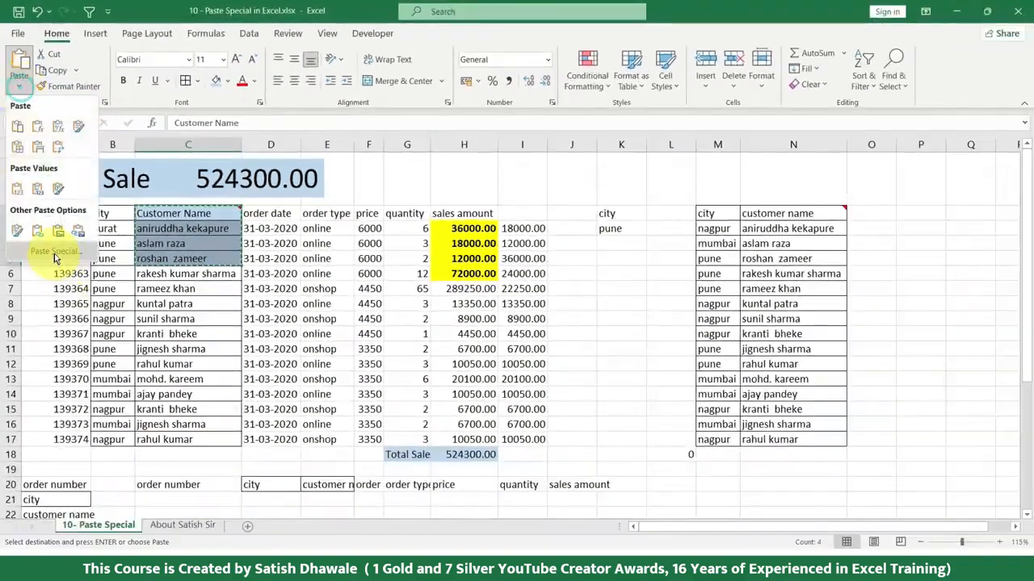
left_click(55, 254)
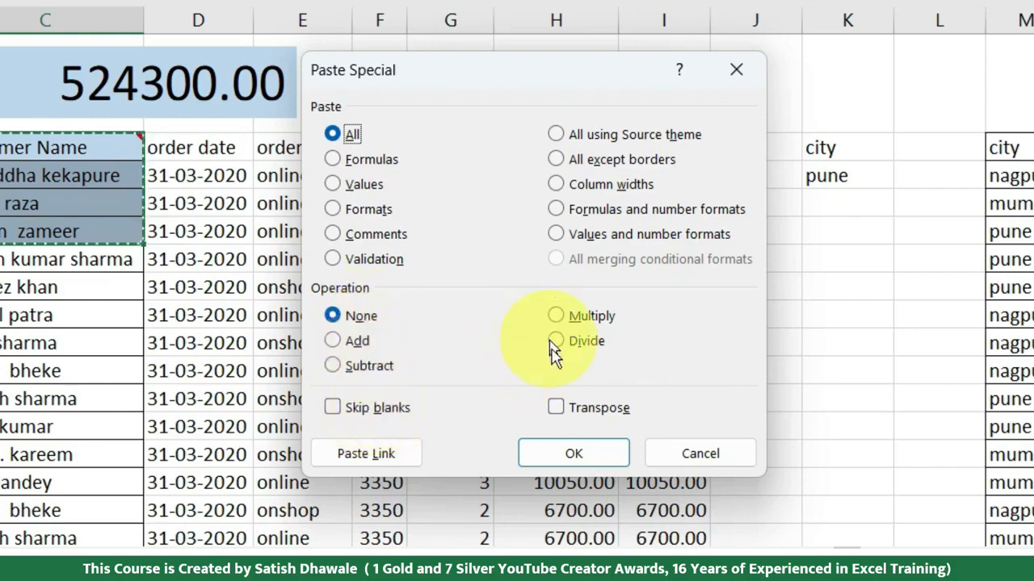
left_click(706, 460)
Step: Enter the sample numbers 45, 65, 32 and 65 in cells J28 to J31 of the empty area below the sales data
scroll(315, 404, "down", 6)
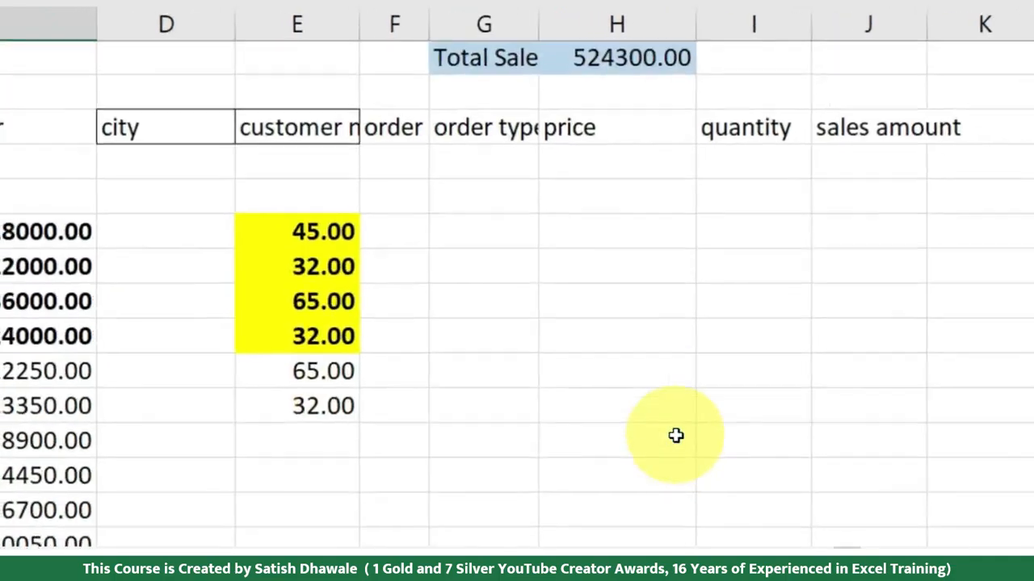
scroll(674, 436, "down", 2)
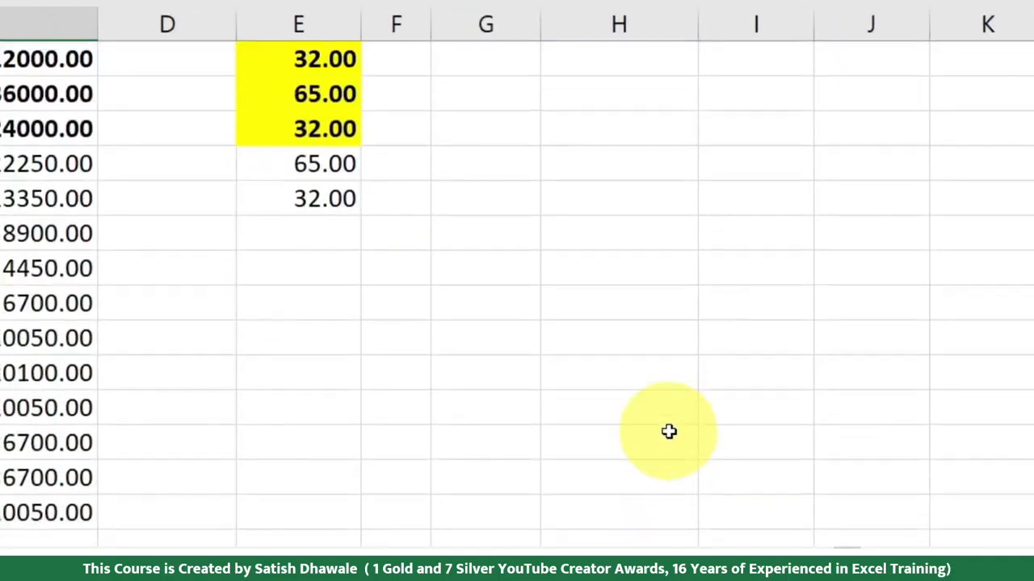
left_click(830, 202)
type("45")
key("Return")
type("65")
key("Return")
type("32")
key("Return")
type("65")
key("Return")
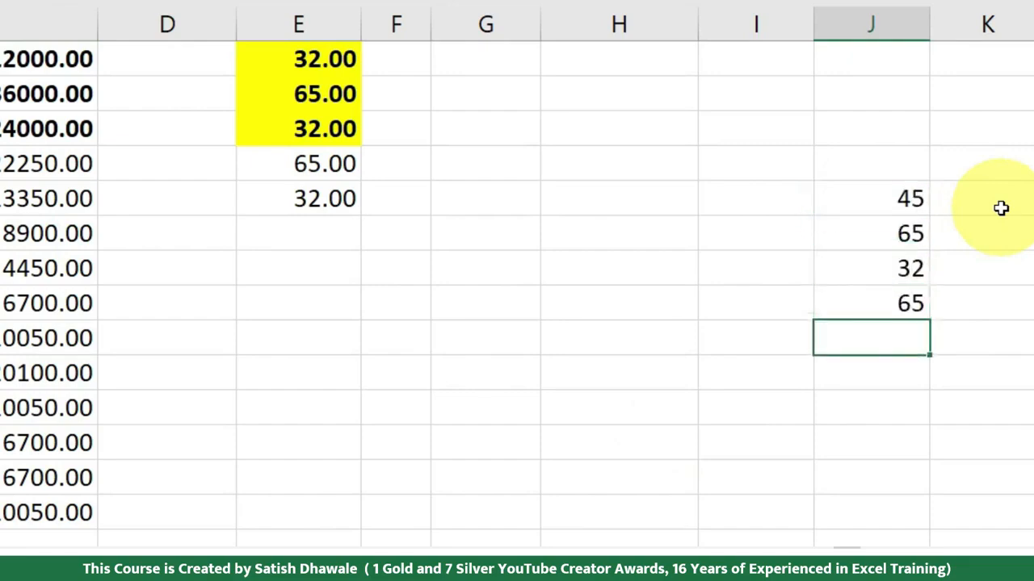
Step: Enter the number 20 in cell I26, above the sample numbers
left_click(748, 134)
type("20")
key("Return")
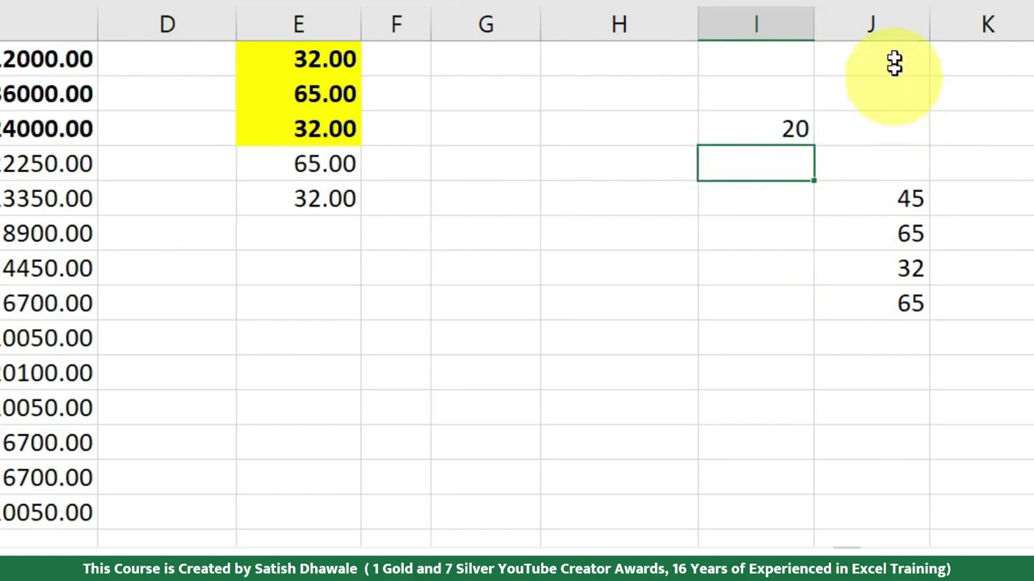
Step: Copy the 20 in I26 and add it to the numbers in J28:J31 using the Paste Special Add operation
left_click(803, 126)
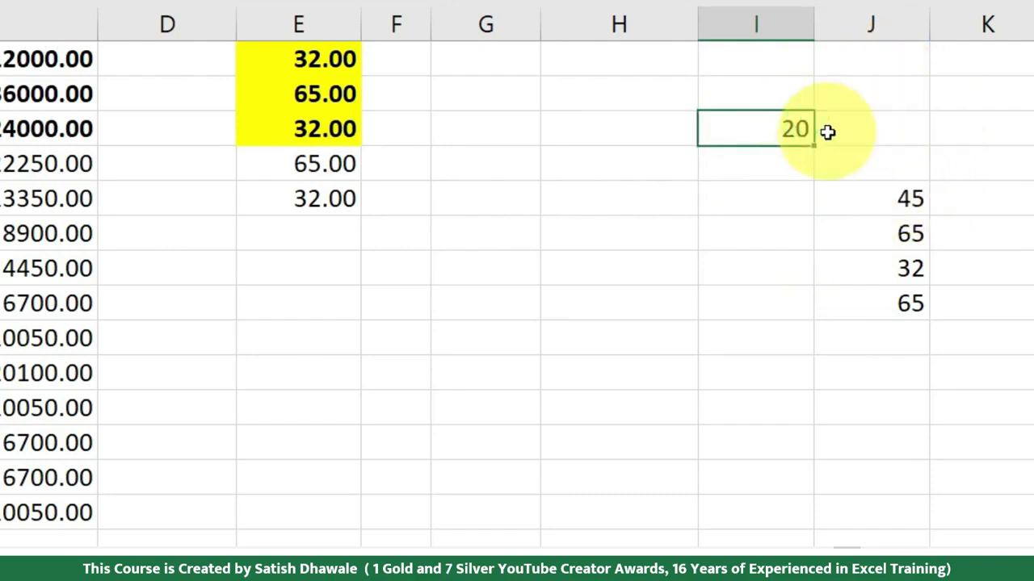
key("ctrl+c")
left_click_drag(894, 203, 890, 310)
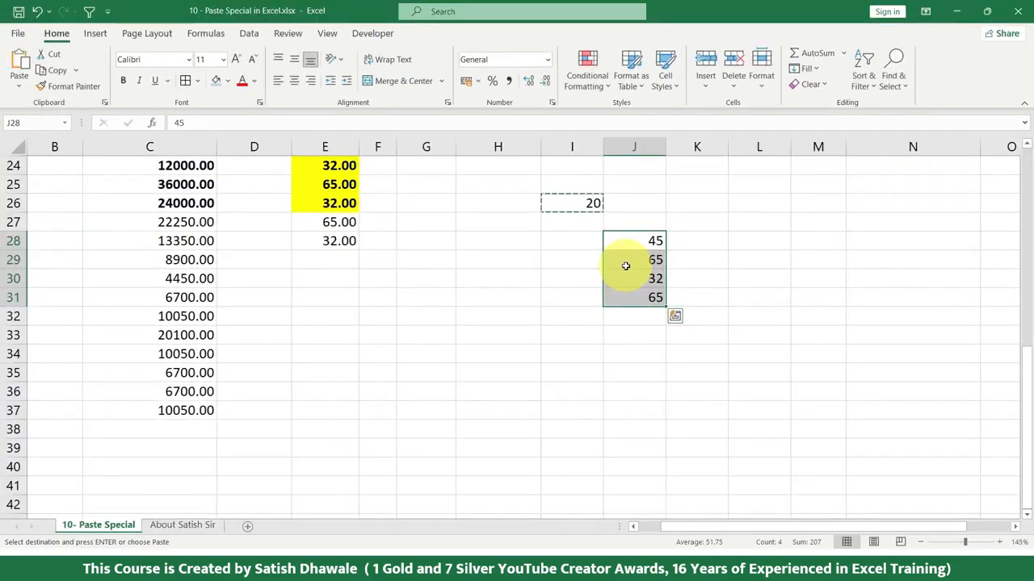
key("alt")
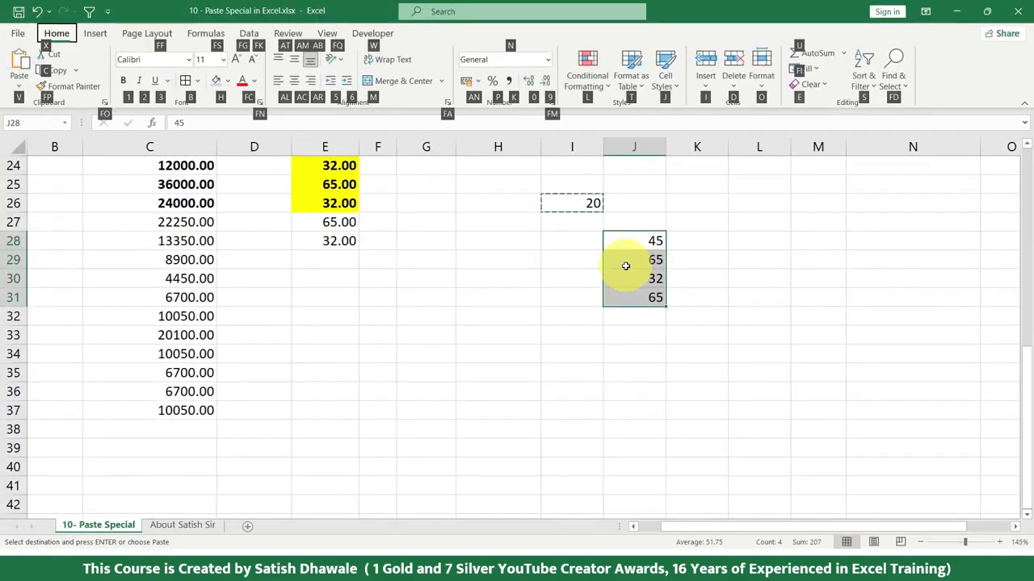
key("v")
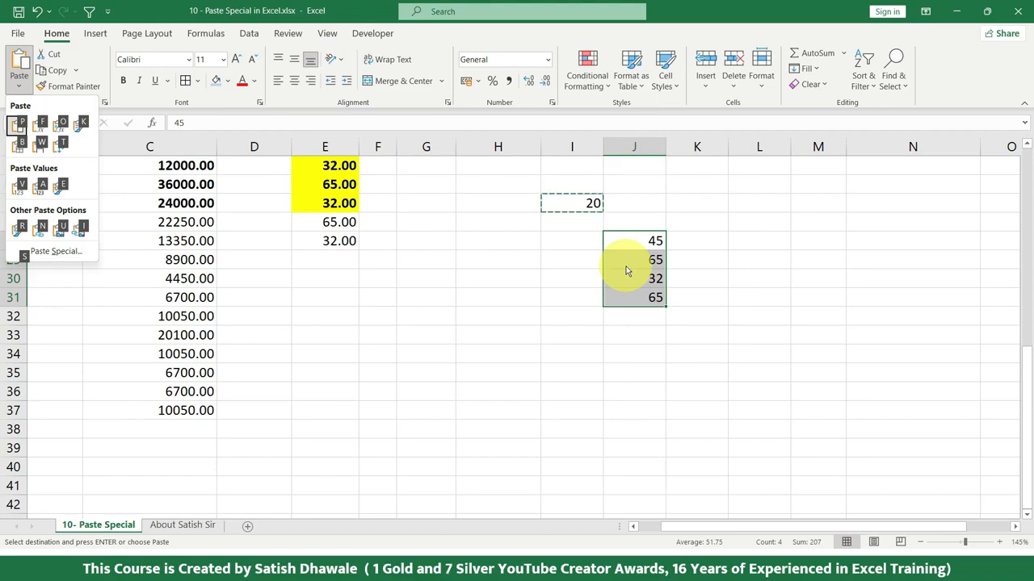
key("s")
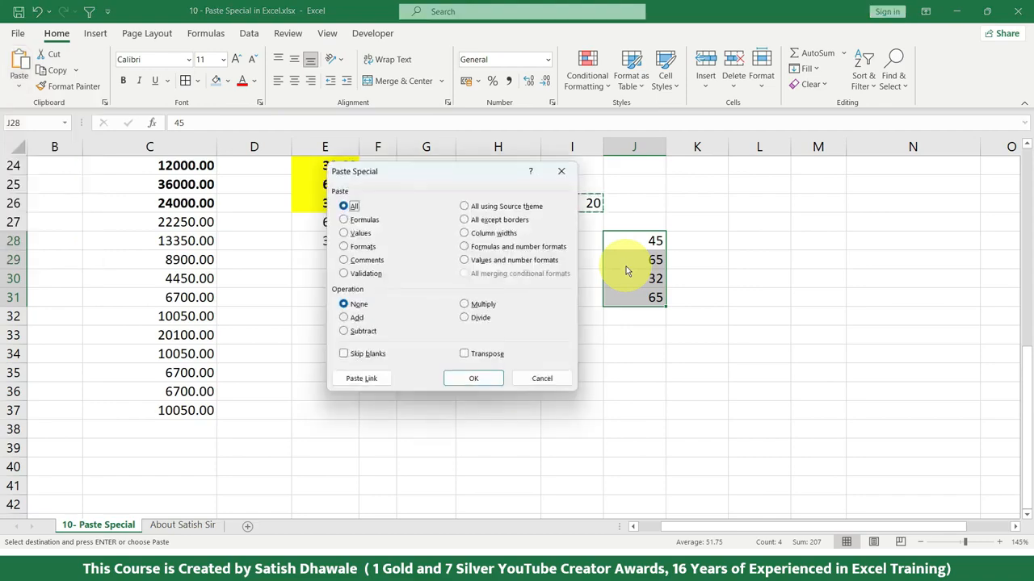
left_click(358, 319)
left_click_drag(445, 181, 323, 169)
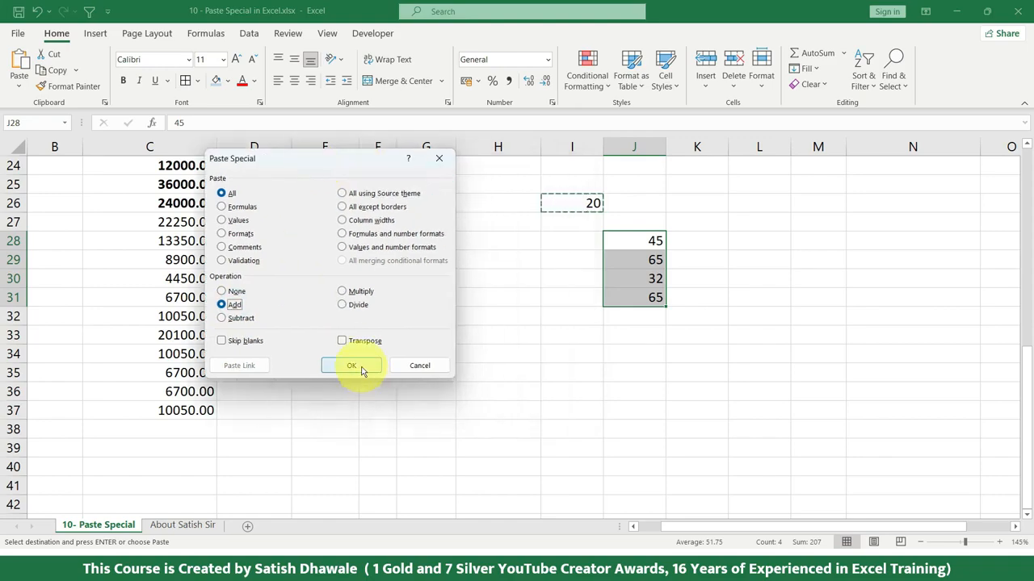
left_click(352, 366)
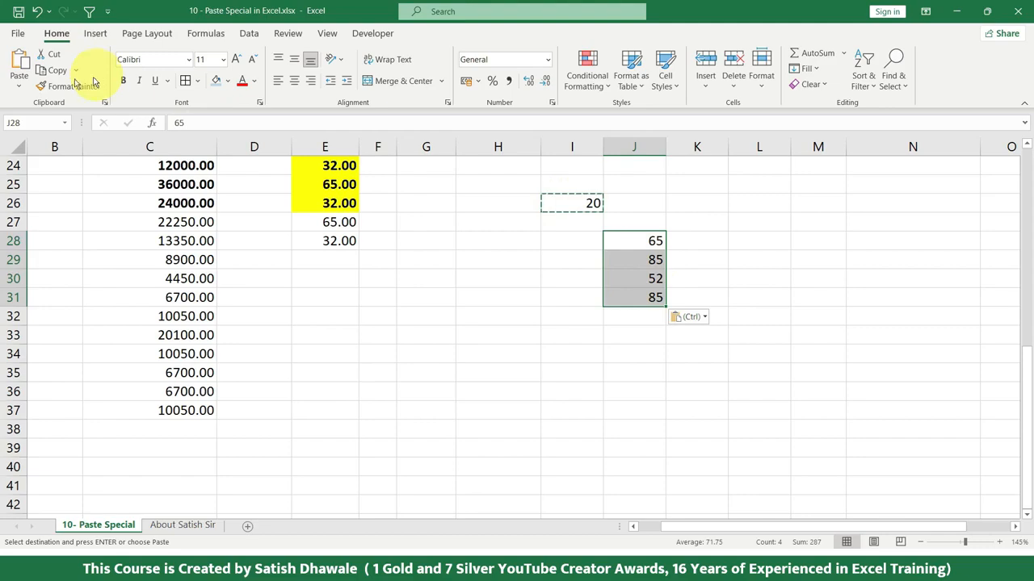
Step: Multiply the numbers in J28:J31 by the copied 20 using the Paste Special Multiply operation
left_click(19, 77)
left_click(48, 250)
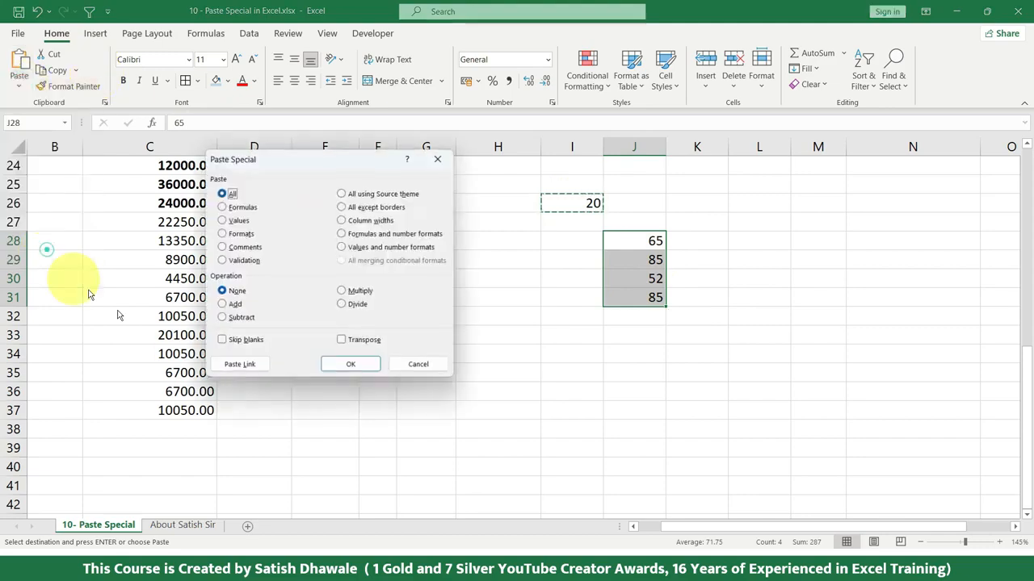
left_click(361, 294)
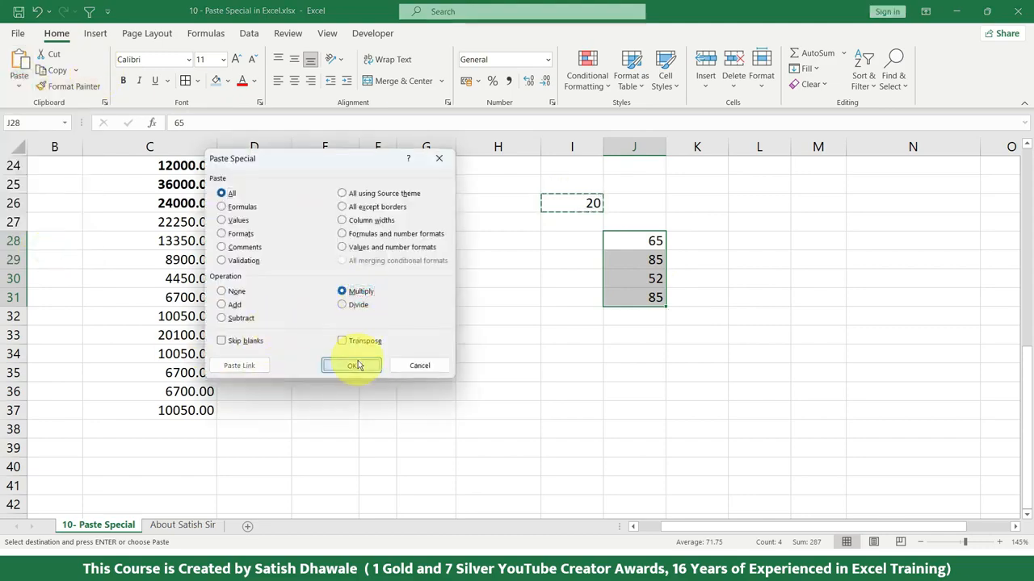
left_click(352, 365)
Step: Reopen Paste Special for J28:J31 and look over the Add, Subtract and Divide operations without applying one
left_click(19, 80)
left_click(53, 253)
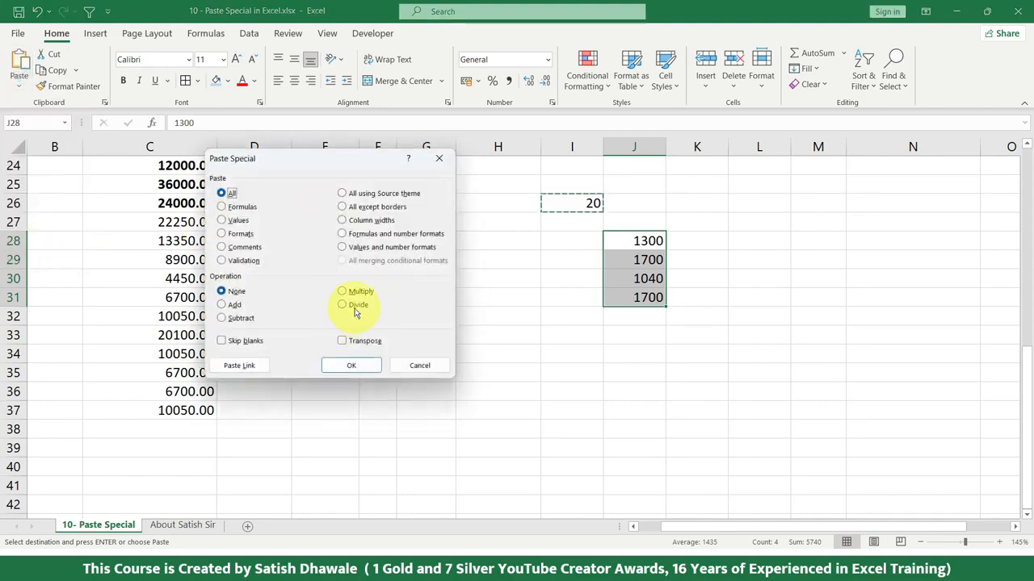
left_click(229, 305)
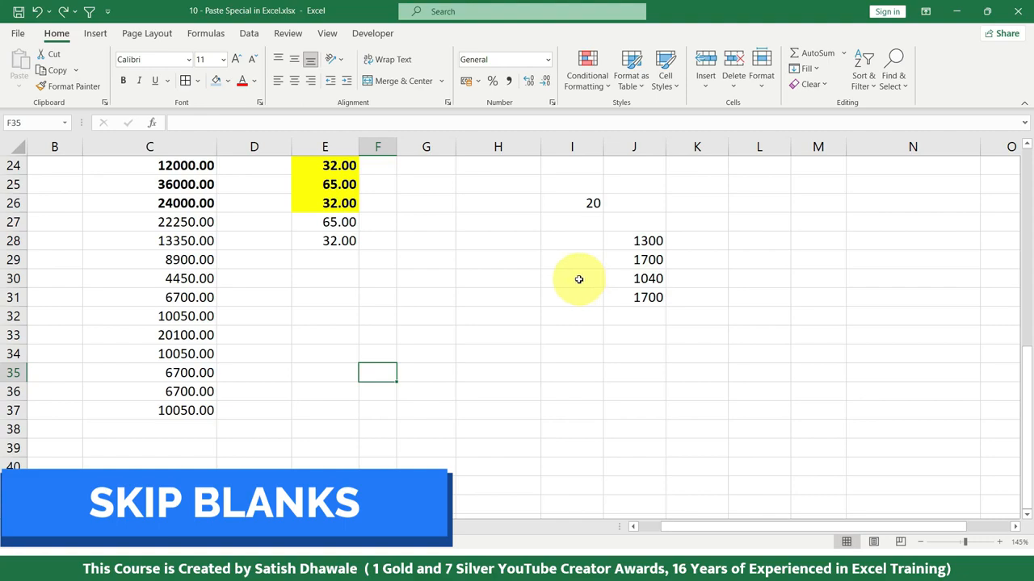
Step: Enter the heading "Old rates" in cell E42, in the empty area below the existing data
scroll(573, 278, "down", 5)
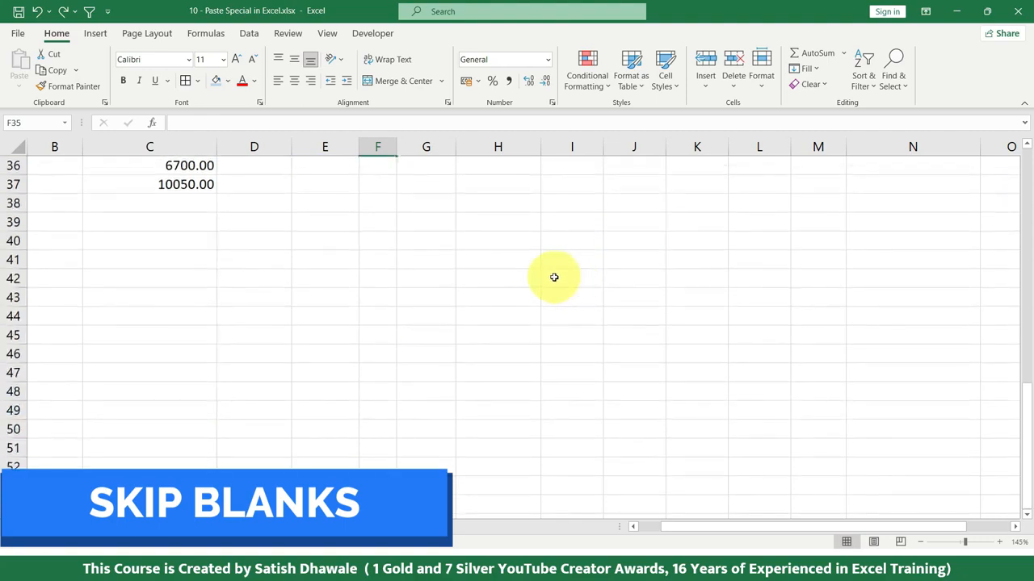
left_click(323, 220)
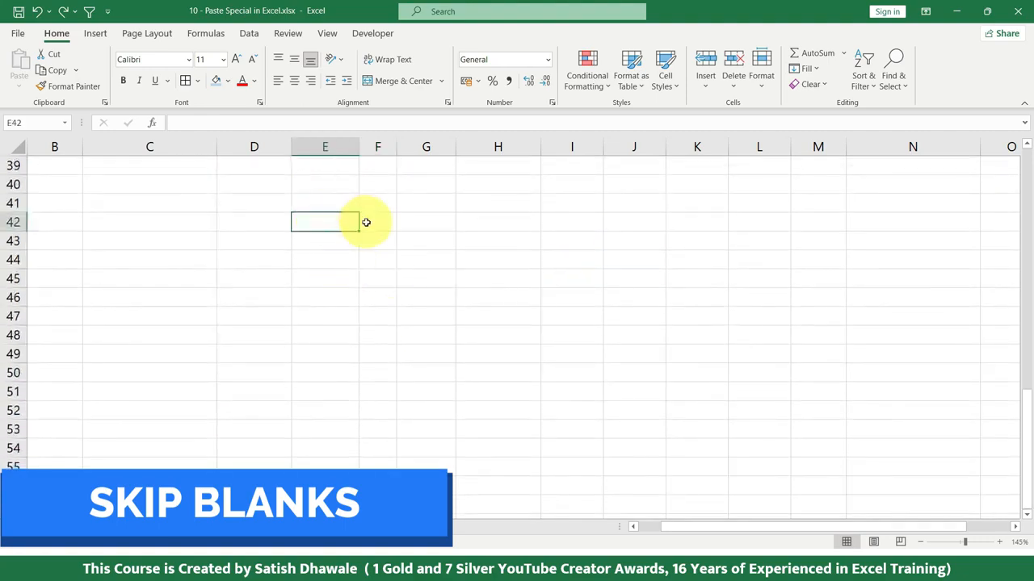
type("Ol")
key("Return")
key("Up")
type("s")
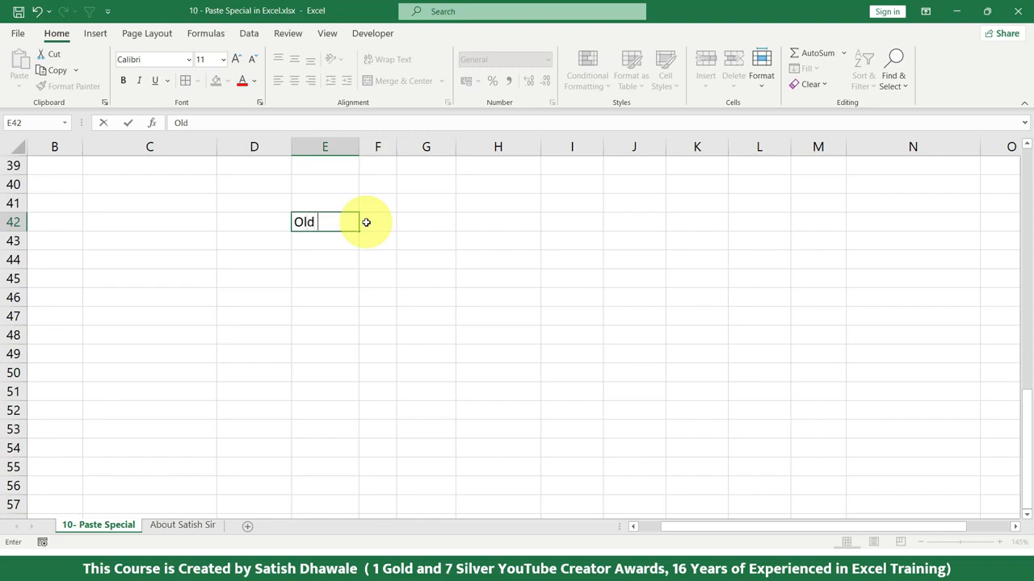
type("rates")
key("Return")
Step: Enter the heading "new rates" in cell H42, on the same row as the Old rates heading
key("Left")
key("Up")
left_click(366, 223)
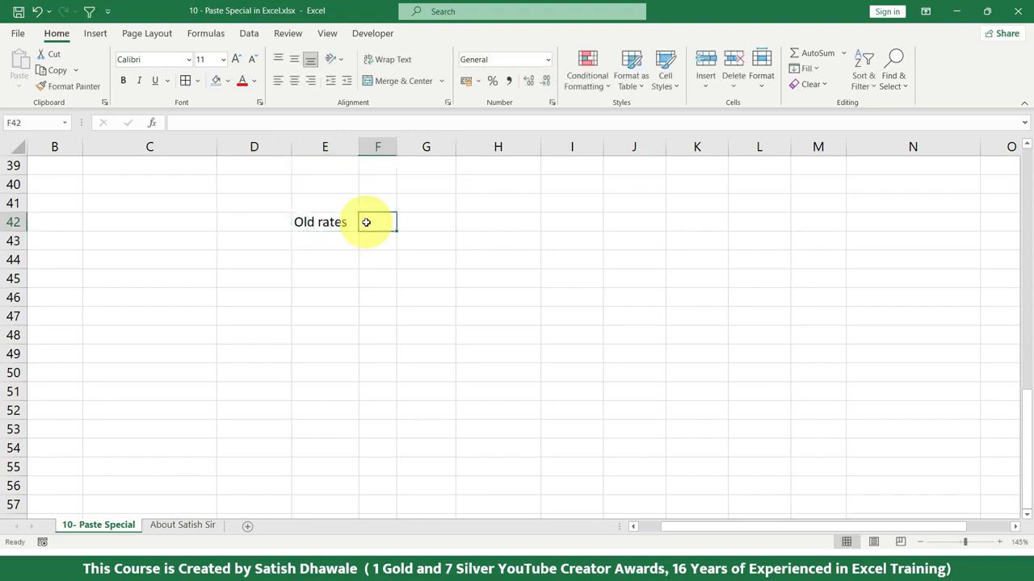
key("Right")
key("Right")
type("new")
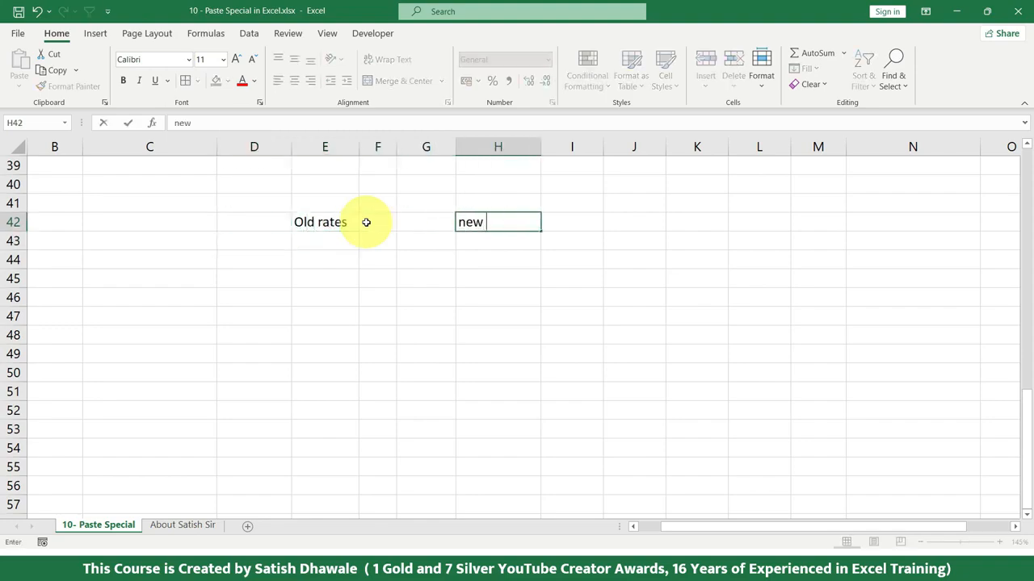
key("Return")
Step: Enter the old rates 45 and 65 in E43:E44 and 65, 32 and 56 in E46:E48, leaving E45 blank
key("Left")
key("Left")
key("Left")
type("45")
key("Return")
type("65")
key("Return")
key("Return")
type("65")
key("Return")
type("32")
key("Return")
type("56")
key("Return")
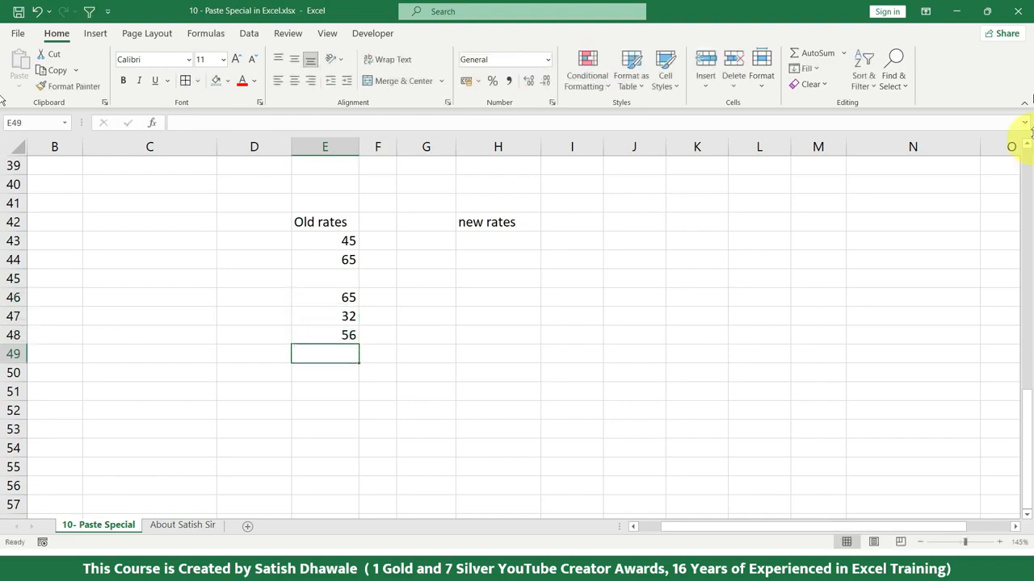
Step: Enter 98 and 65 as the first two new rates in H43 and H44
left_click(478, 240)
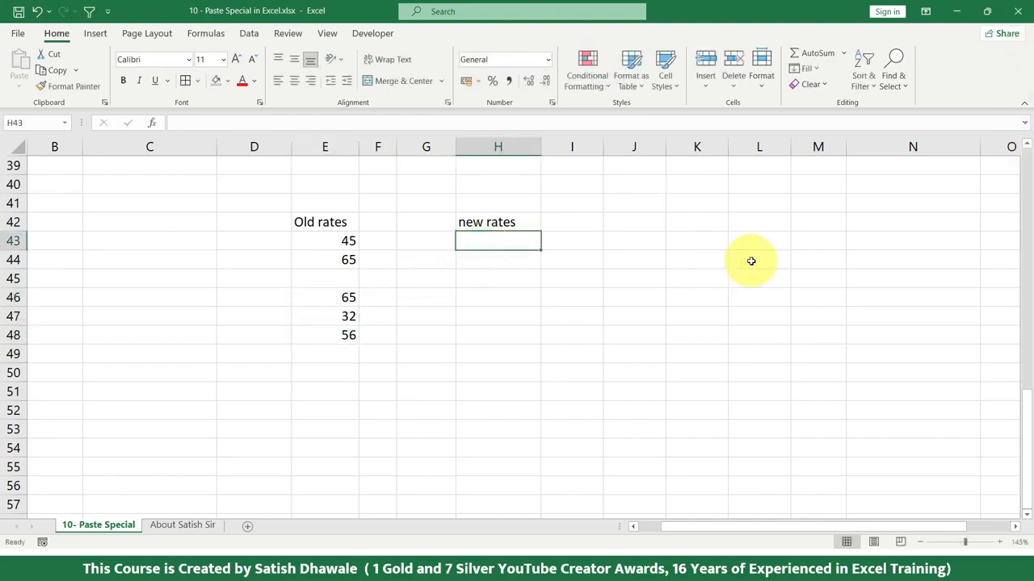
type("98")
key("Return")
type("65")
key("Return")
Step: Clear the old rate in E46 so that the Old rates list has two consecutive blank cells
key("Left")
key("Down")
key("Left")
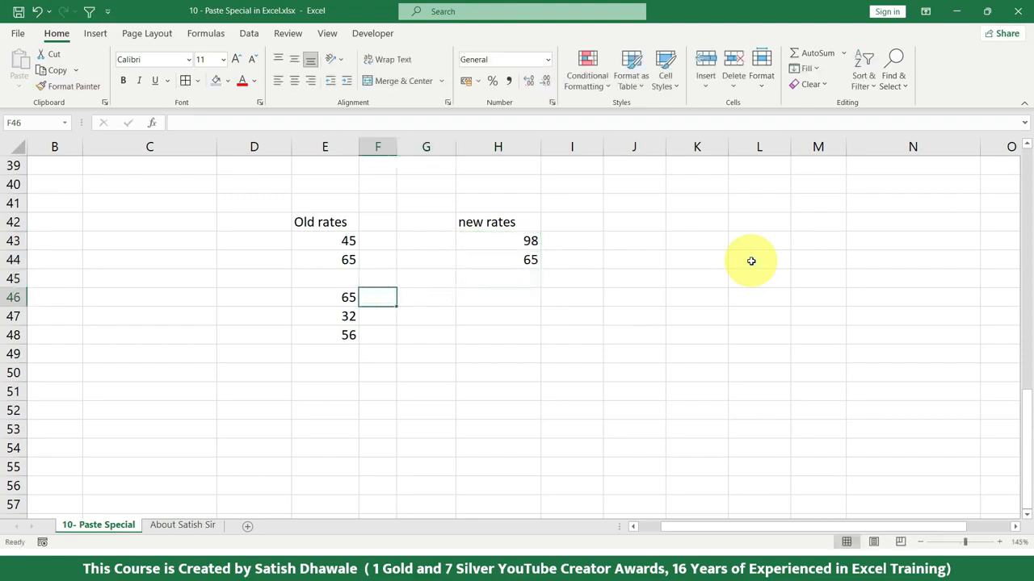
key("Left")
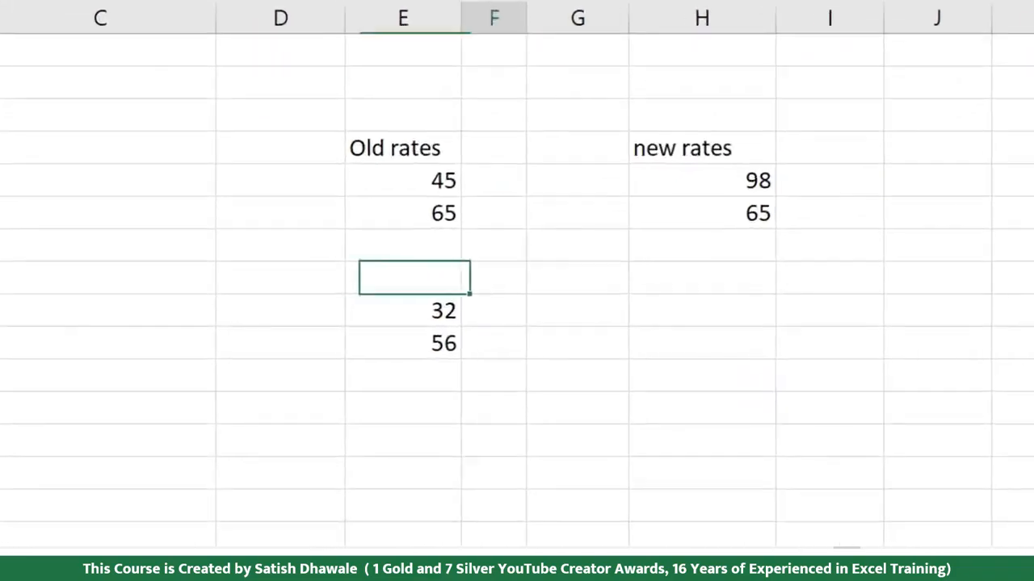
Step: Change the new rate in H44 to 68
key("Right")
key("Right")
key("Right")
key("Right")
key("Up")
key("Up")
key("Left")
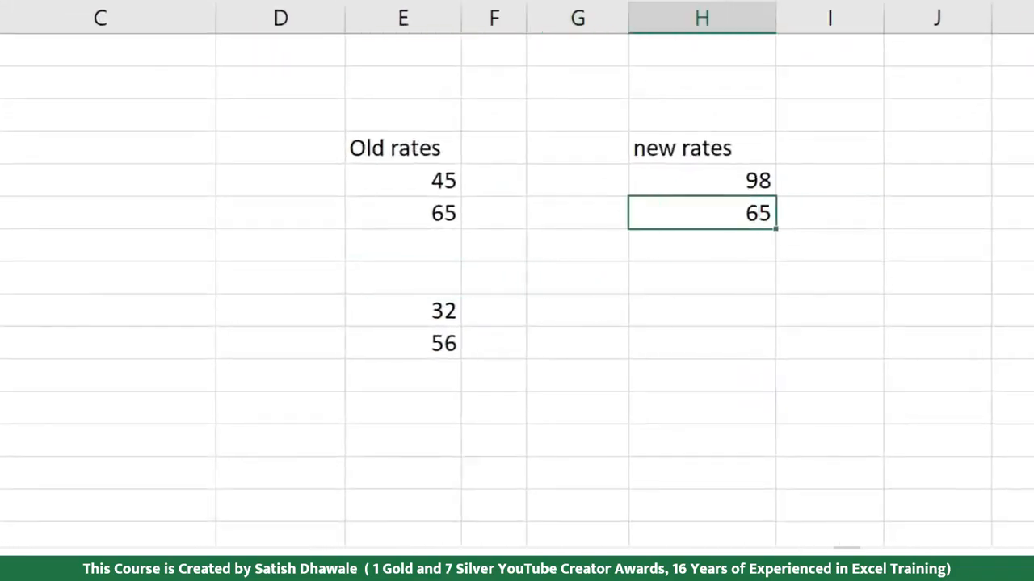
type("68")
key("Return")
Step: Complete the new rates list with 65 in each of H45:H47 and 32 in H48
key("Down")
key("Down")
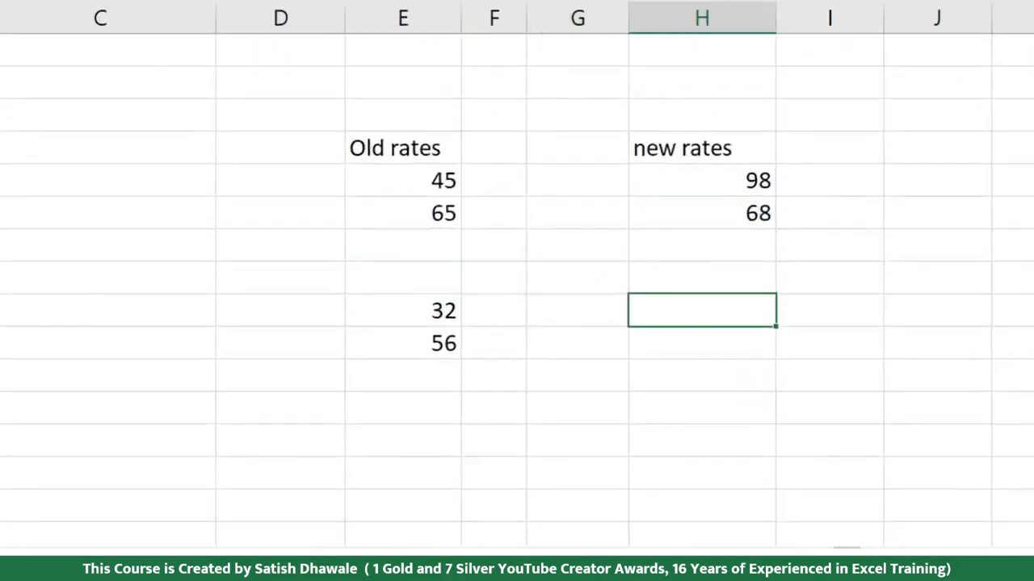
key("Return")
type("32")
key("Up")
key("Up")
key("Up")
type("65")
key("Return")
type("65")
key("Return")
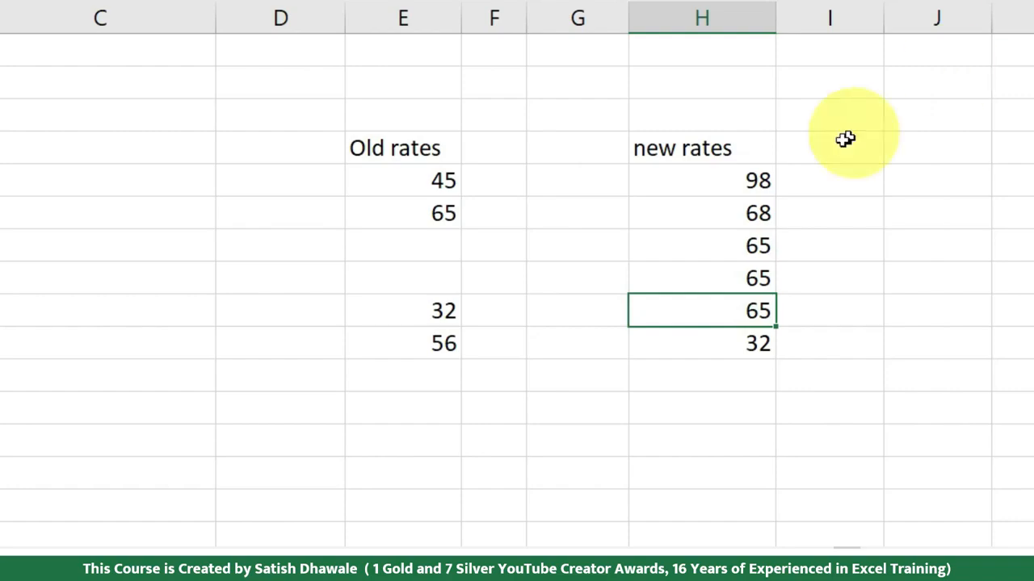
Step: Change the new rates beside the blank old-rate cells to 22 in H45 and 33 in H46
left_click_drag(424, 240, 414, 285)
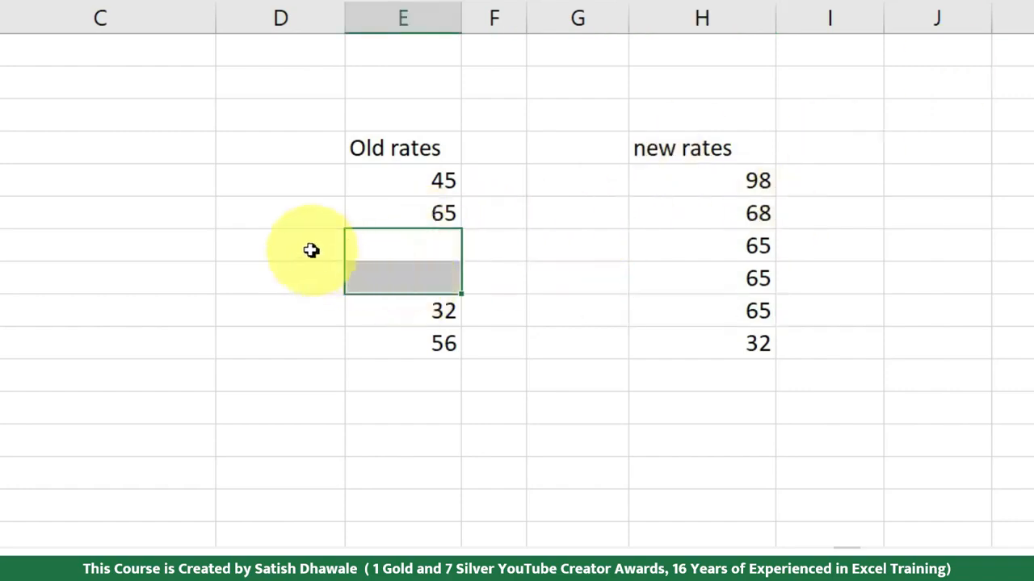
left_click_drag(304, 247, 415, 265)
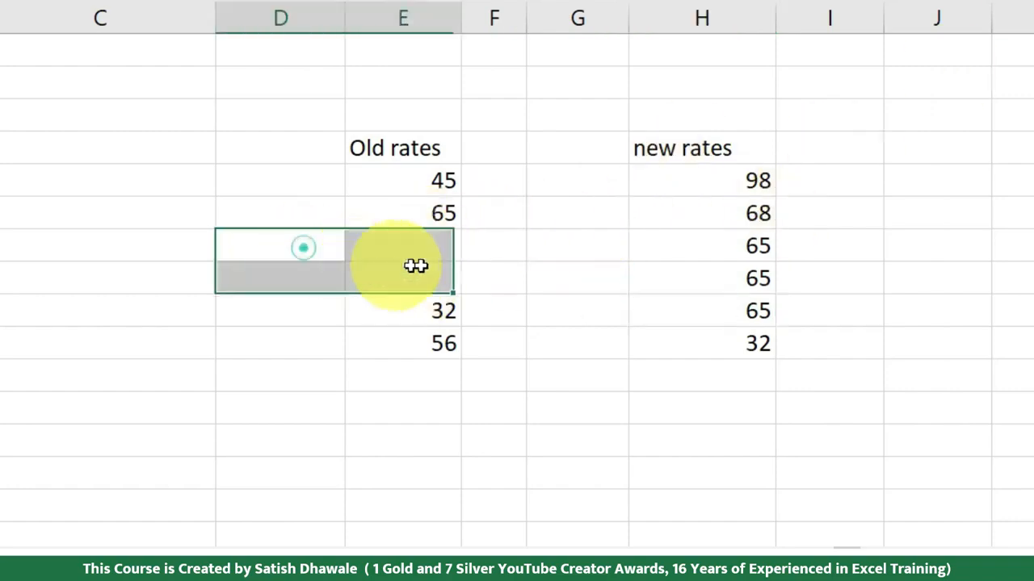
left_click_drag(757, 245, 759, 277)
left_click(760, 246)
type("22")
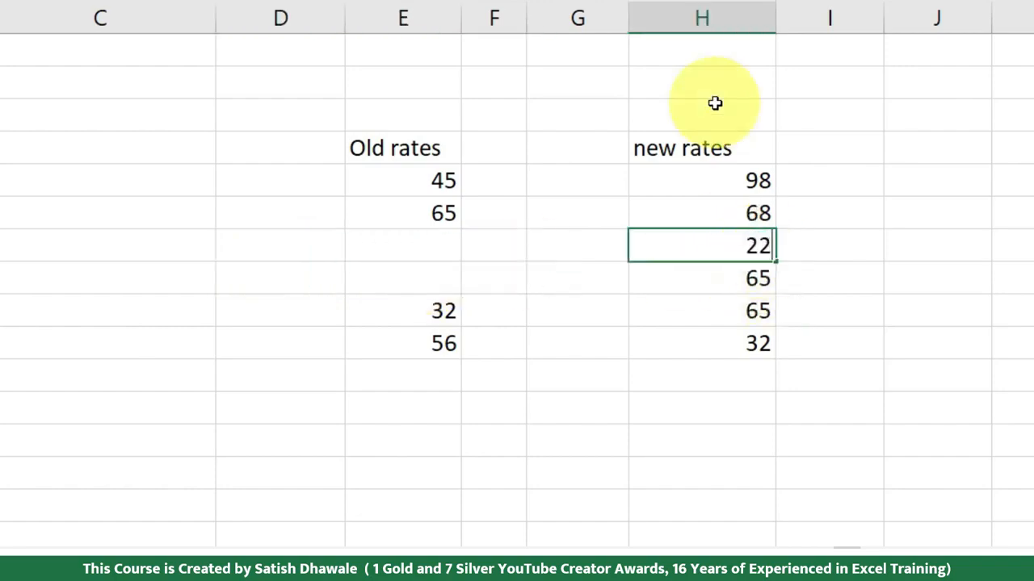
key("Return")
type("33")
key("Return")
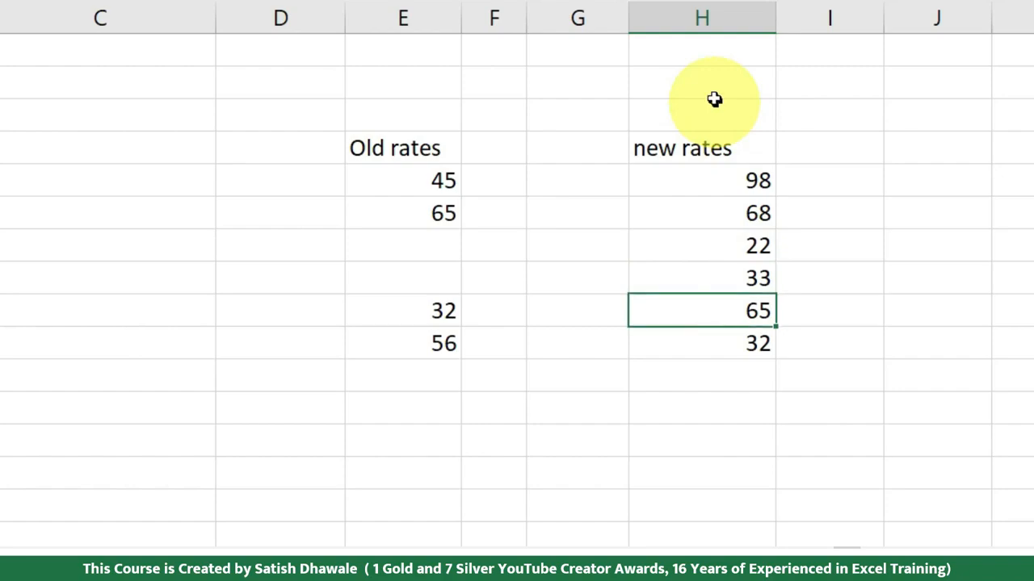
Step: Copy the old rates in E43:E48, including the two blank cells
left_click_drag(743, 256, 747, 285)
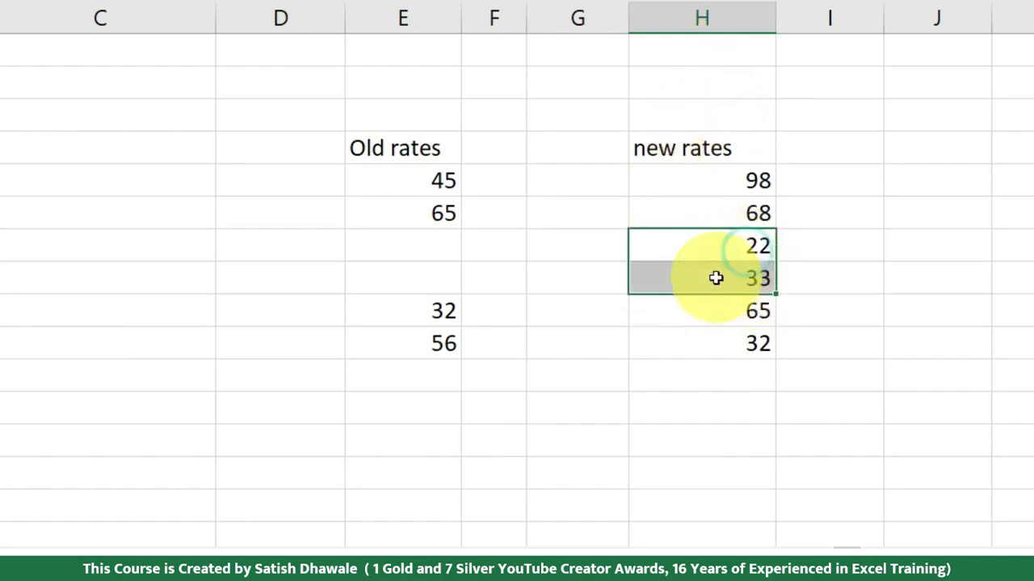
left_click_drag(434, 187, 430, 335)
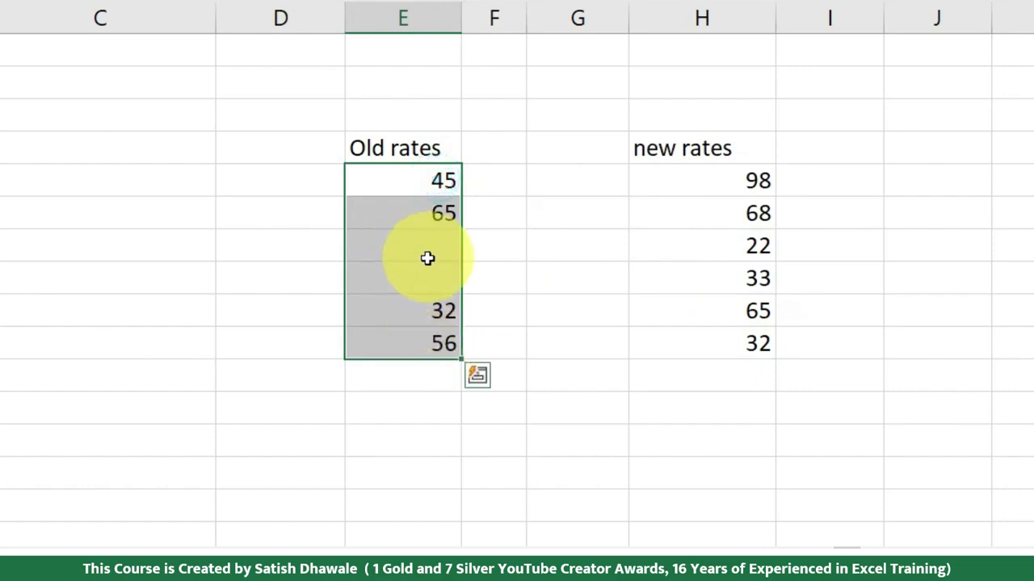
left_click_drag(756, 245, 752, 275)
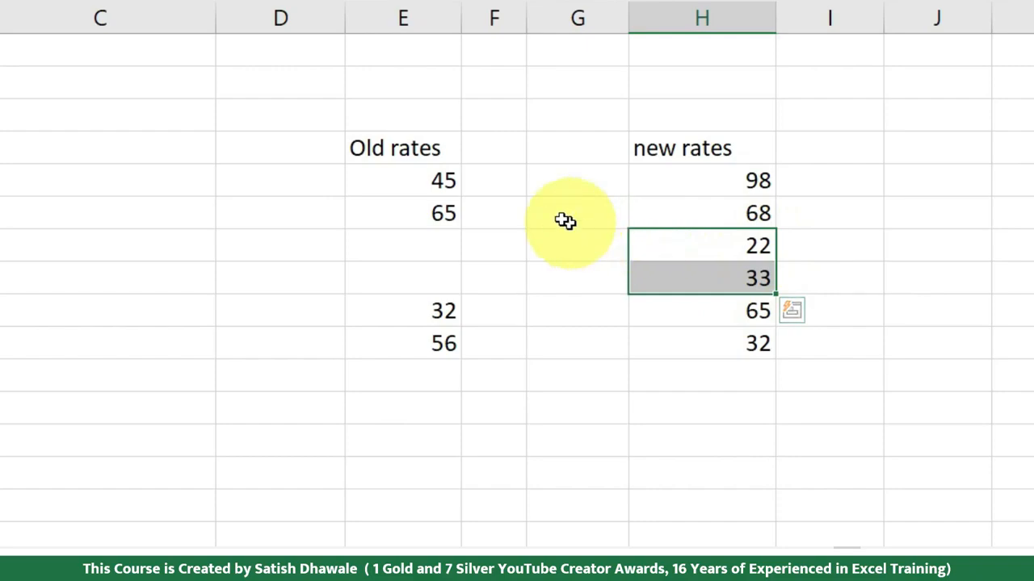
left_click_drag(445, 184, 423, 336)
key("ctrl+c")
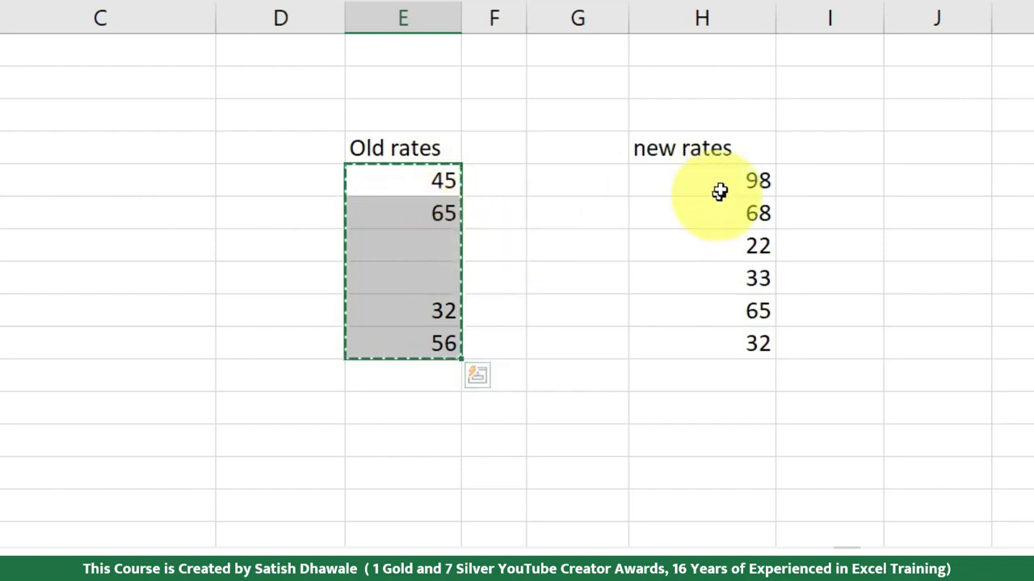
Step: Try a normal paste of the copied old rates over the new rates from H43, and undo the paste
left_click_drag(744, 244, 743, 267)
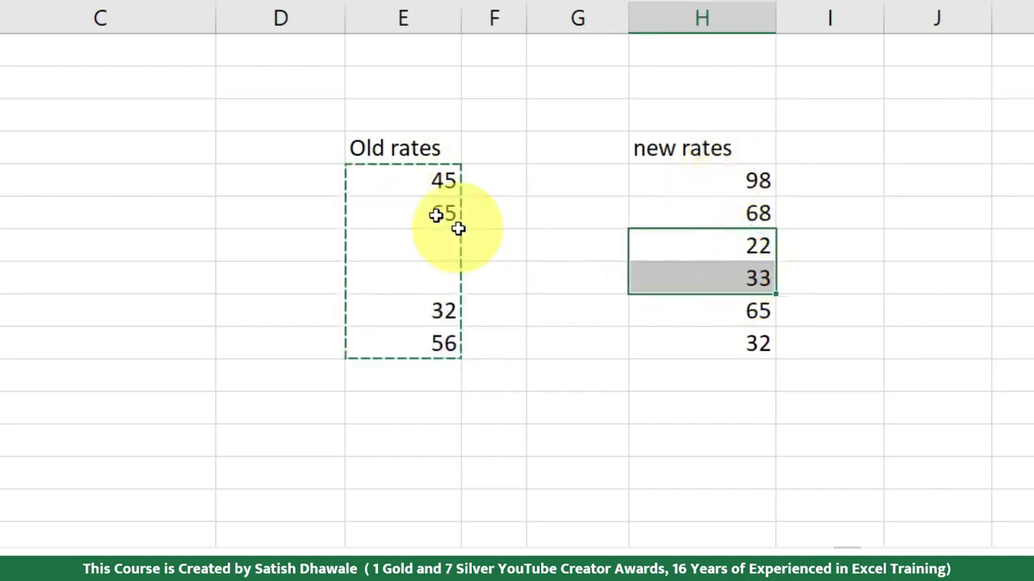
left_click_drag(733, 239, 404, 245)
left_click_drag(761, 270, 576, 277)
left_click(765, 244)
left_click(718, 177)
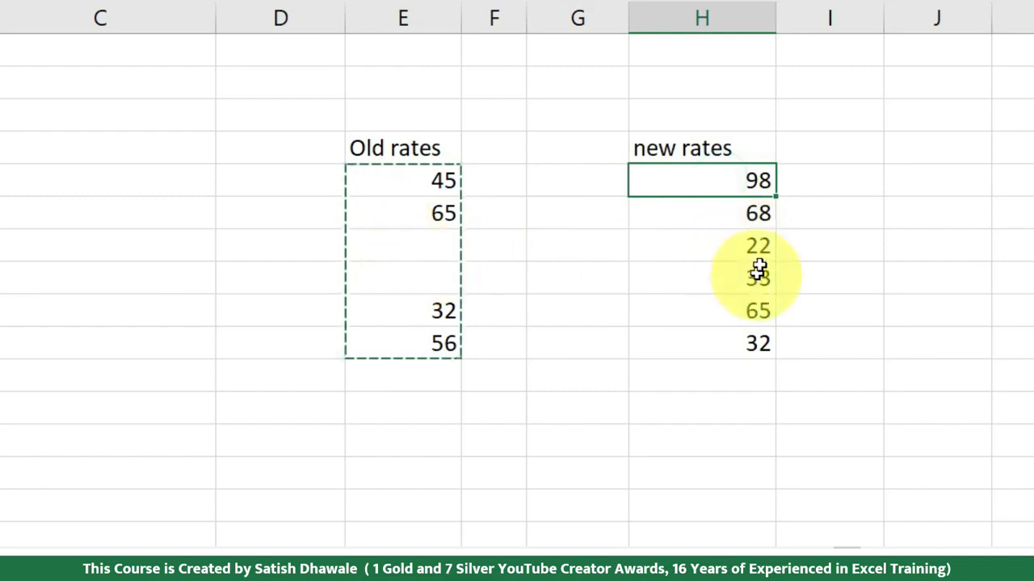
key("ctrl+v")
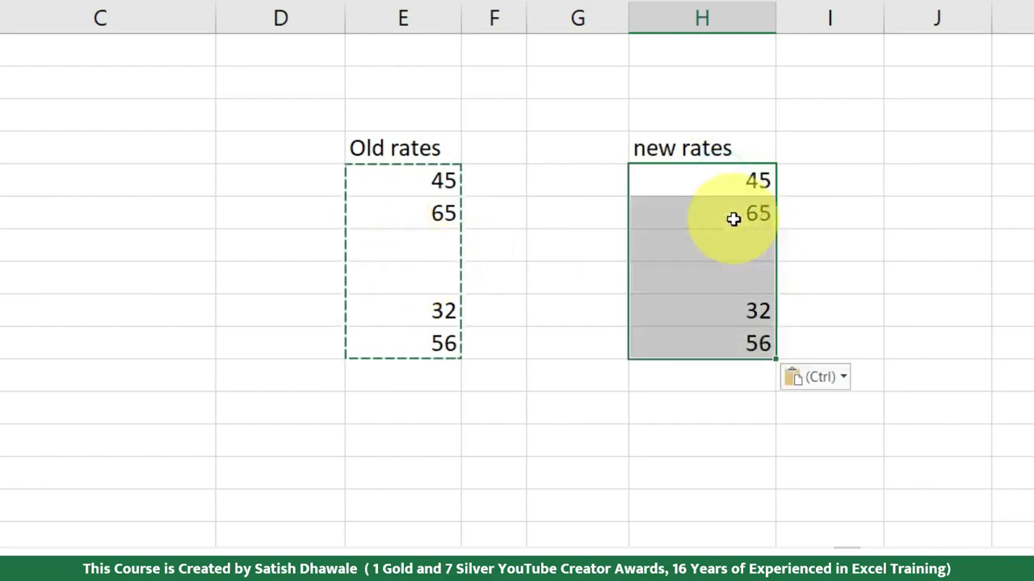
key("ctrl+z")
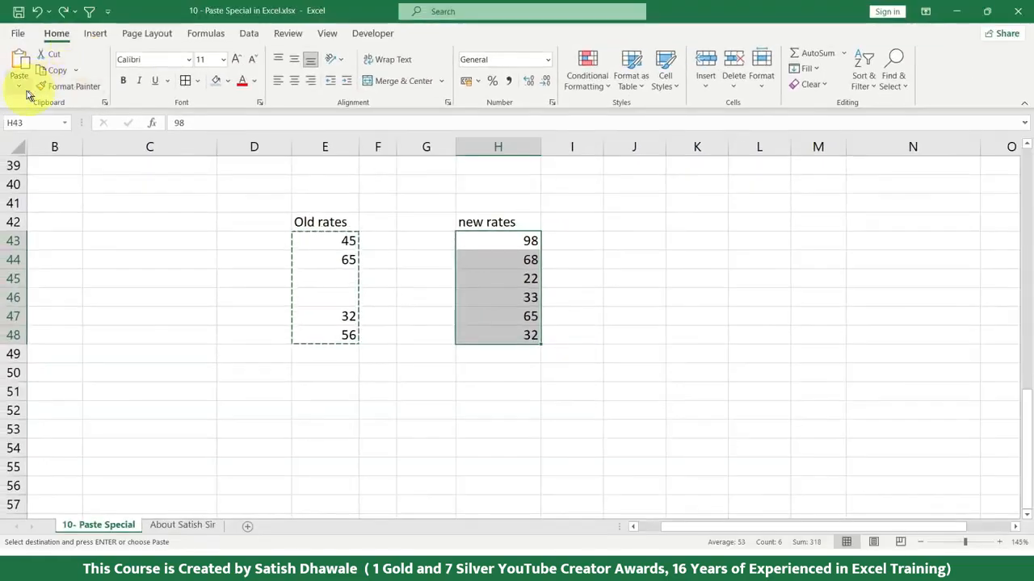
Step: Paste the copied old rates onto the new rates in H43:H48 using Paste Special with Skip blanks, and compare rows 45 and 46
left_click(19, 85)
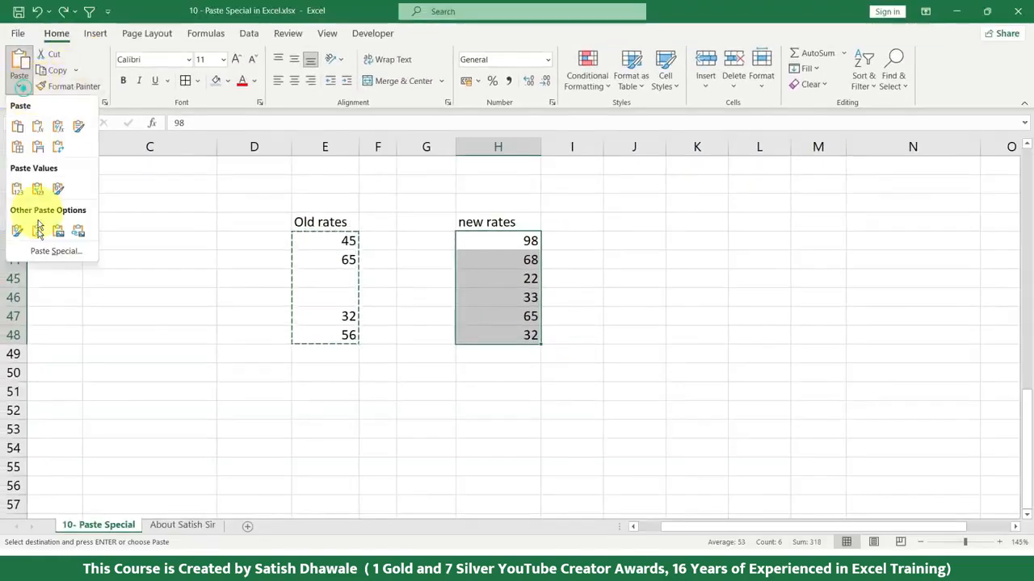
left_click(45, 251)
left_click(235, 343)
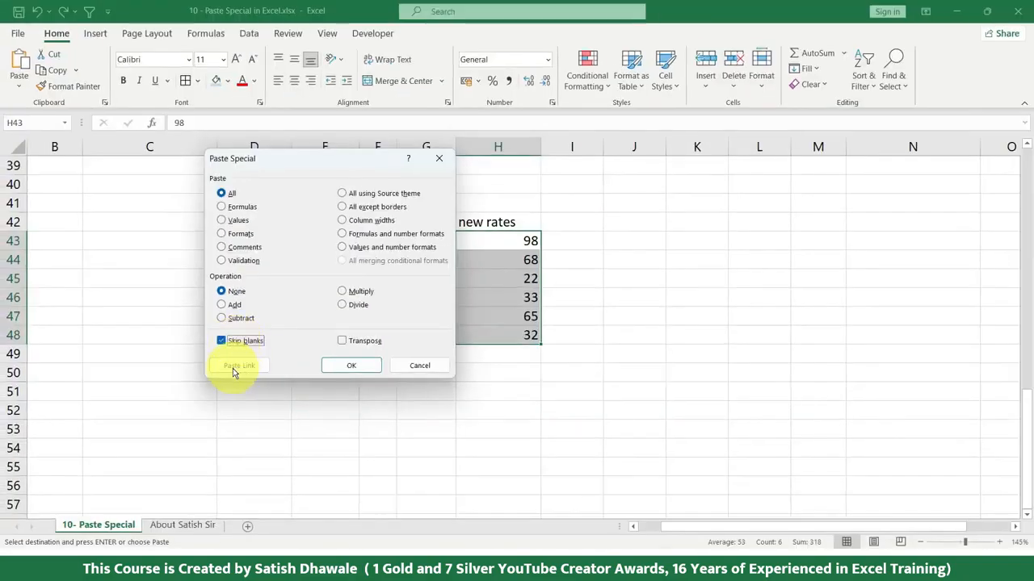
left_click(342, 364)
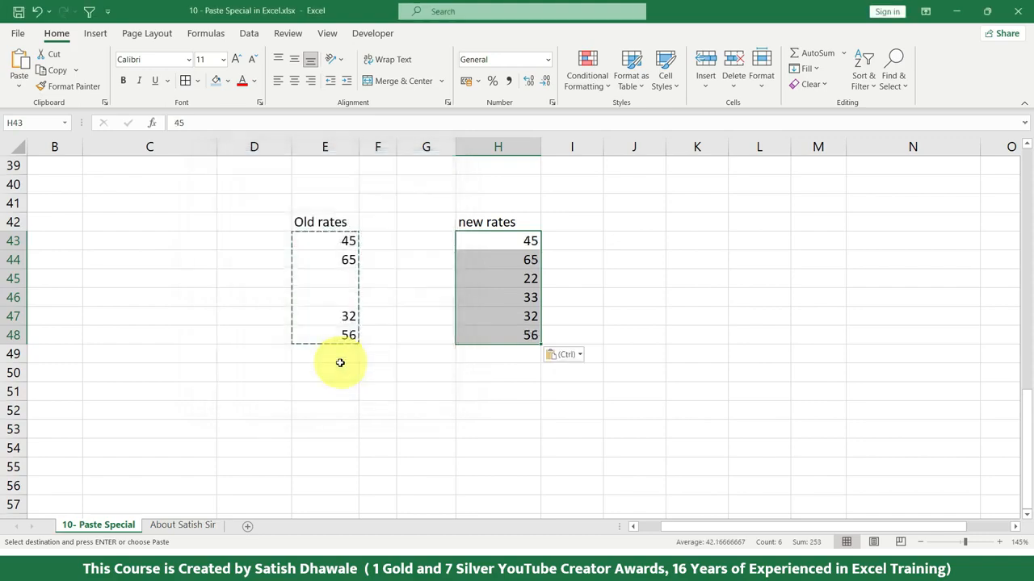
left_click_drag(509, 280, 311, 296)
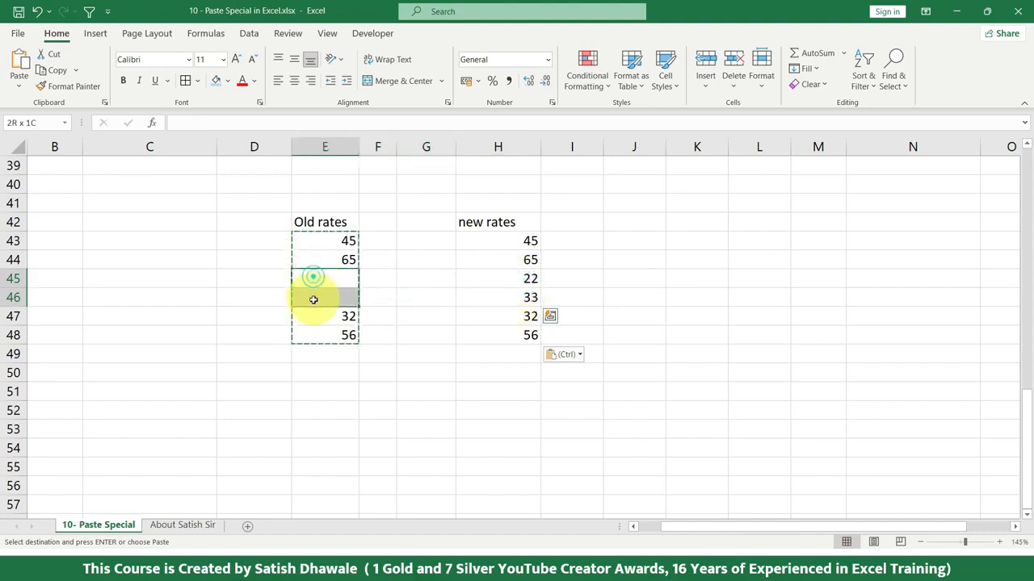
left_click_drag(525, 278, 522, 302)
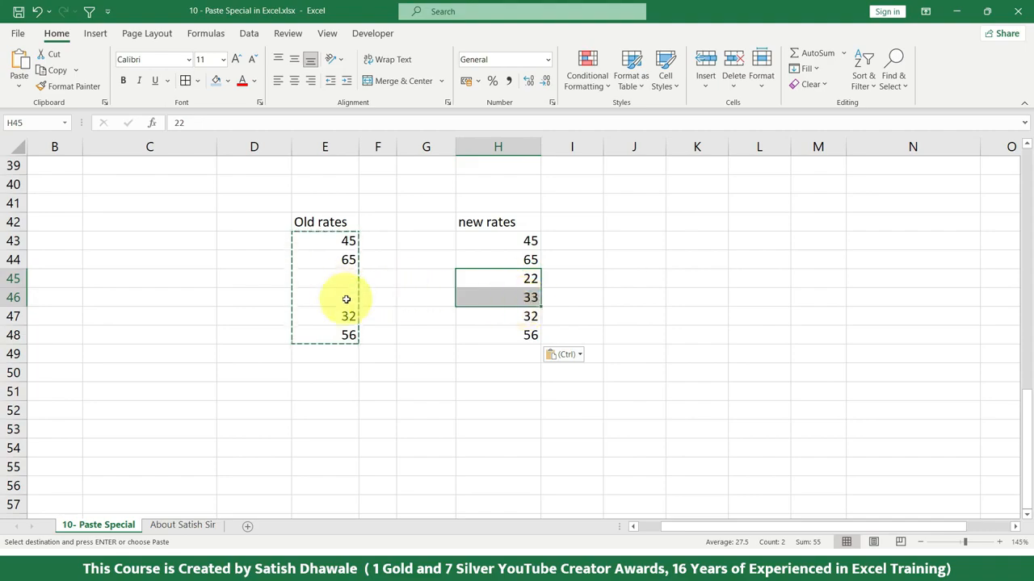
Step: Return to the sales table at the start of the sheet and display the available paste options
scroll(146, 410, "up", 13)
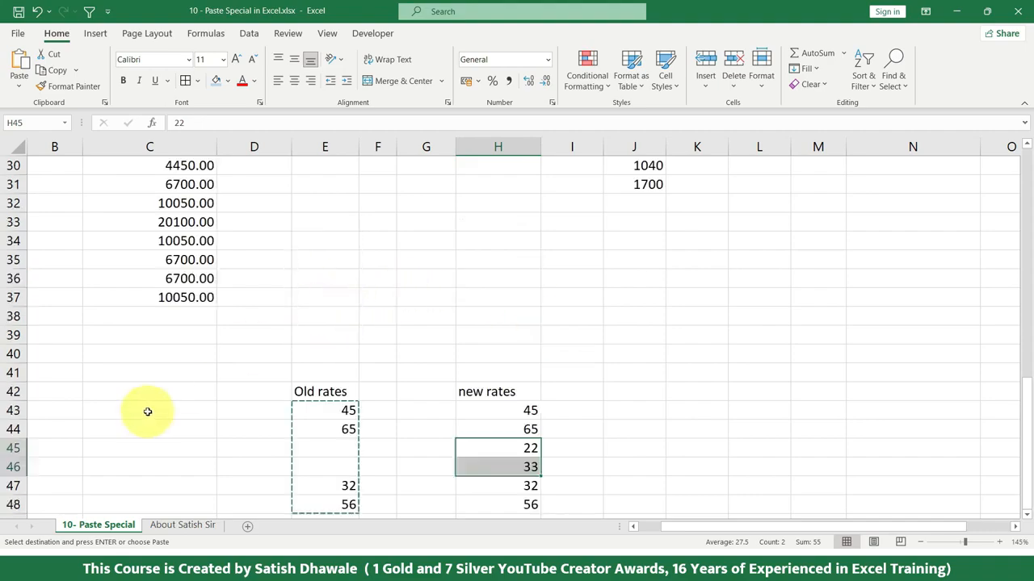
left_click(16, 88)
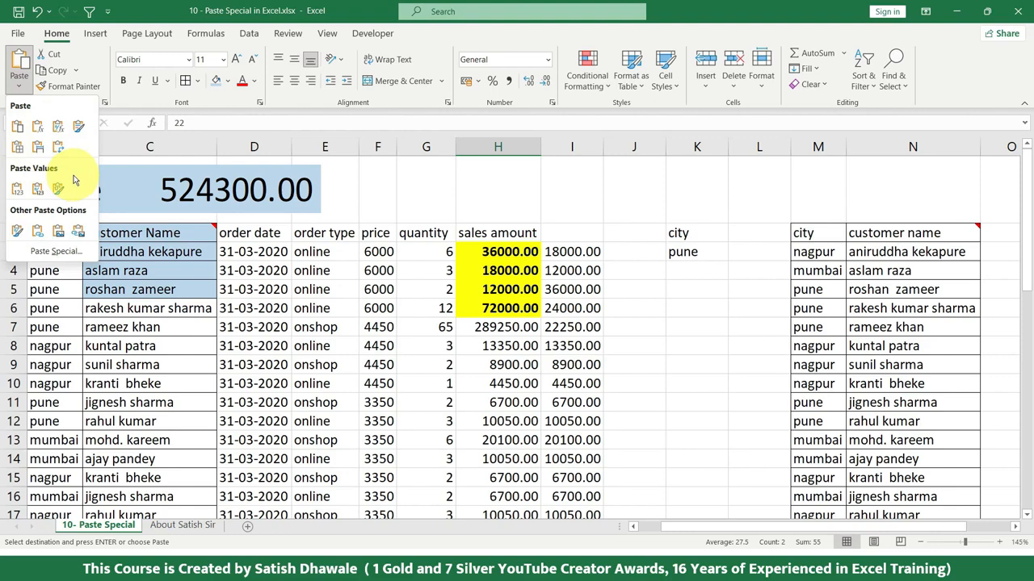